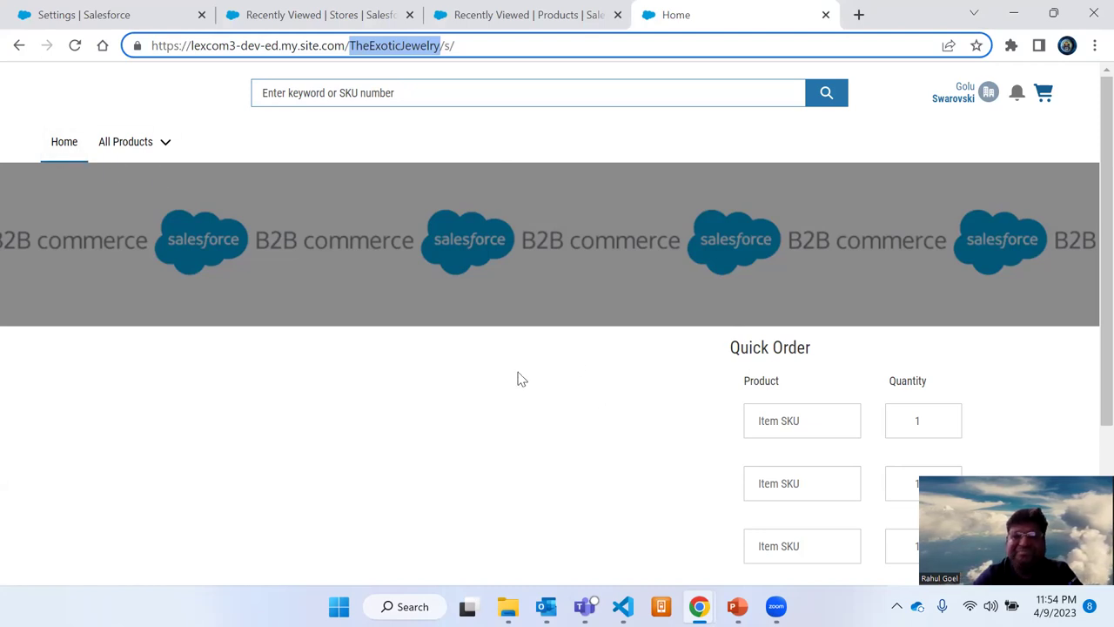
# Step: Review the Exotic Jewelry storefront's home page, including the Quick Order form
pyautogui.scroll(-2, 565, 410)
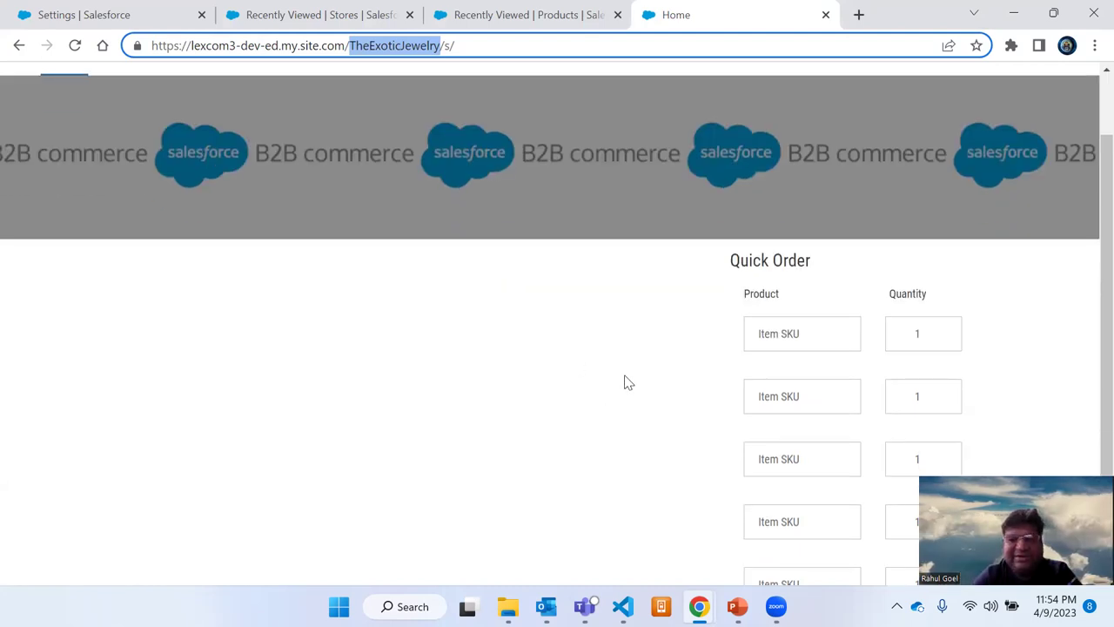
pyautogui.scroll(-2, 567, 394)
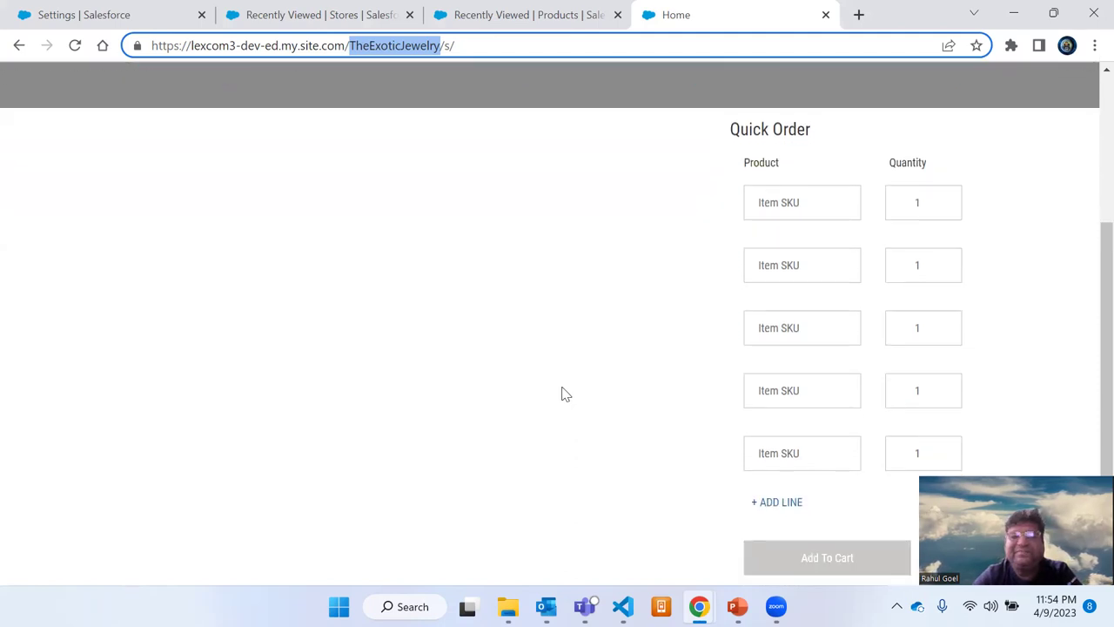
pyautogui.scroll(4, 564, 394)
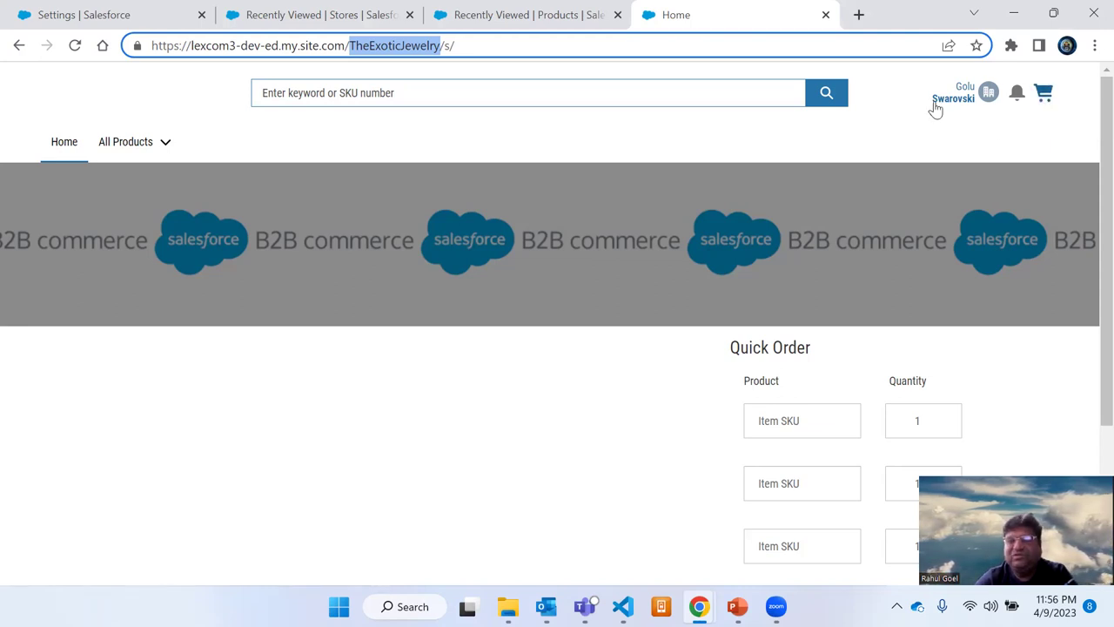
# Step: Open the Exotic Jewelry store record from the Commerce app's Stores list and look over its setup options
pyautogui.click(353, 11)
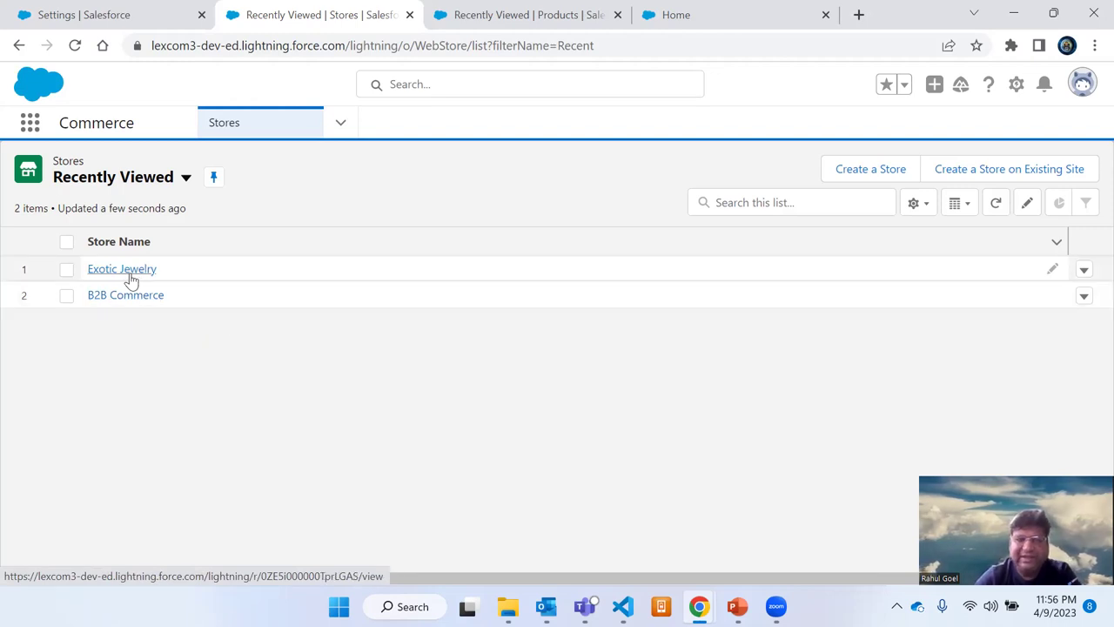
pyautogui.click(129, 273)
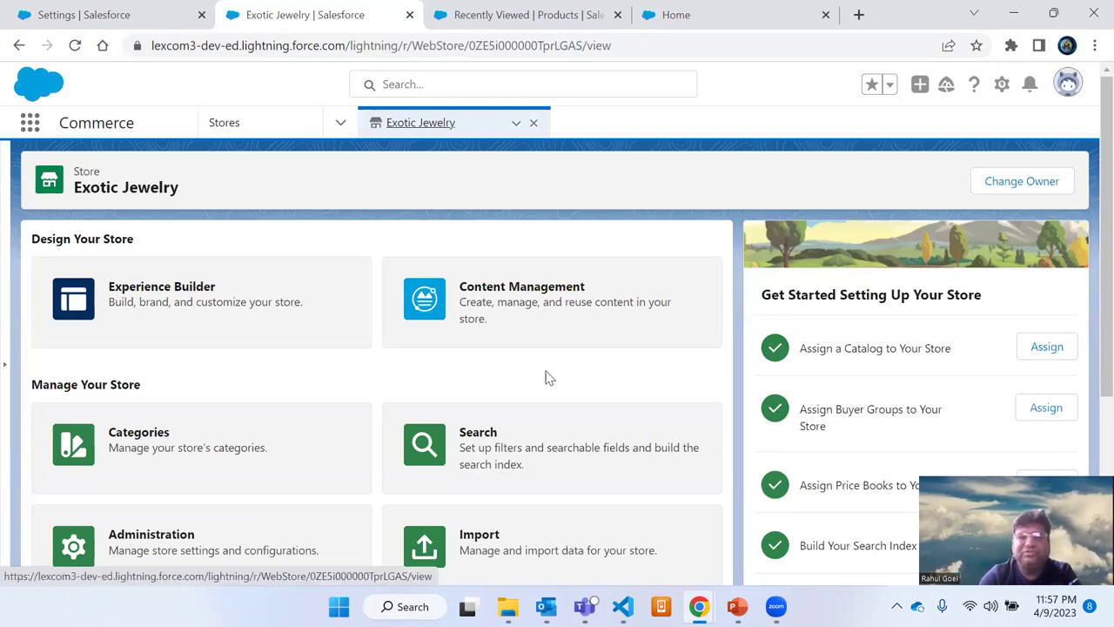
pyautogui.scroll(-1, 548, 378)
pyautogui.scroll(1, 523, 409)
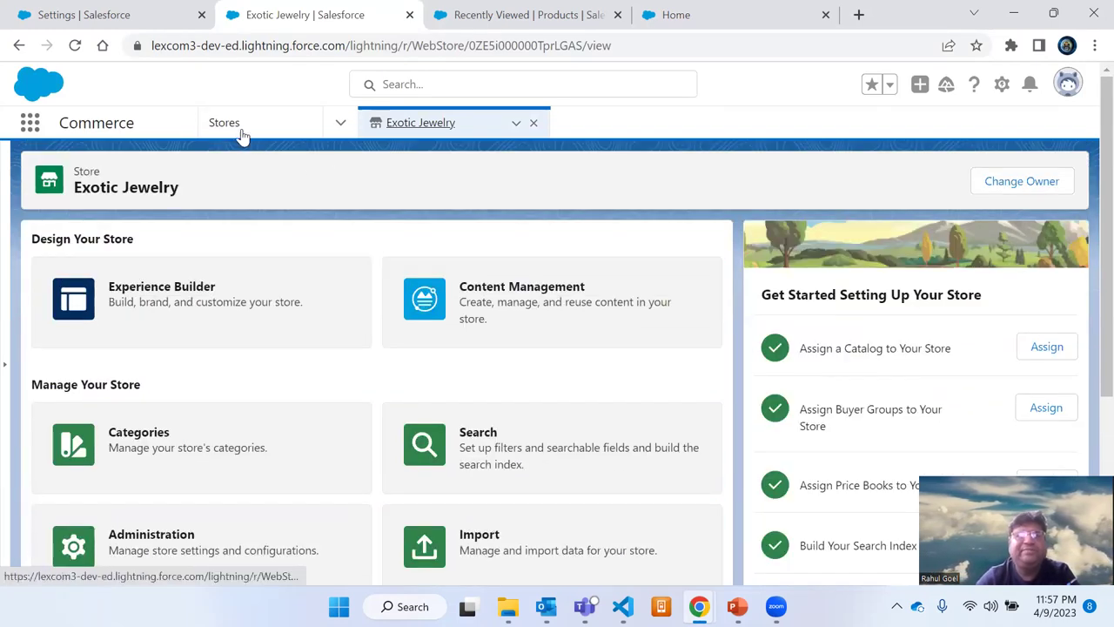
# Step: Return to the Stores list and open the App Launcher
pyautogui.click(242, 130)
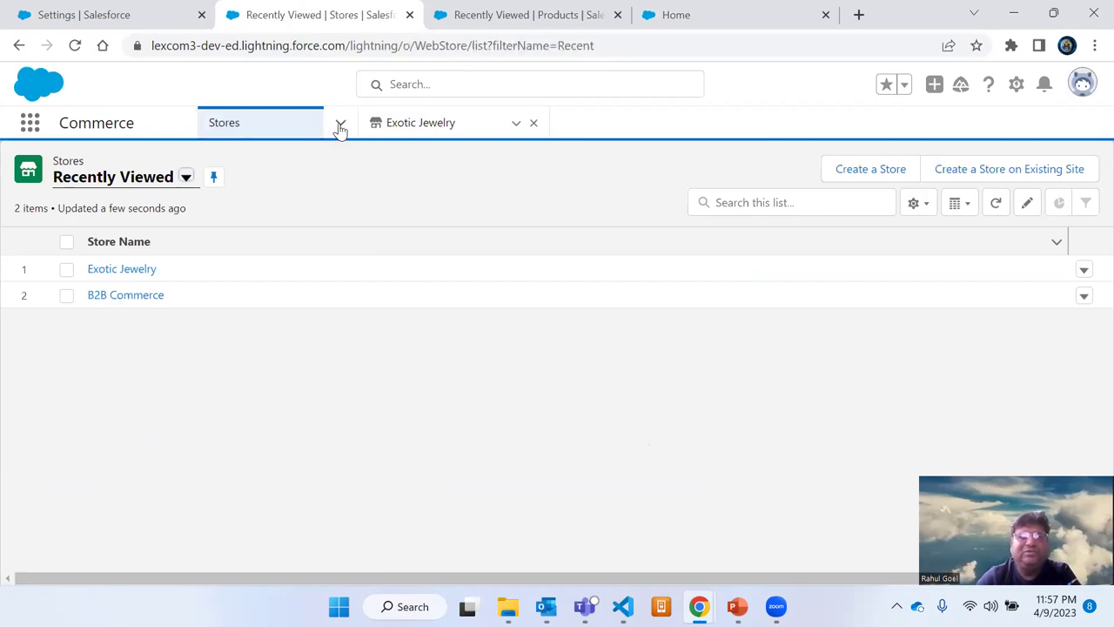
pyautogui.click(340, 126)
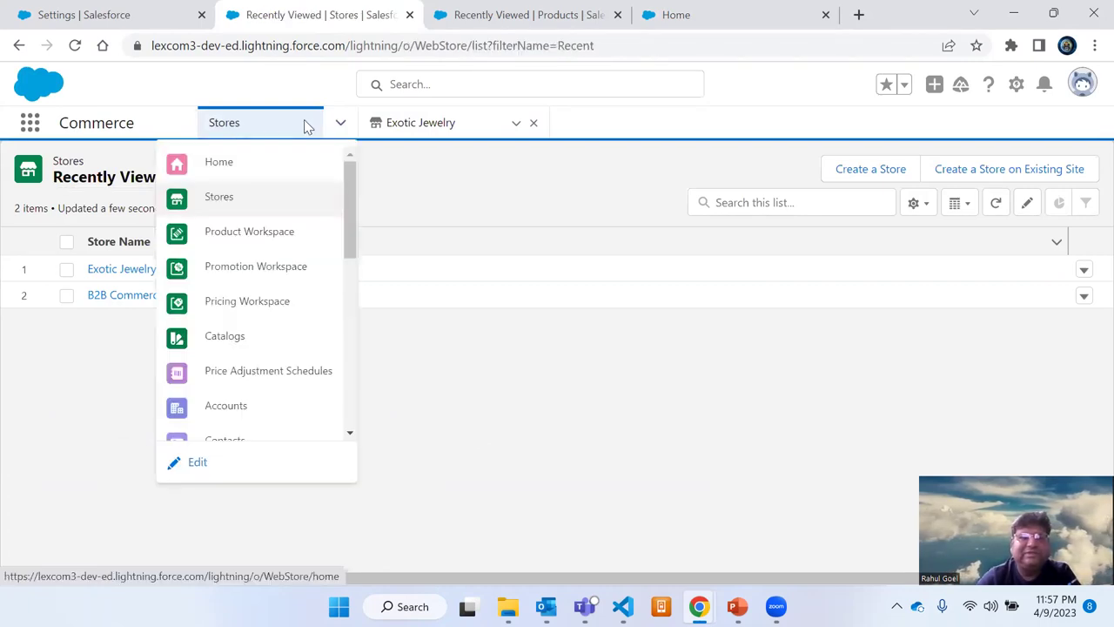
pyautogui.click(31, 127)
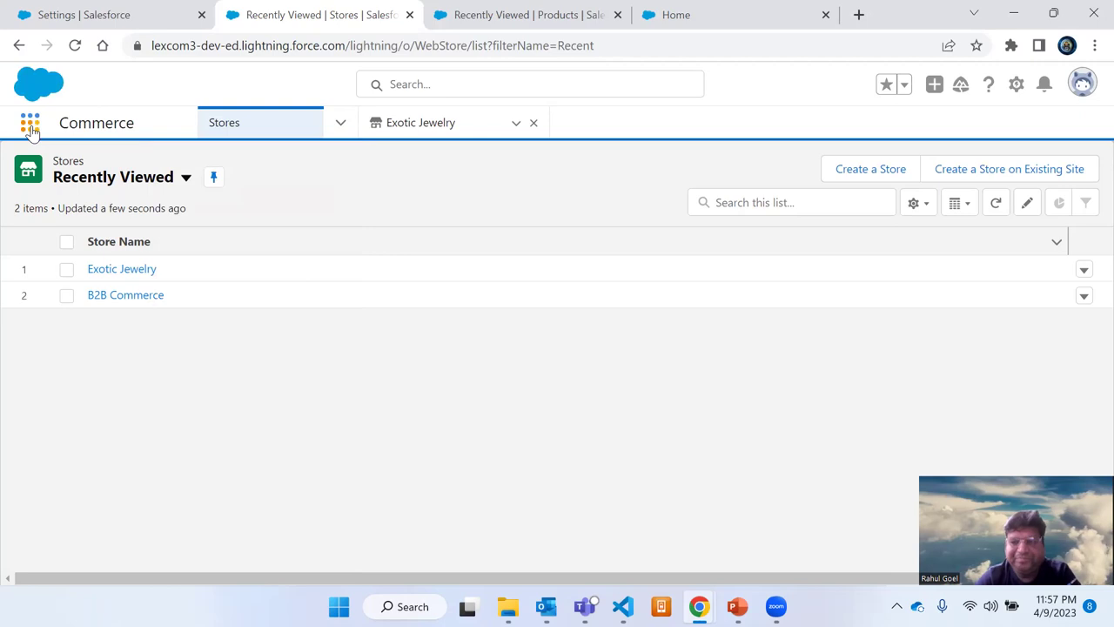
pyautogui.click(30, 127)
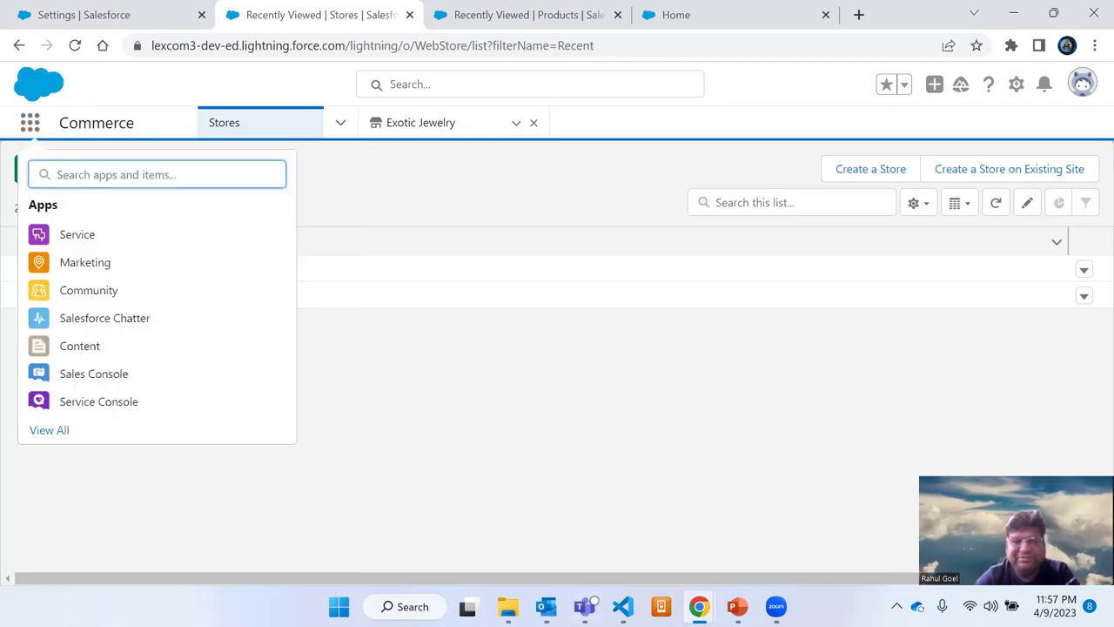
# Step: Switch to the PowerPoint presentation and review slide 14 on finalizing the Commerce app setup
pyautogui.hotkey('alt', 'Tab')
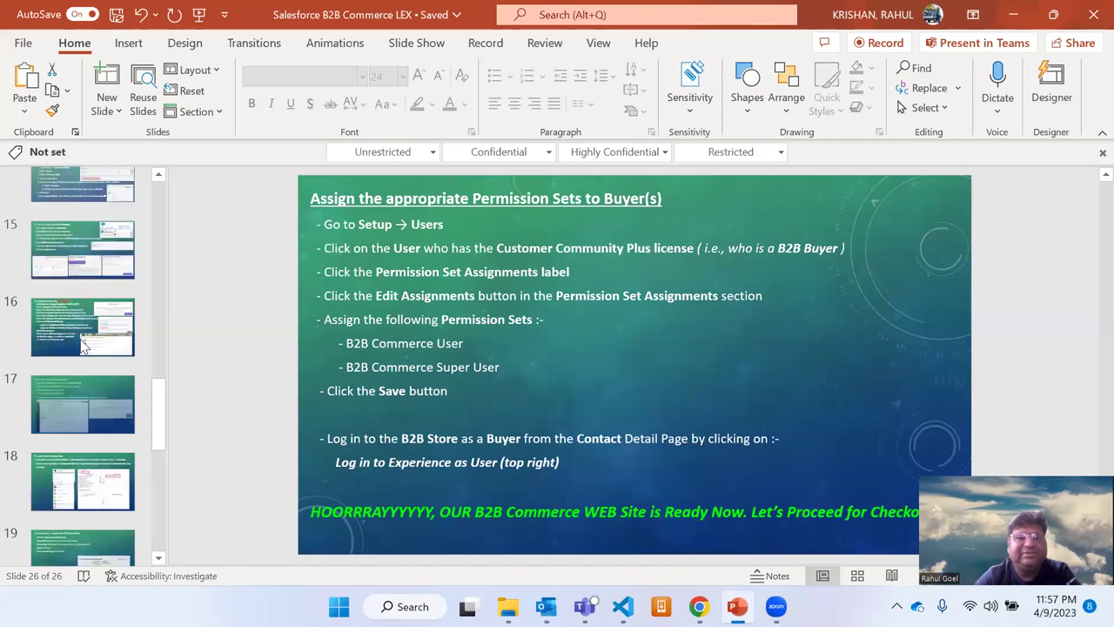
pyautogui.scroll(3, 81, 305)
pyautogui.click(79, 292)
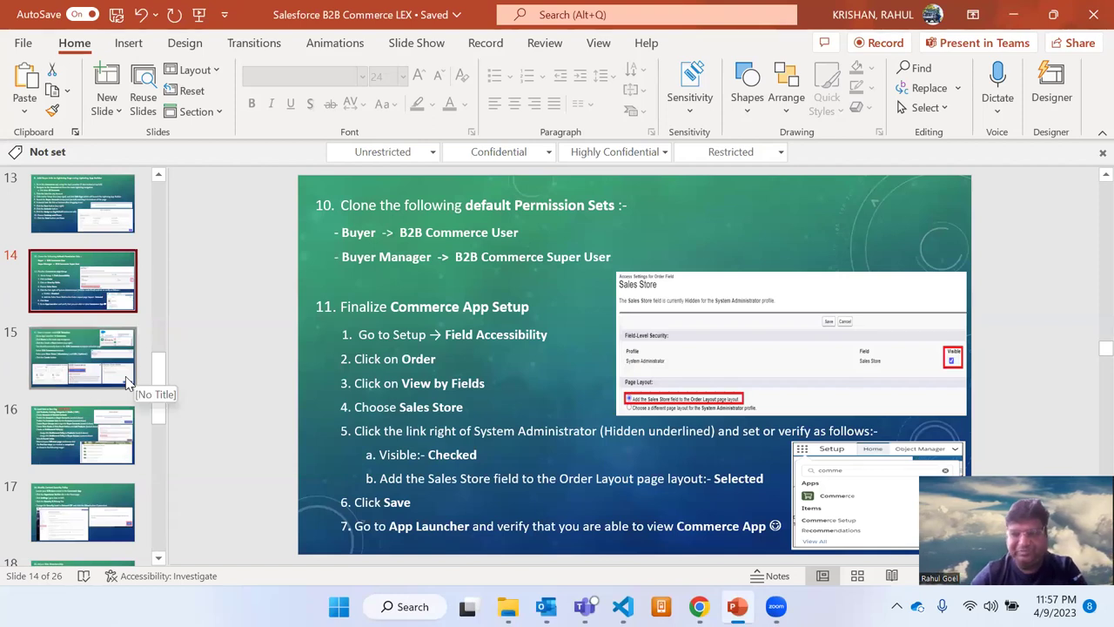
pyautogui.hotkey('alt', 'Tab')
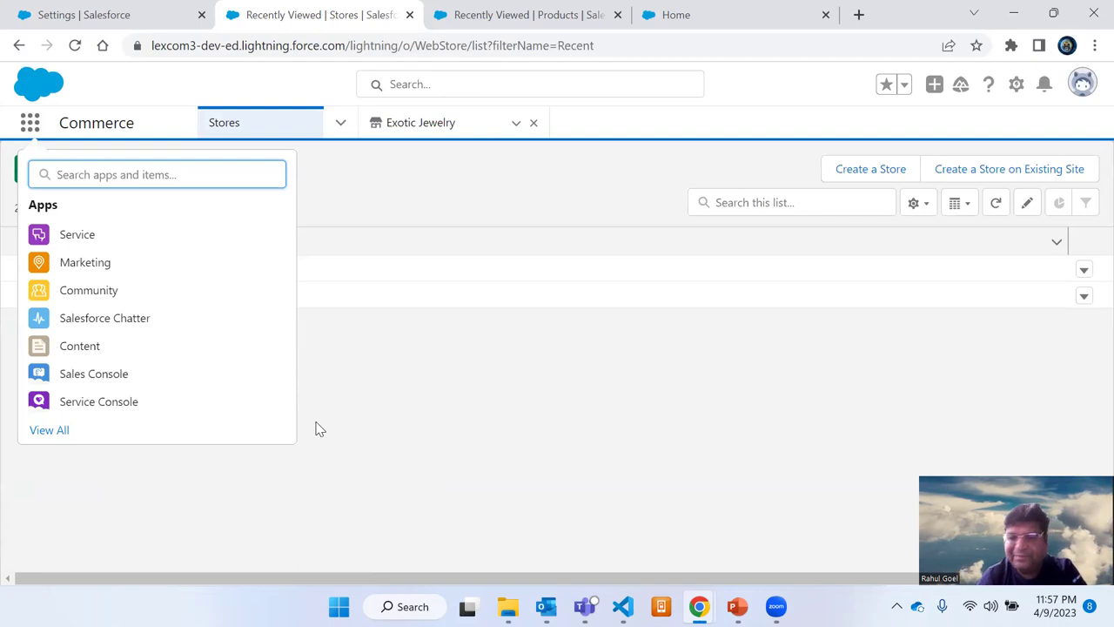
# Step: Back in Salesforce, search the App Launcher for "com" and open the Commerce app
pyautogui.write('com')
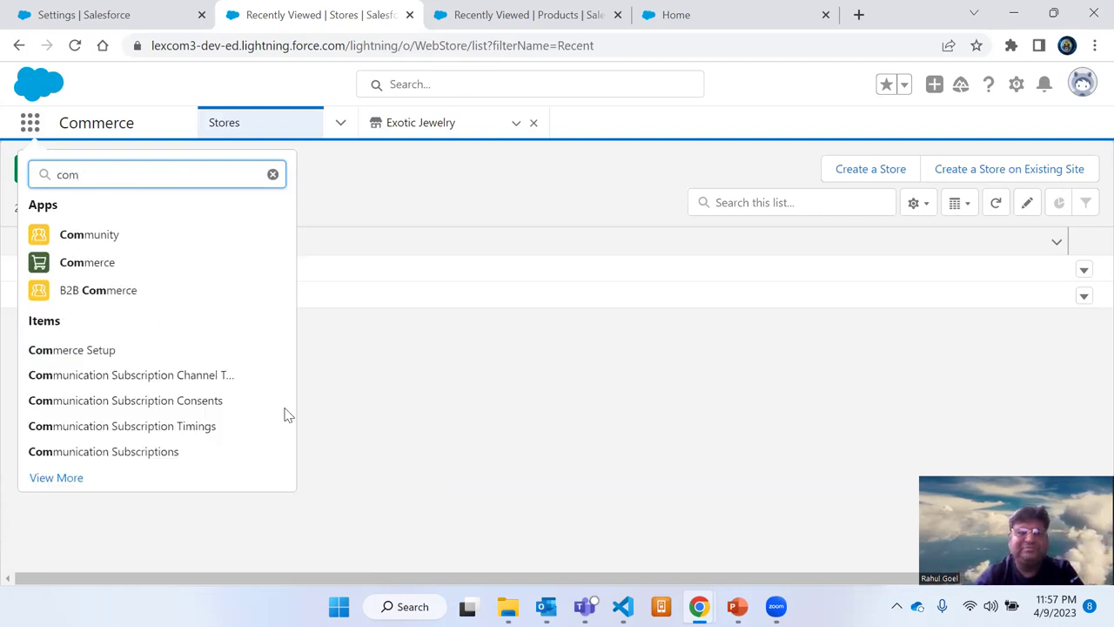
pyautogui.click(91, 270)
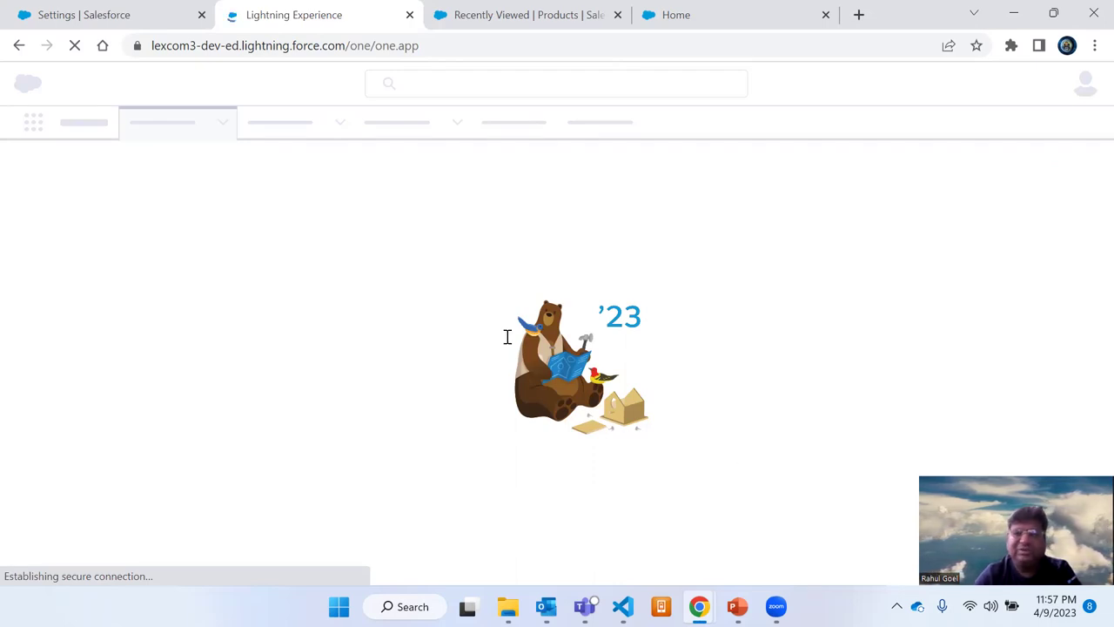
pyautogui.hotkey('alt', 'Tab')
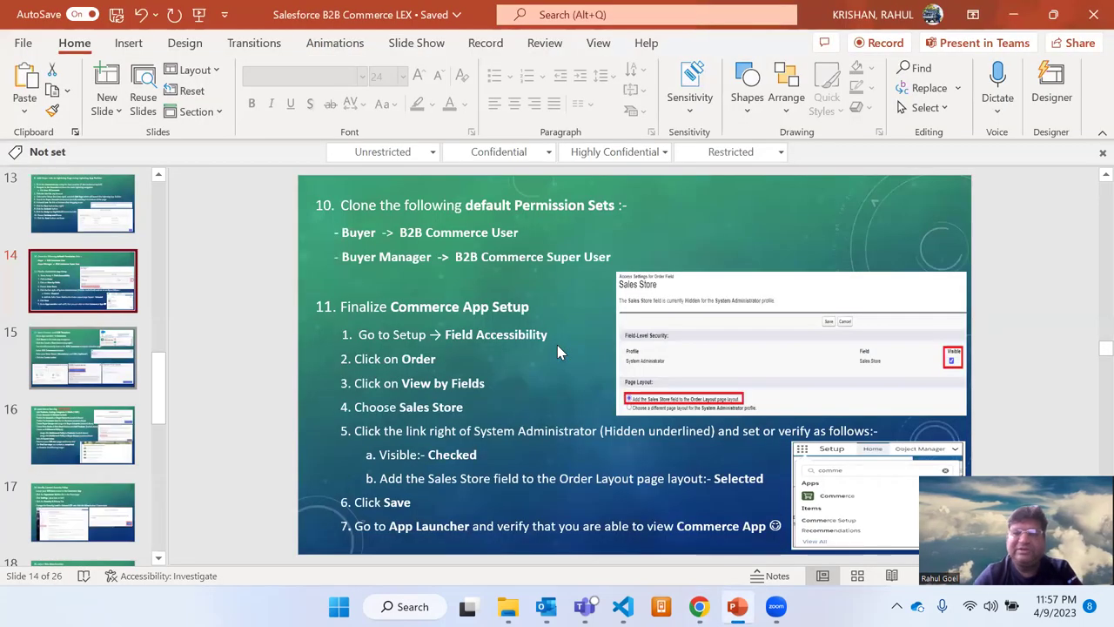
pyautogui.hotkey('alt', 'Tab')
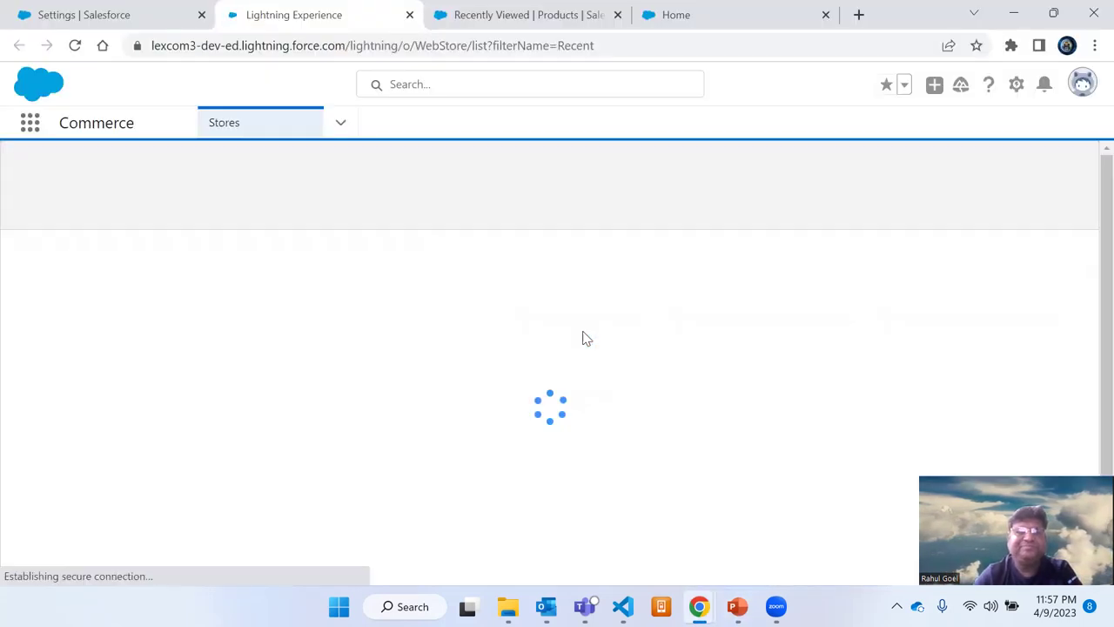
# Step: Open the Accounts list within the Commerce app
pyautogui.click(342, 125)
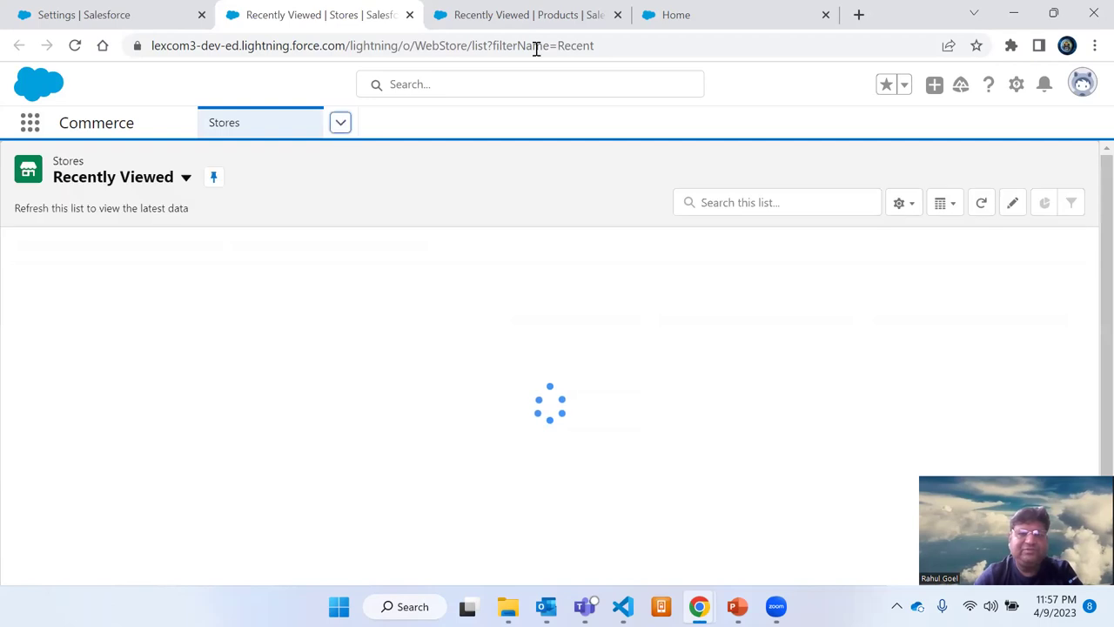
pyautogui.hotkey('ctrl', '4')
pyautogui.hotkey('ctrl', '2')
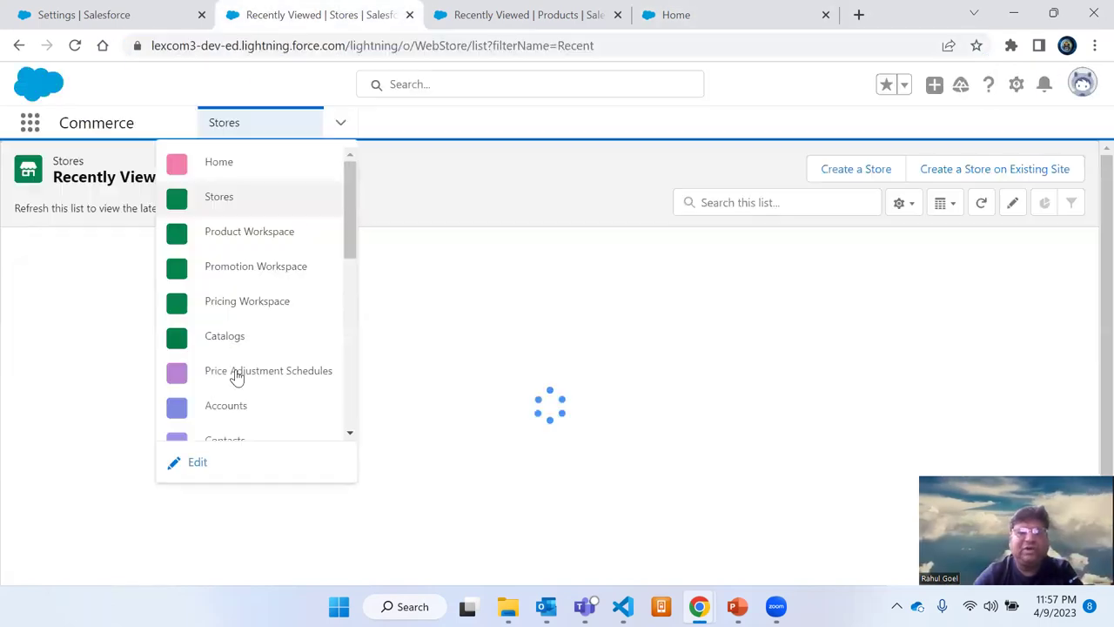
pyautogui.scroll(-1, 261, 348)
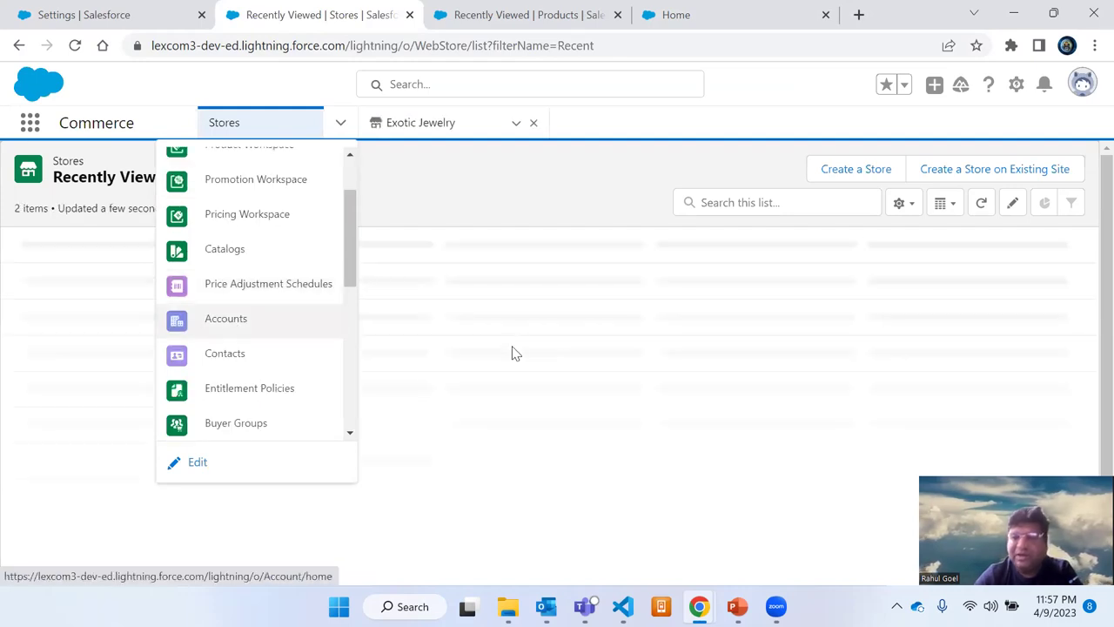
pyautogui.click(514, 352)
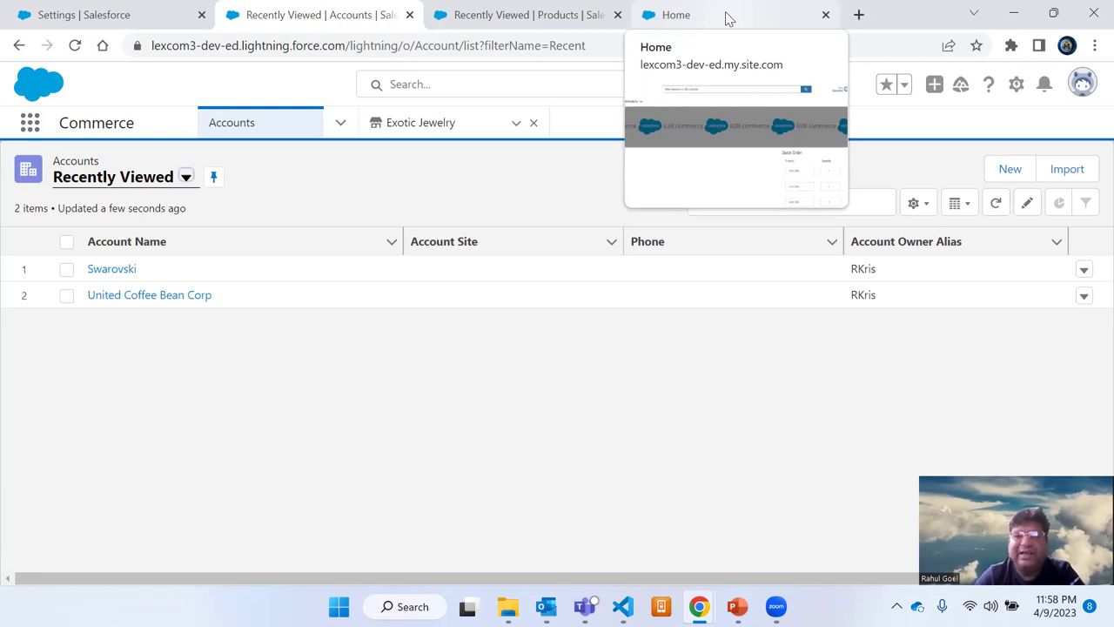
# Step: Compare the buyer account shown on the storefront with the Swarovski entry in the Accounts list
pyautogui.hotkey('ctrl', '4')
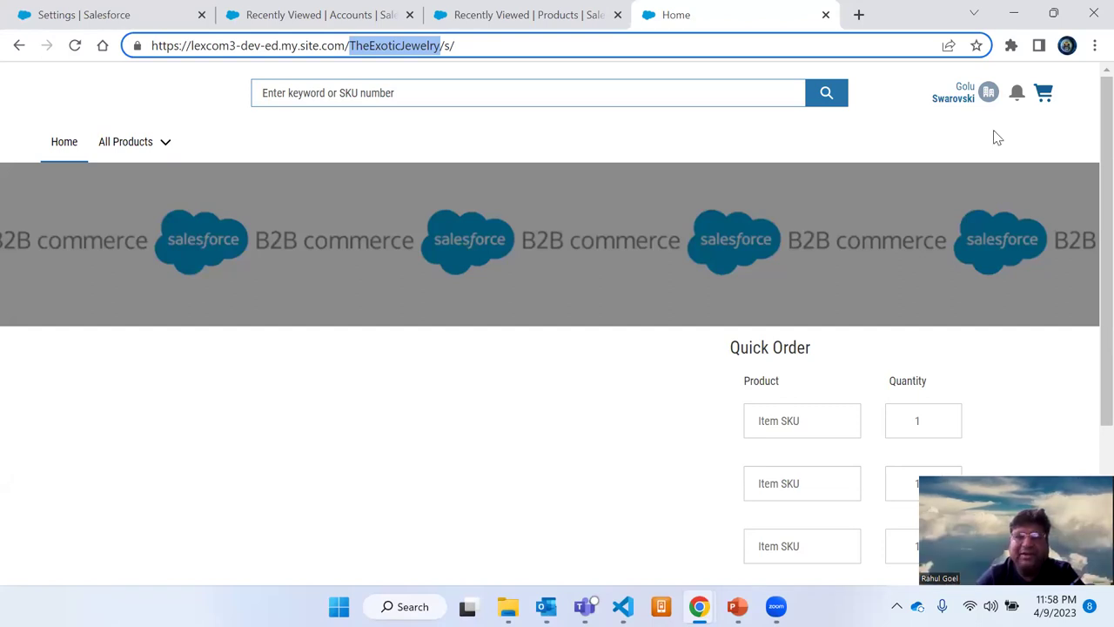
pyautogui.moveTo(492, 4)
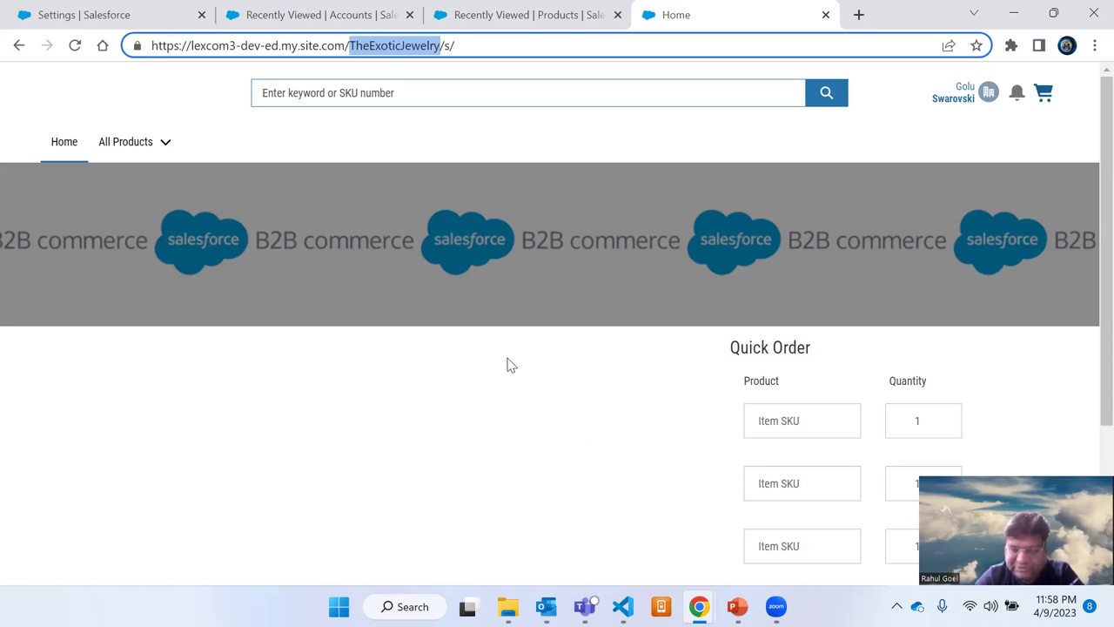
pyautogui.click(482, 10)
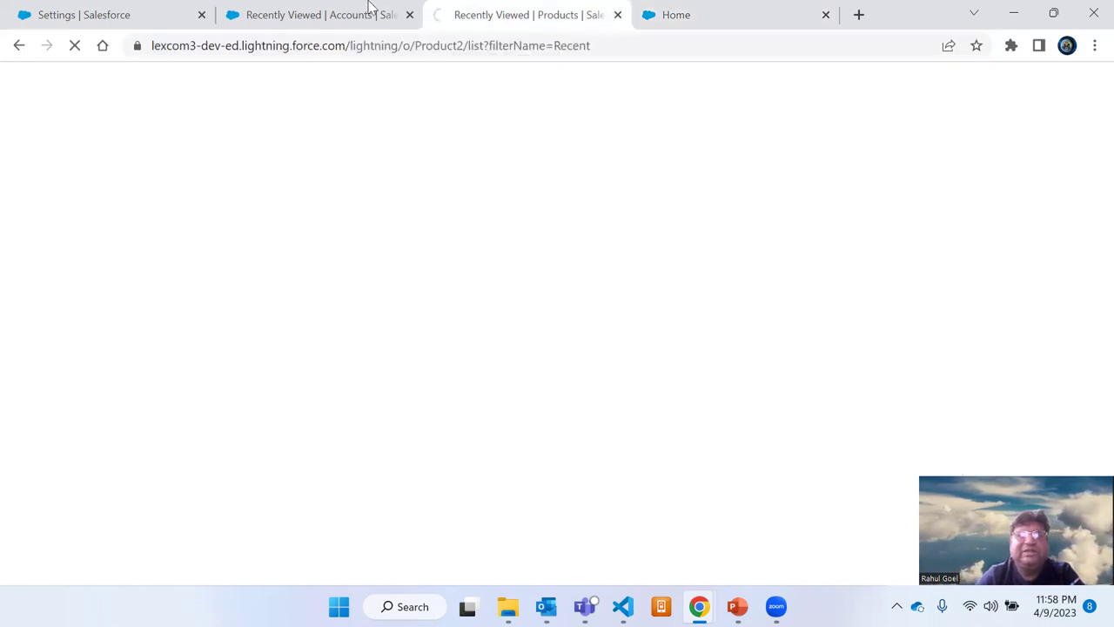
pyautogui.click(374, 12)
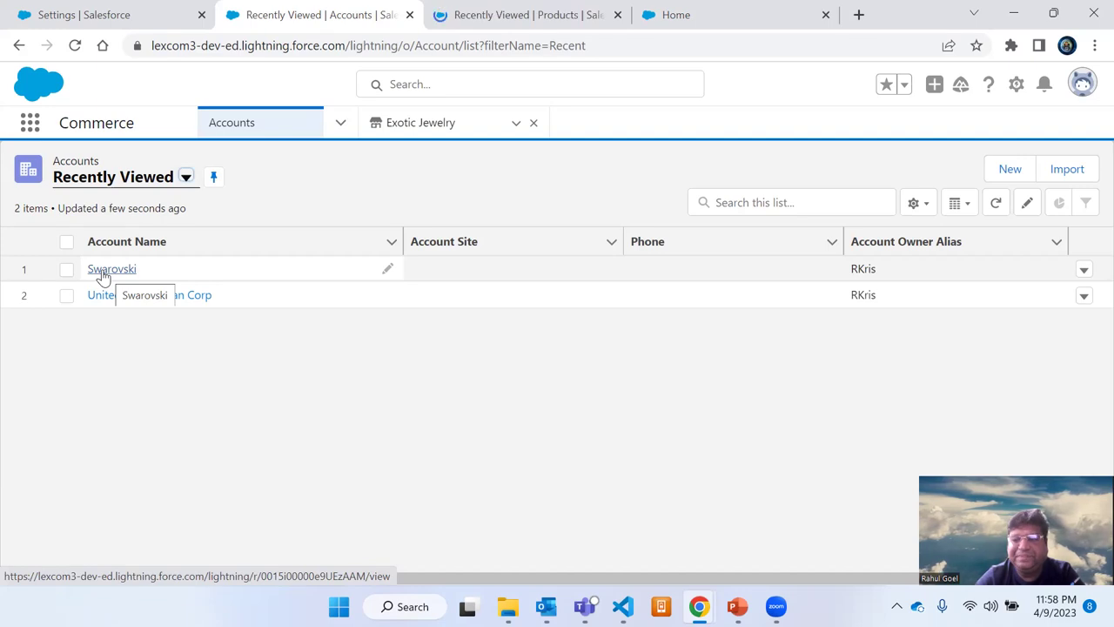
pyautogui.click(704, 10)
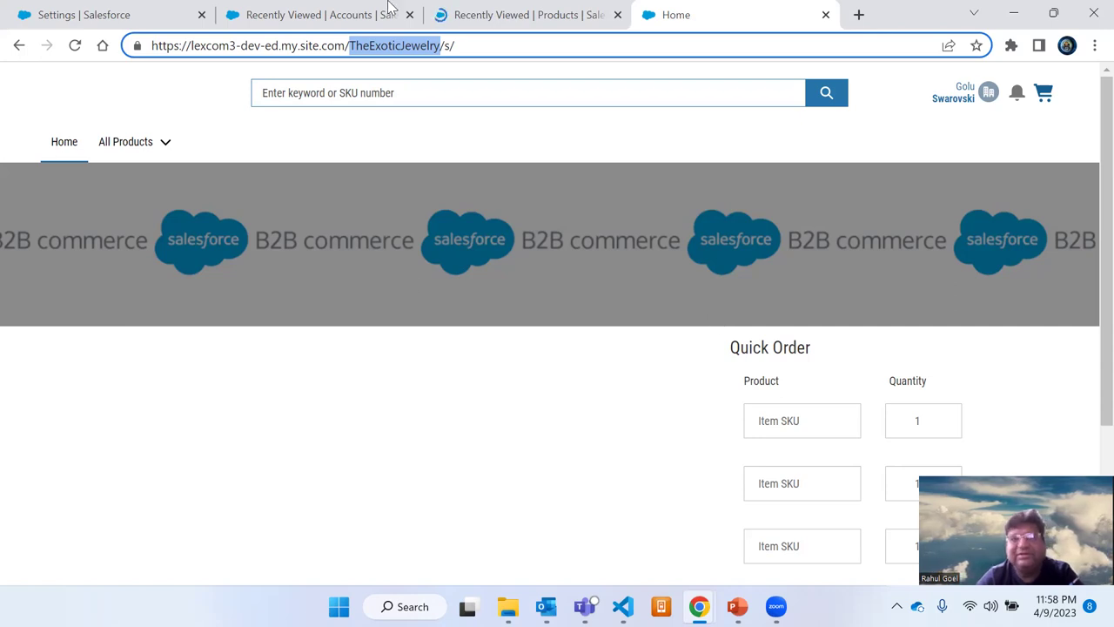
# Step: Open the Swarovski account record from the Accounts list and look over its header and related information
pyautogui.click(353, 10)
pyautogui.click(111, 270)
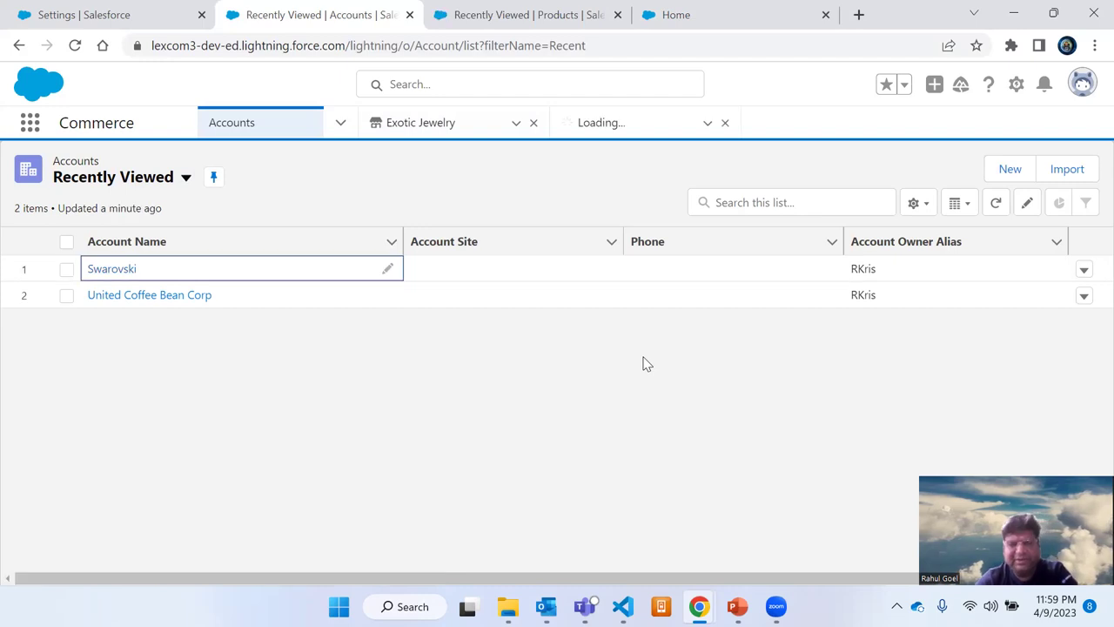
pyautogui.click(120, 271)
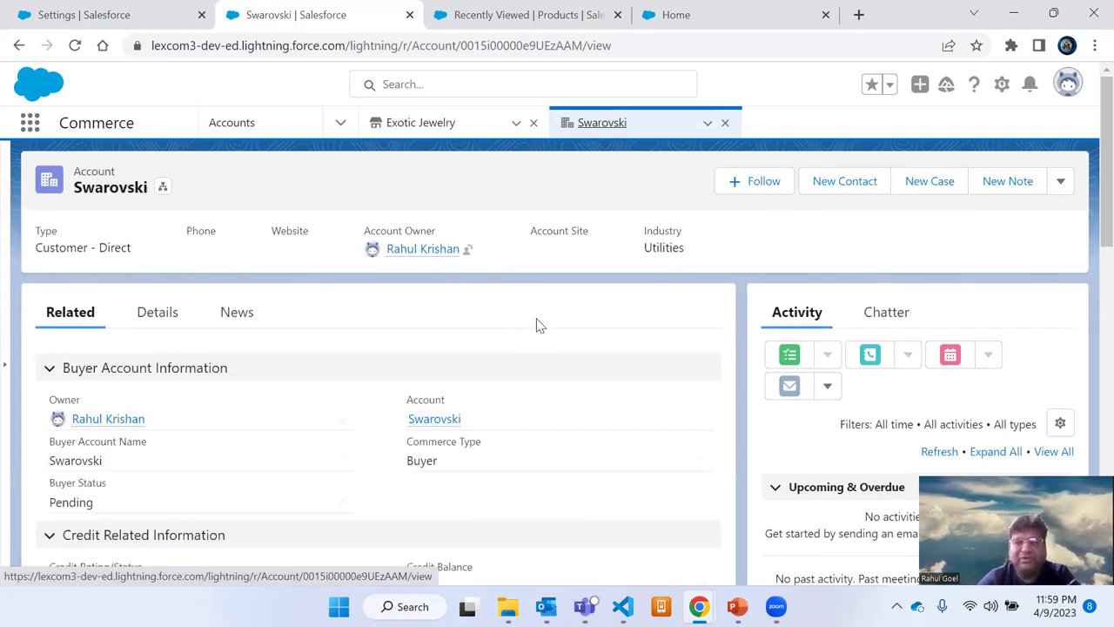
pyautogui.scroll(-1, 537, 334)
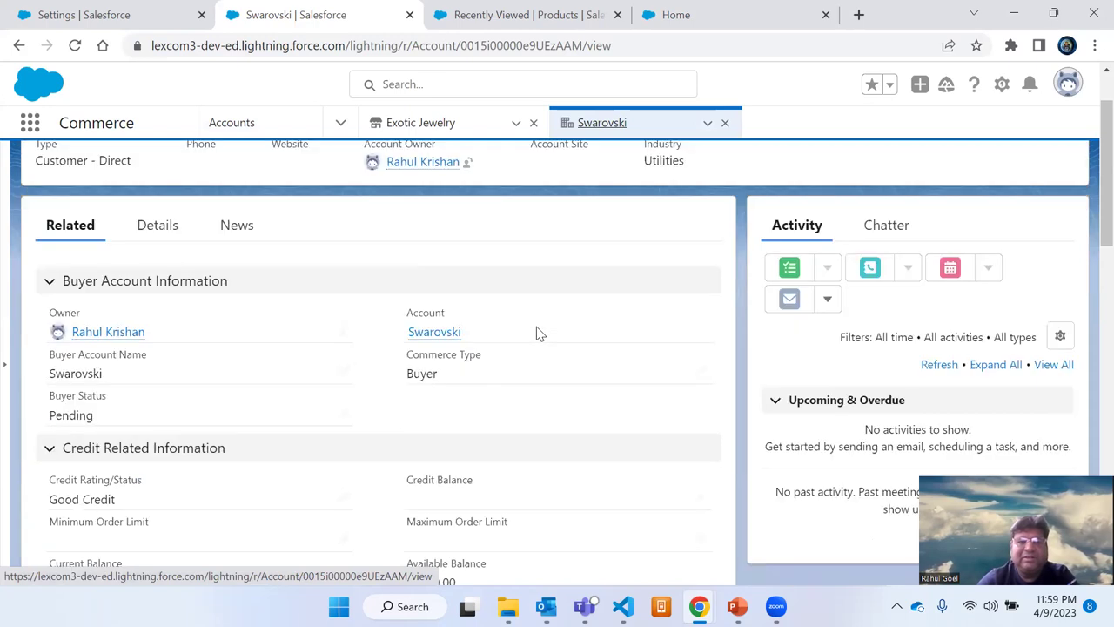
pyautogui.scroll(1, 538, 334)
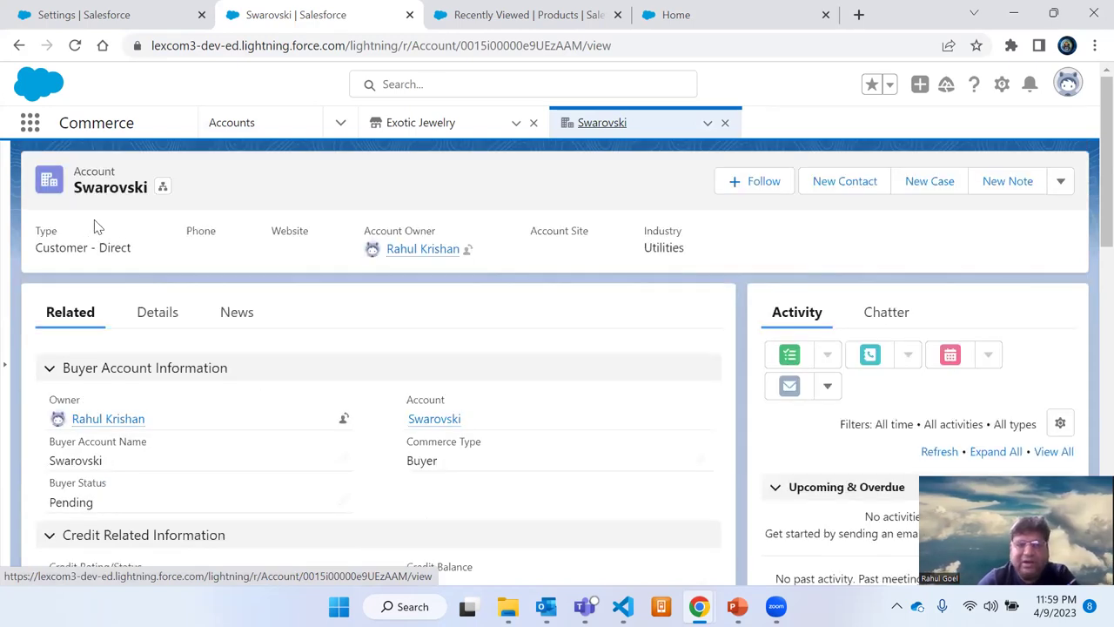
# Step: Examine the Swarovski account's available actions and Buyer Account Information, and check them against the storefront
pyautogui.click(1061, 183)
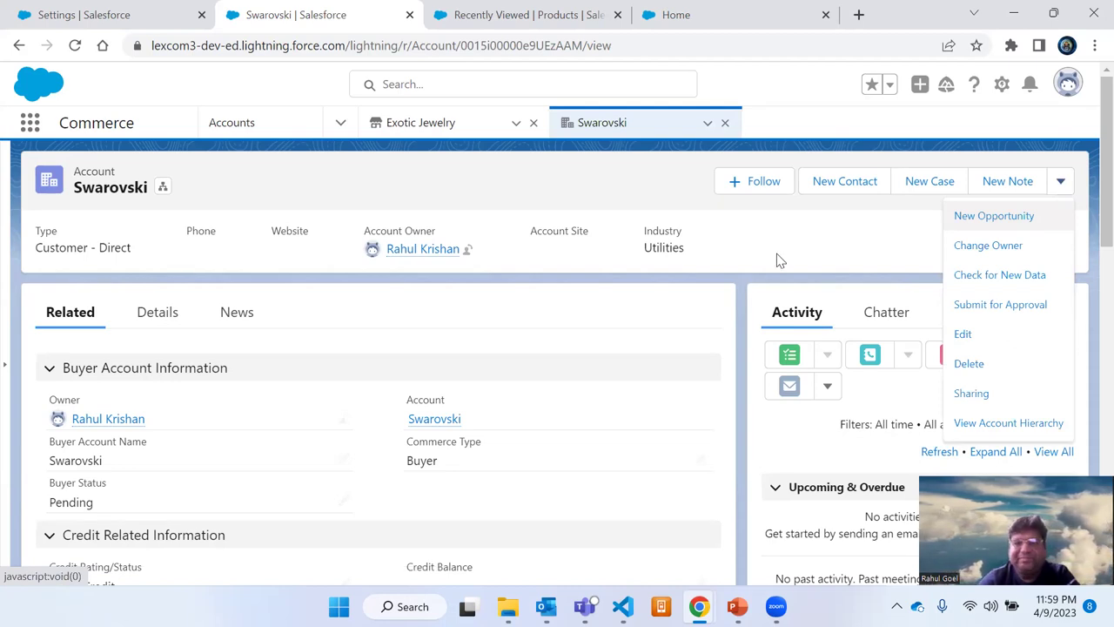
pyautogui.click(625, 193)
pyautogui.scroll(-1, 87, 375)
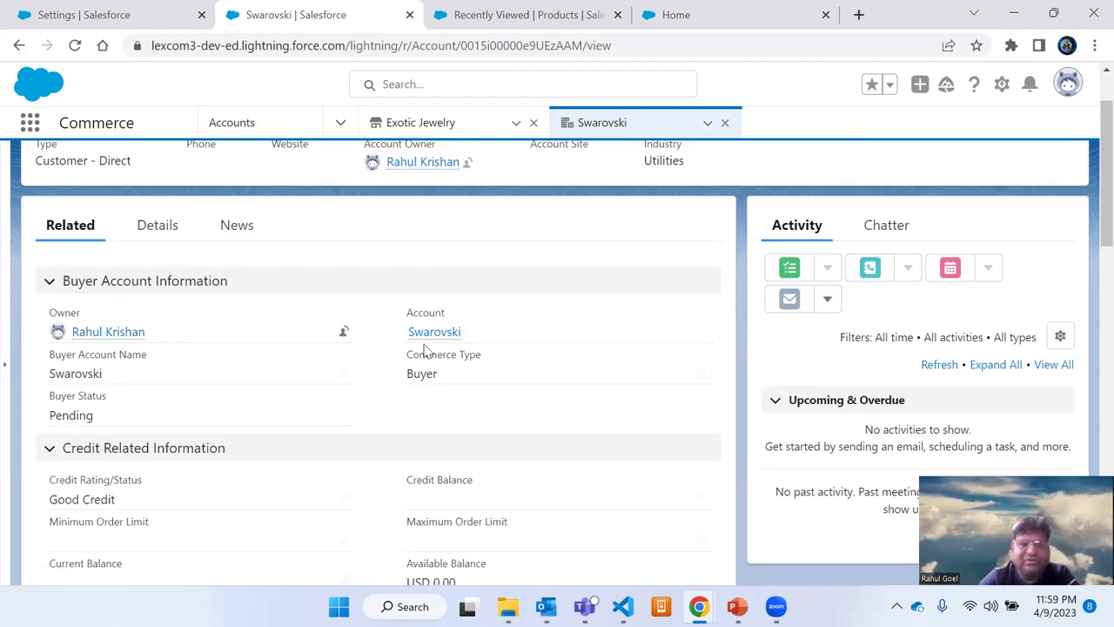
pyautogui.moveTo(426, 341)
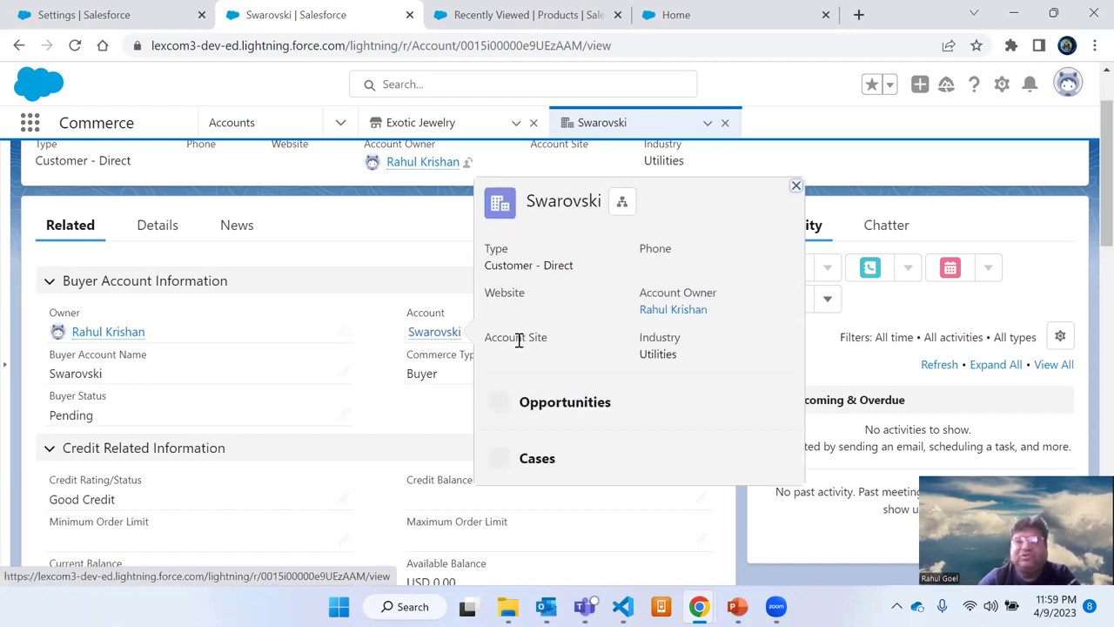
pyautogui.scroll(1, 406, 311)
pyautogui.click(741, 9)
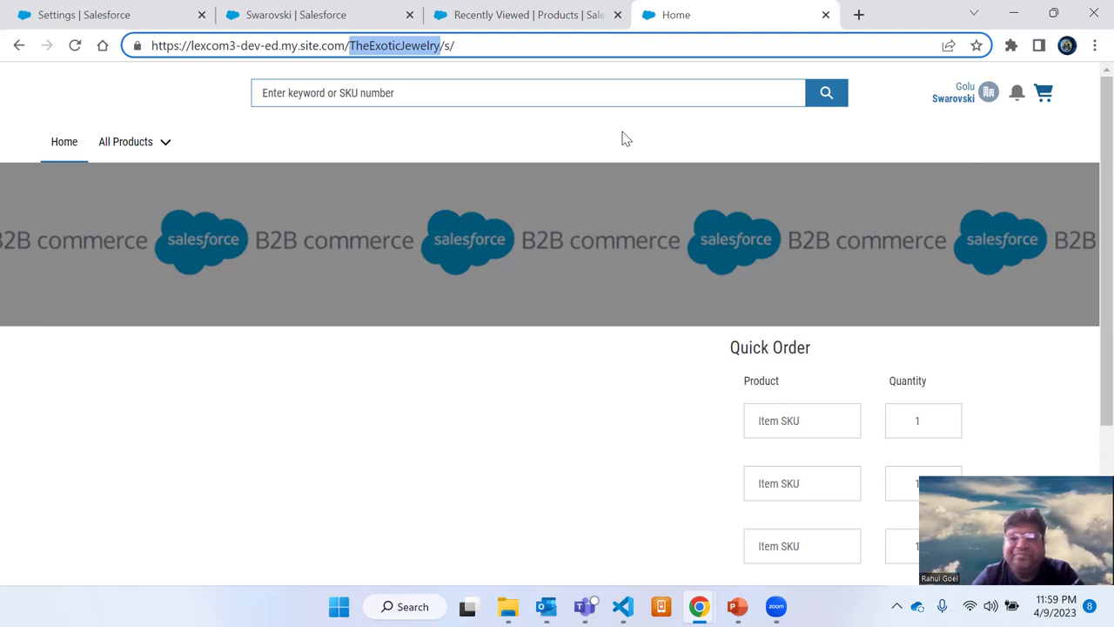
pyautogui.click(322, 12)
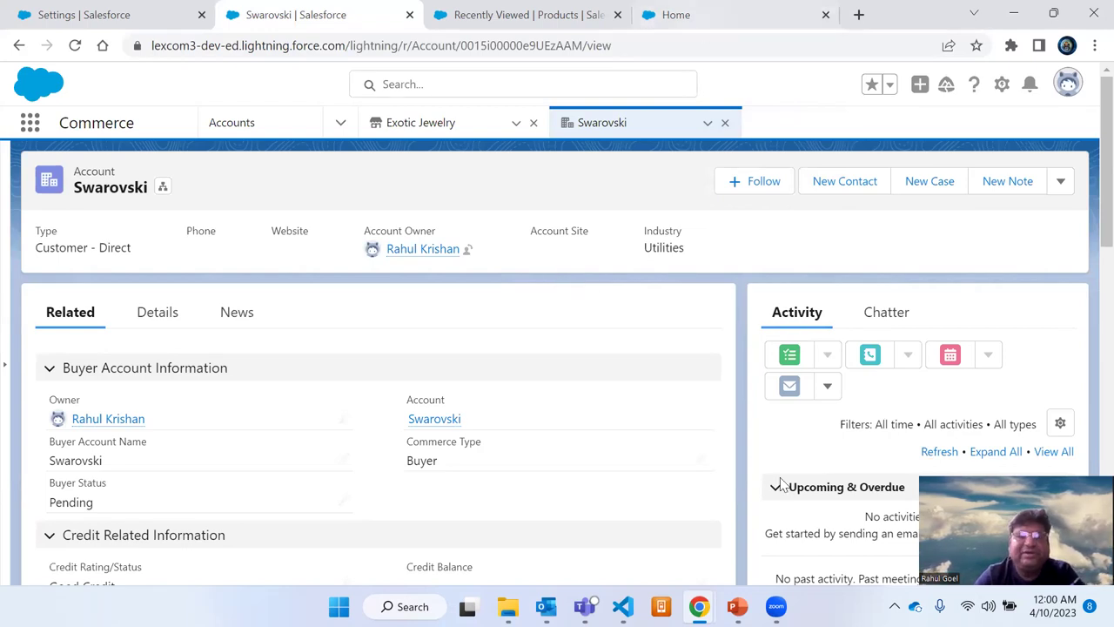
# Step: Open the buyer's contact record from the Contacts related list of the Swarovski account
pyautogui.scroll(-15, 282, 440)
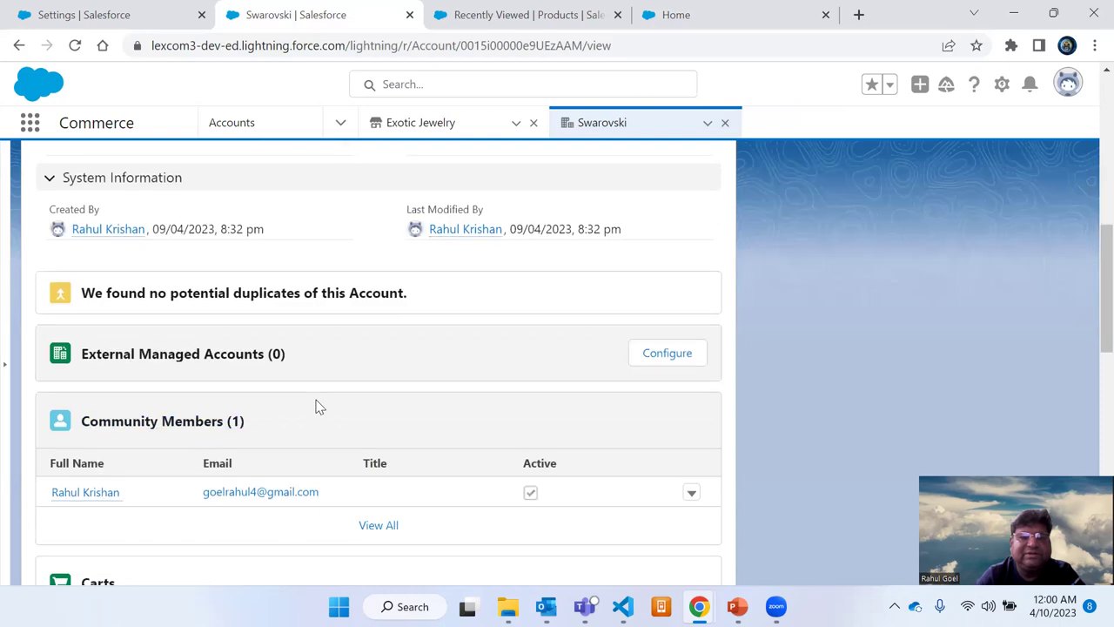
pyautogui.scroll(-8, 305, 415)
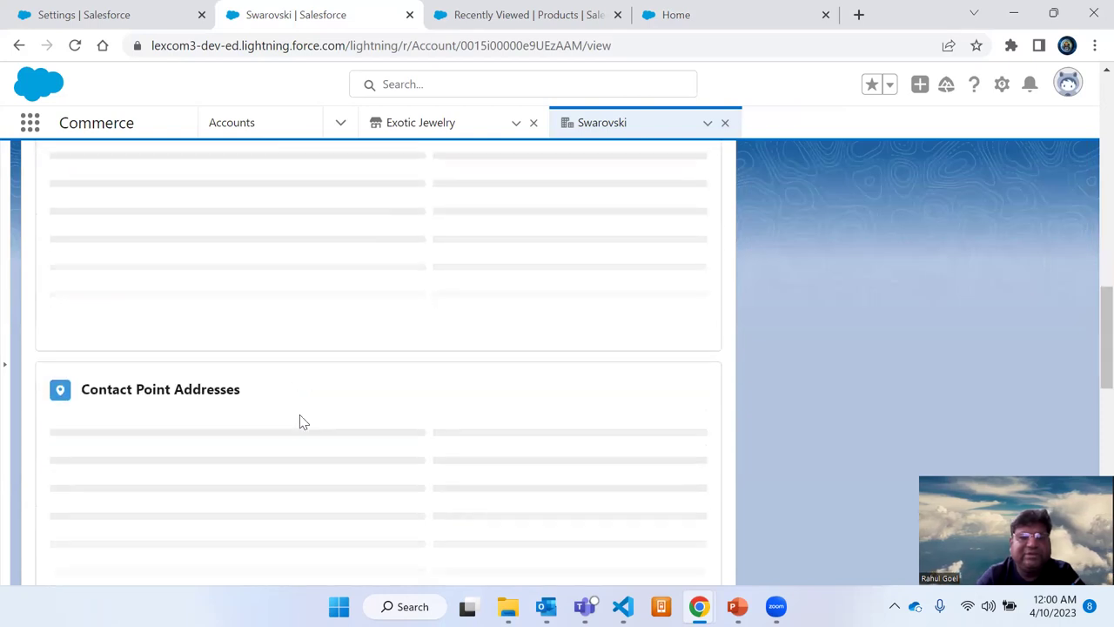
pyautogui.scroll(-2, 261, 392)
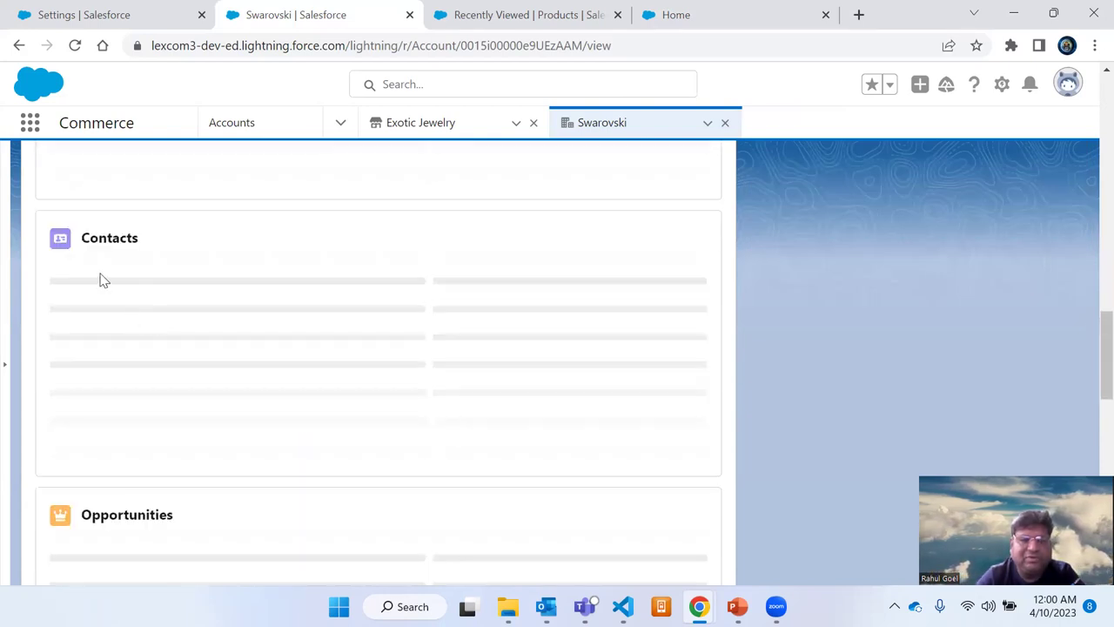
pyautogui.scroll(1, 103, 262)
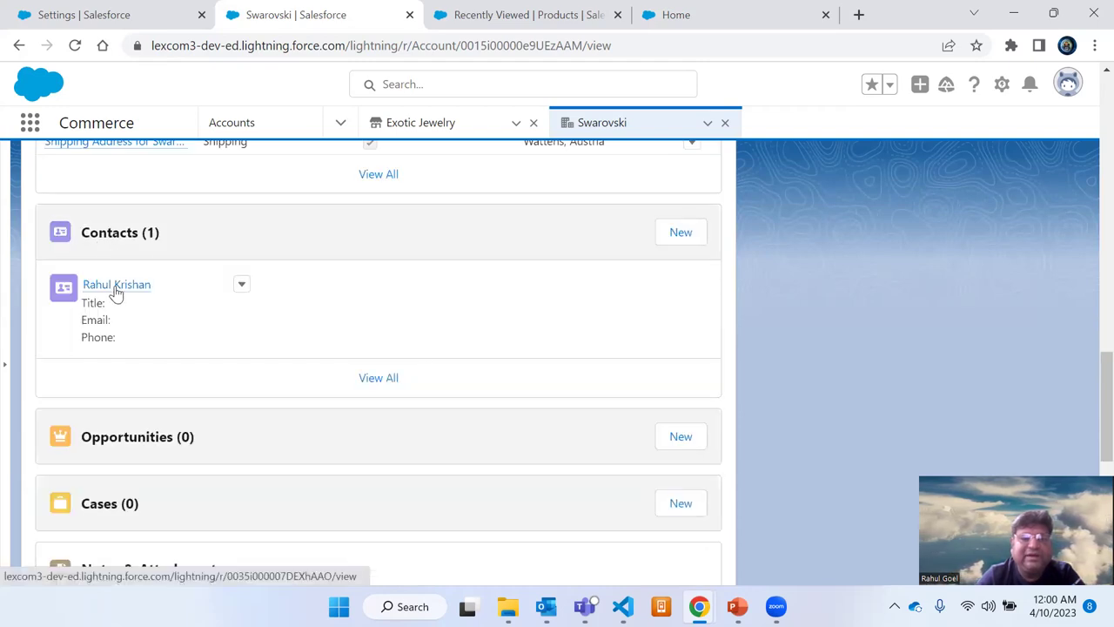
pyautogui.click(113, 287)
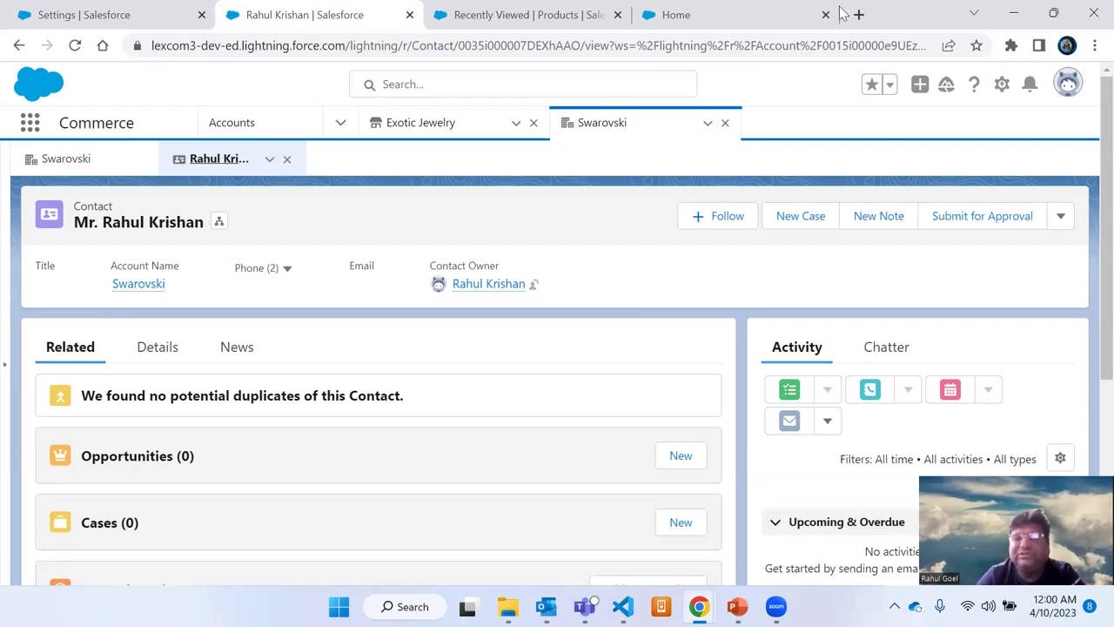
# Step: Check the contact's additional actions, including Log in to Experience as User, and compare them with the user menu on the storefront
pyautogui.click(1062, 217)
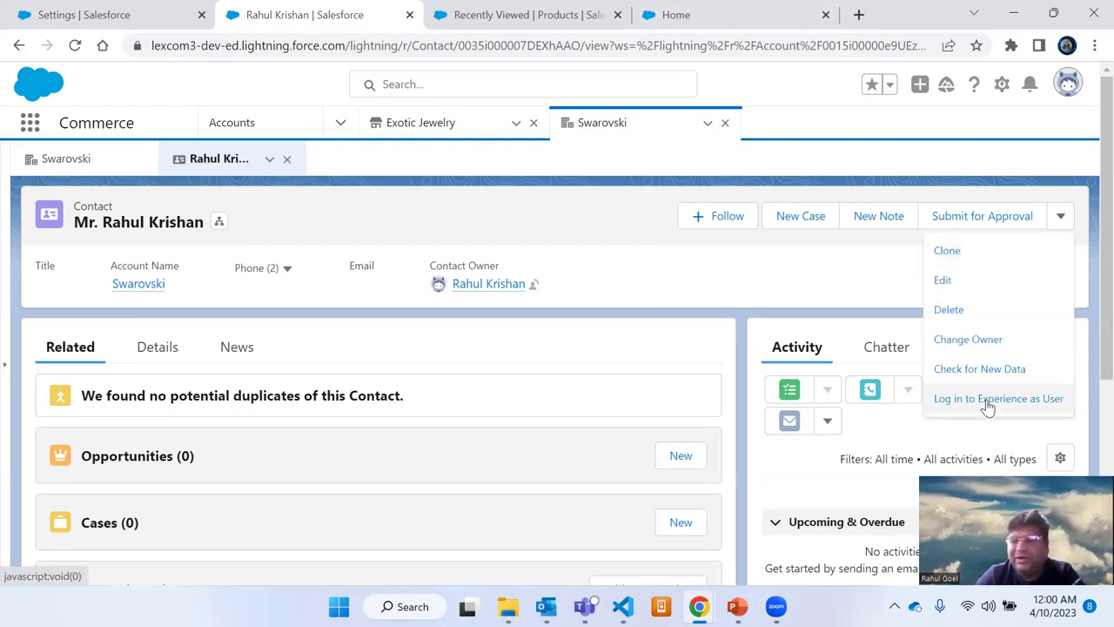
pyautogui.click(596, 228)
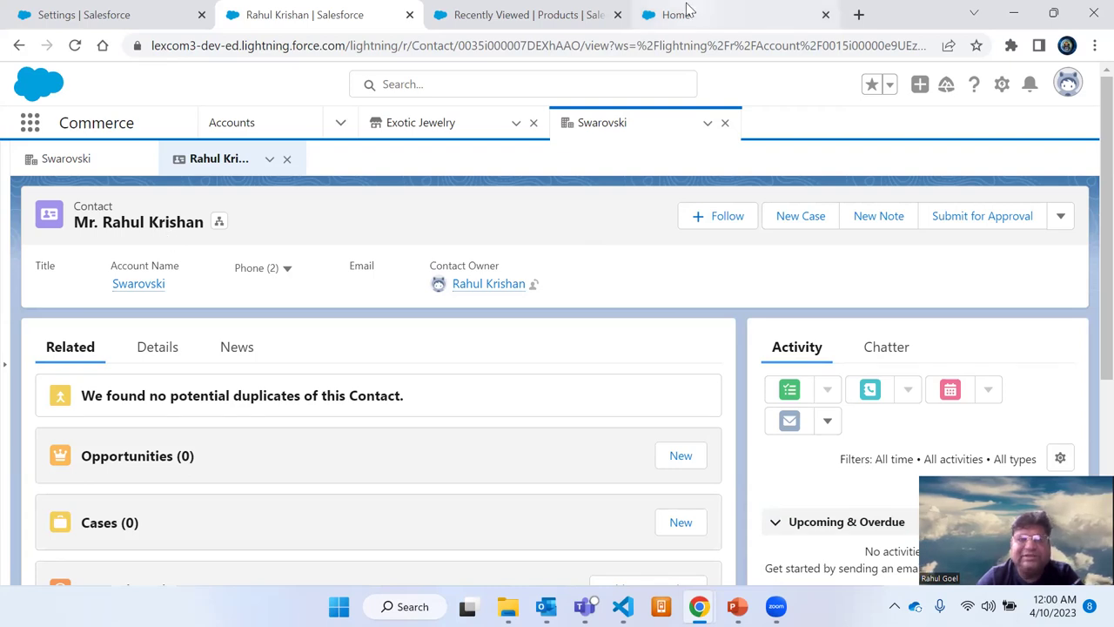
pyautogui.click(762, 7)
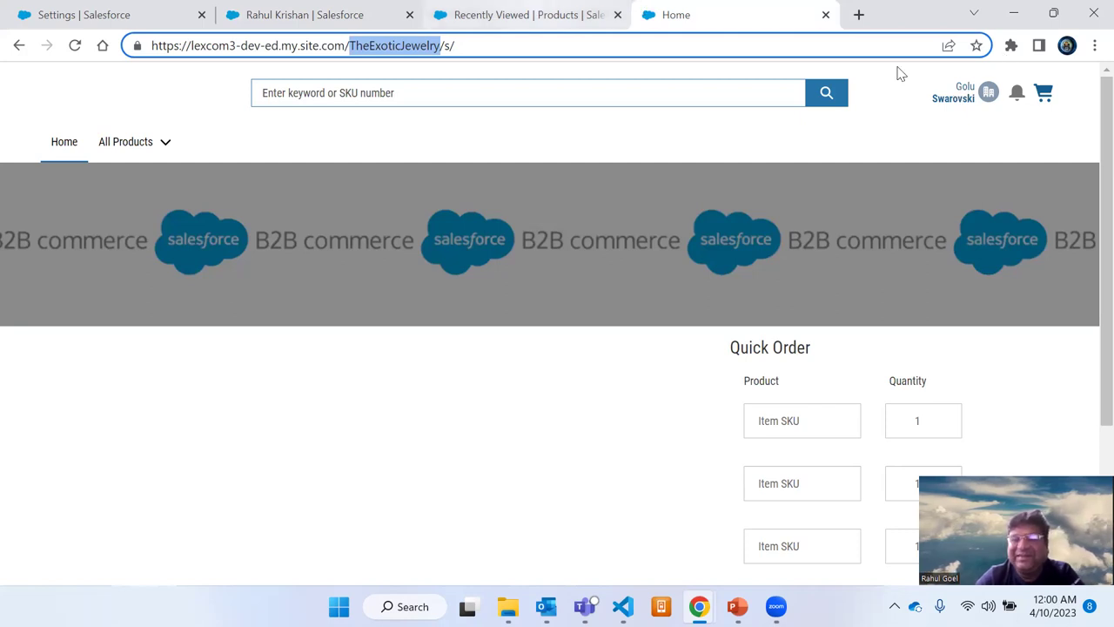
pyautogui.click(993, 98)
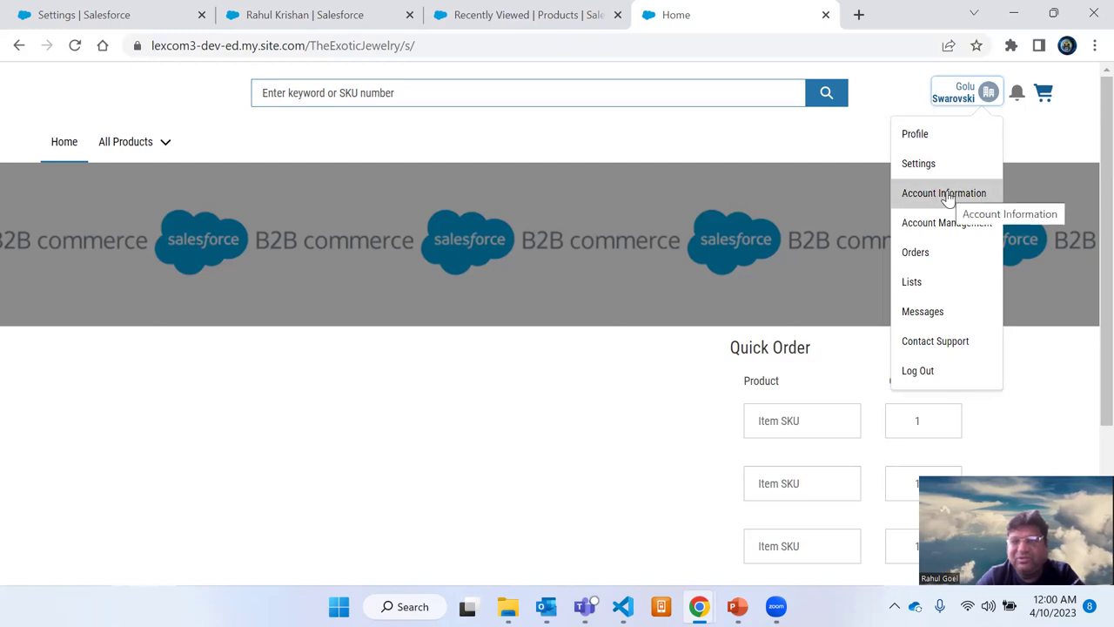
pyautogui.click(509, 12)
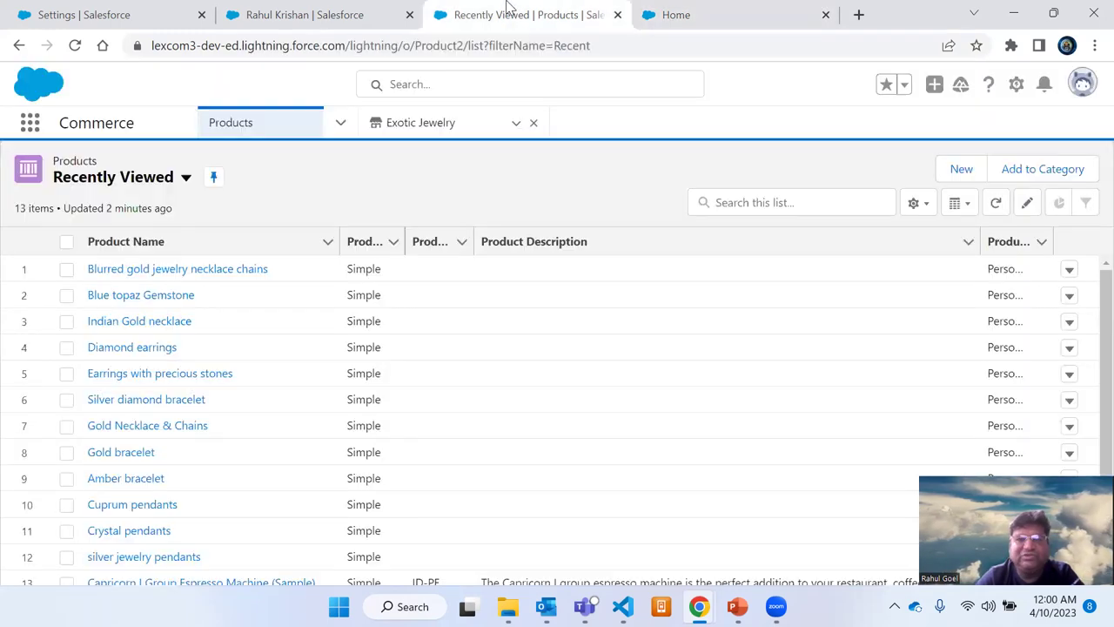
pyautogui.click(320, 13)
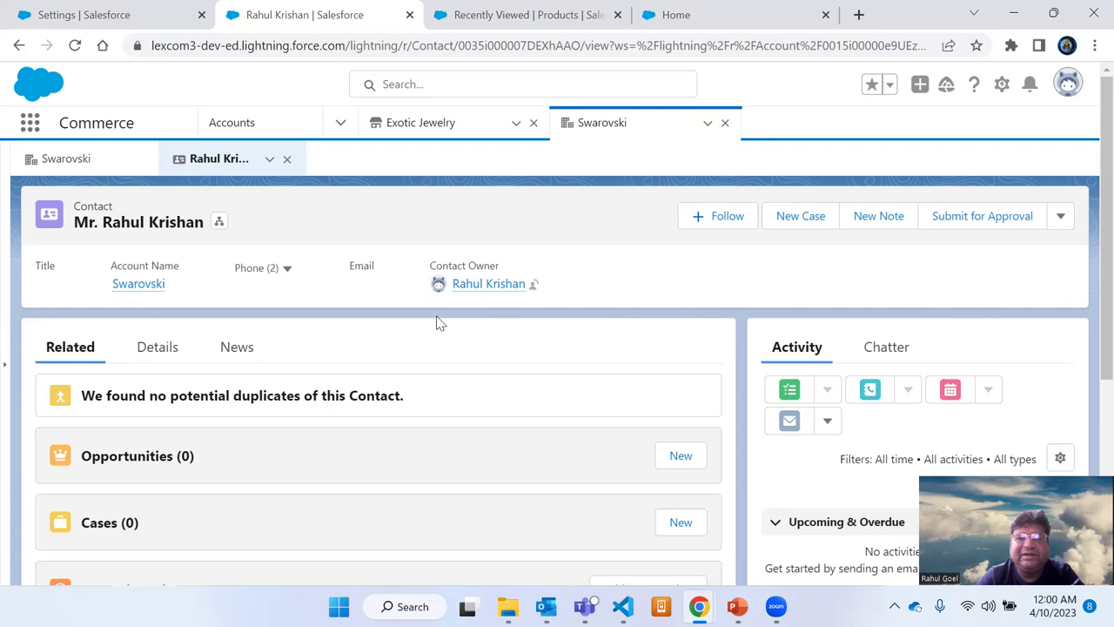
# Step: Search for the contact's name, open the matching User record, and display its User Detail page in Setup
pyautogui.click(426, 85)
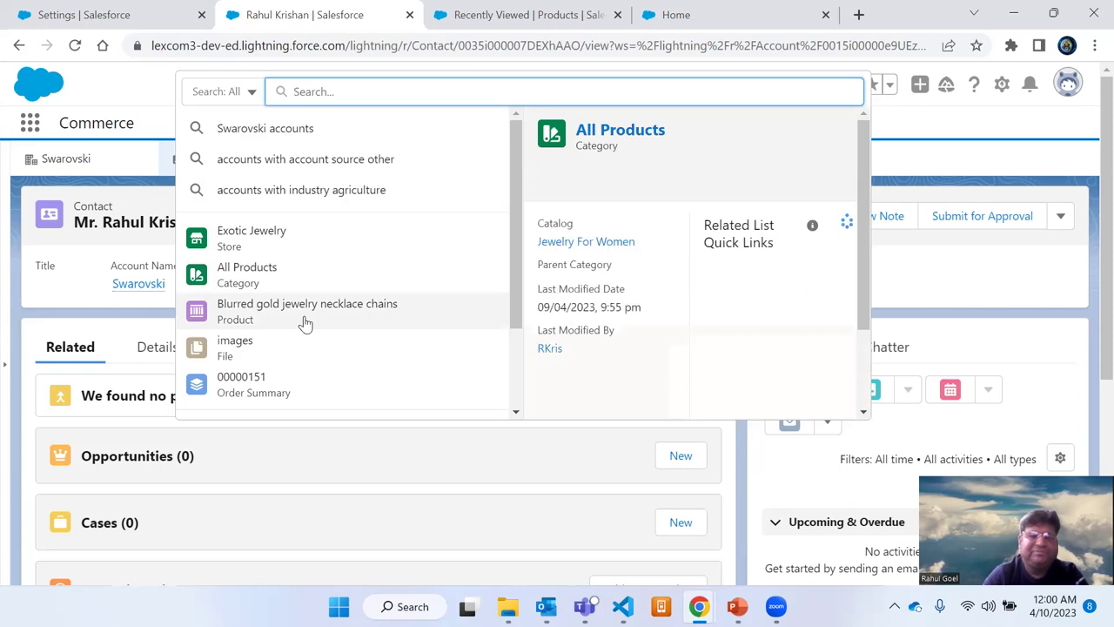
pyautogui.moveTo(304, 324)
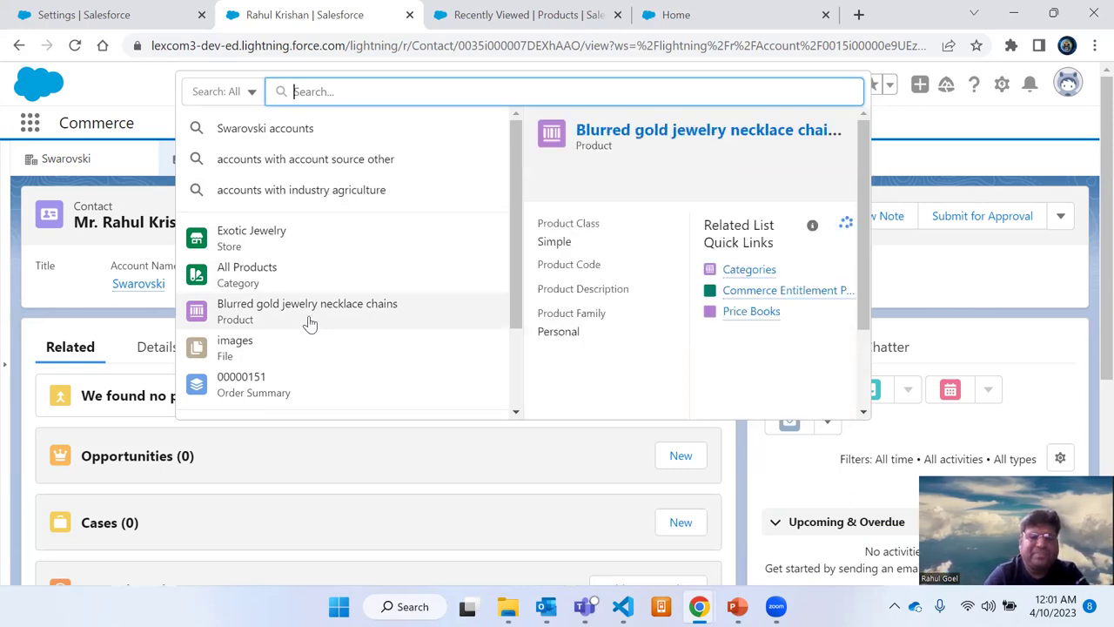
pyautogui.write('rahul kri')
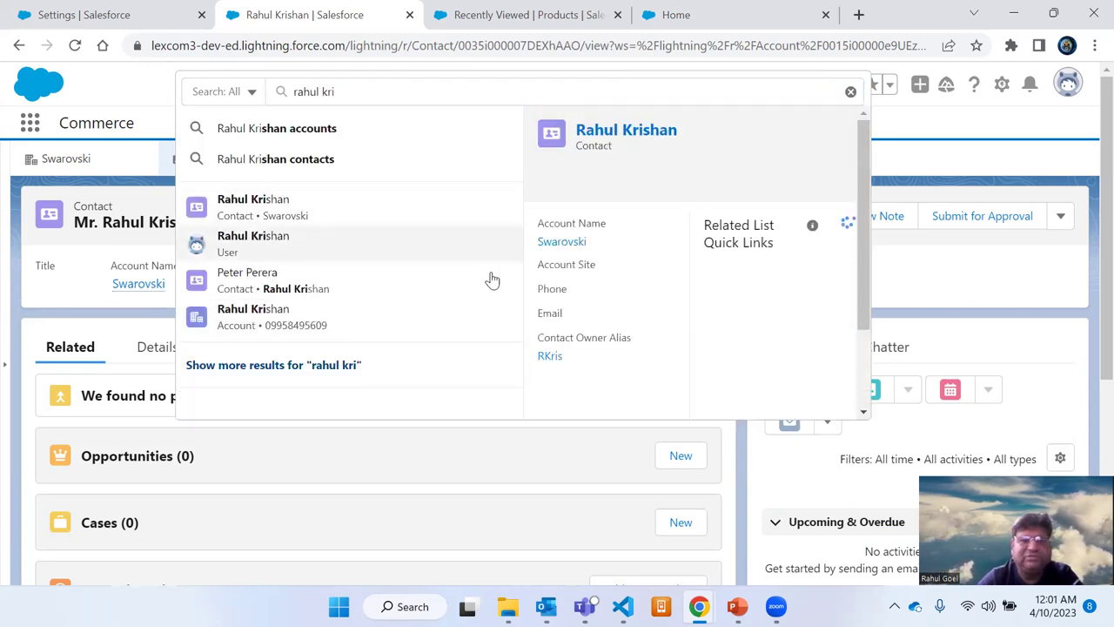
pyautogui.click(473, 306)
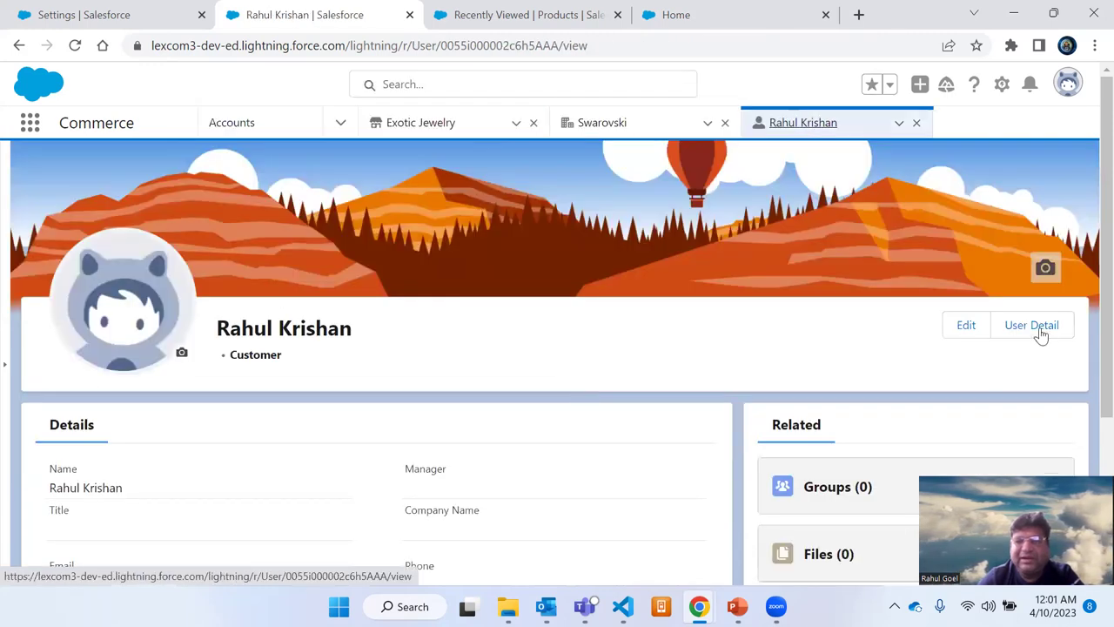
pyautogui.click(1042, 332)
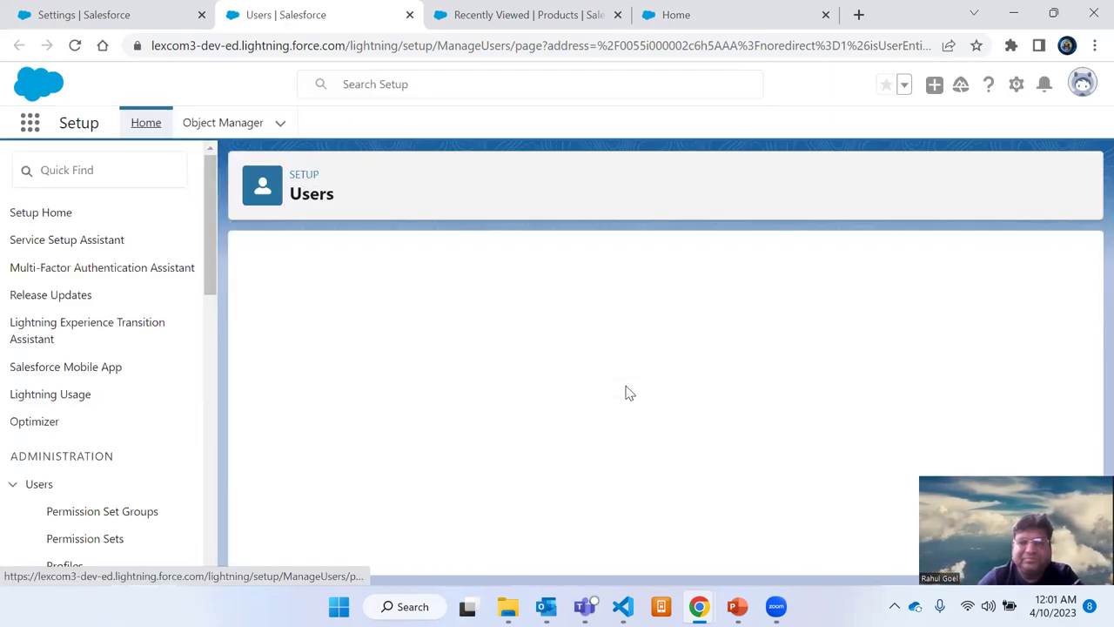
pyautogui.scroll(-1, 633, 391)
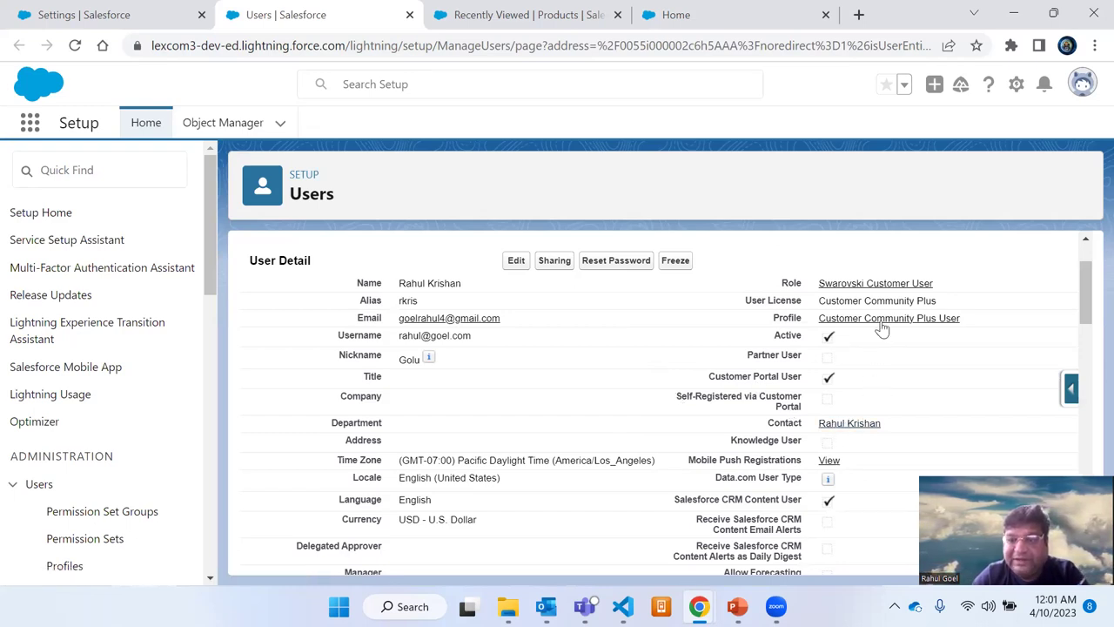
# Step: Compare the User Detail information, such as nickname and profile, with the user shown on the storefront
pyautogui.click(707, 7)
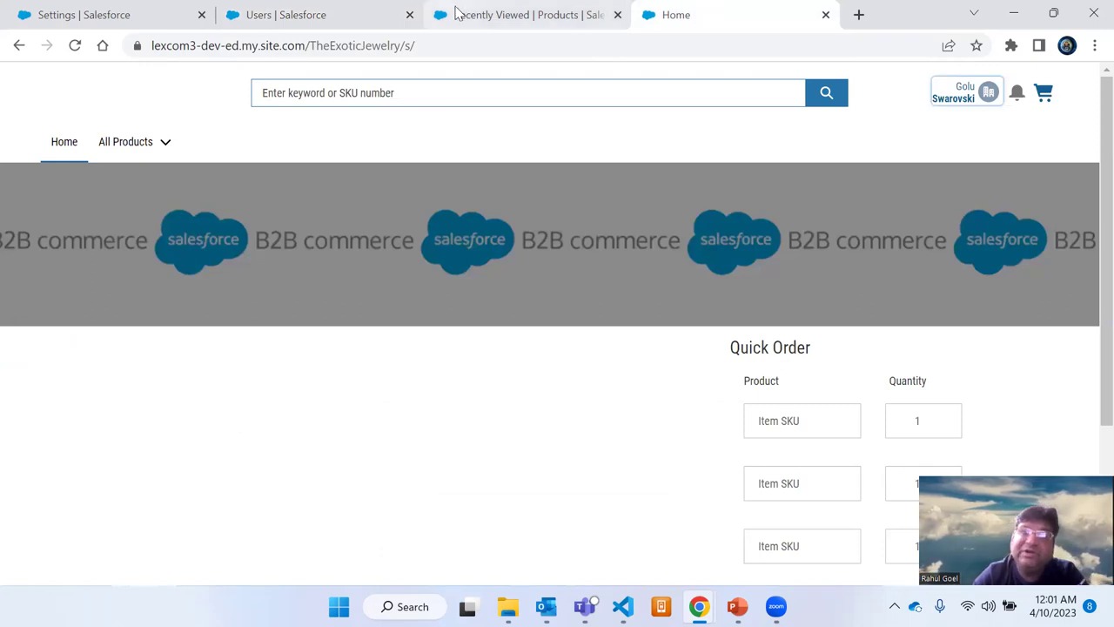
pyautogui.click(485, 15)
pyautogui.click(325, 13)
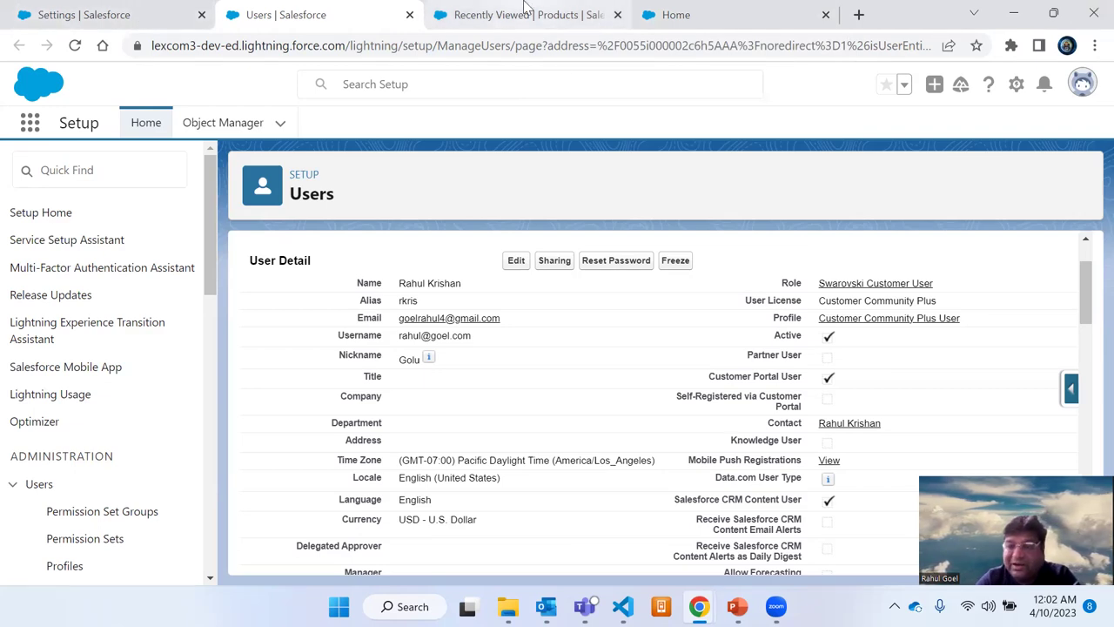
pyautogui.moveTo(527, 7)
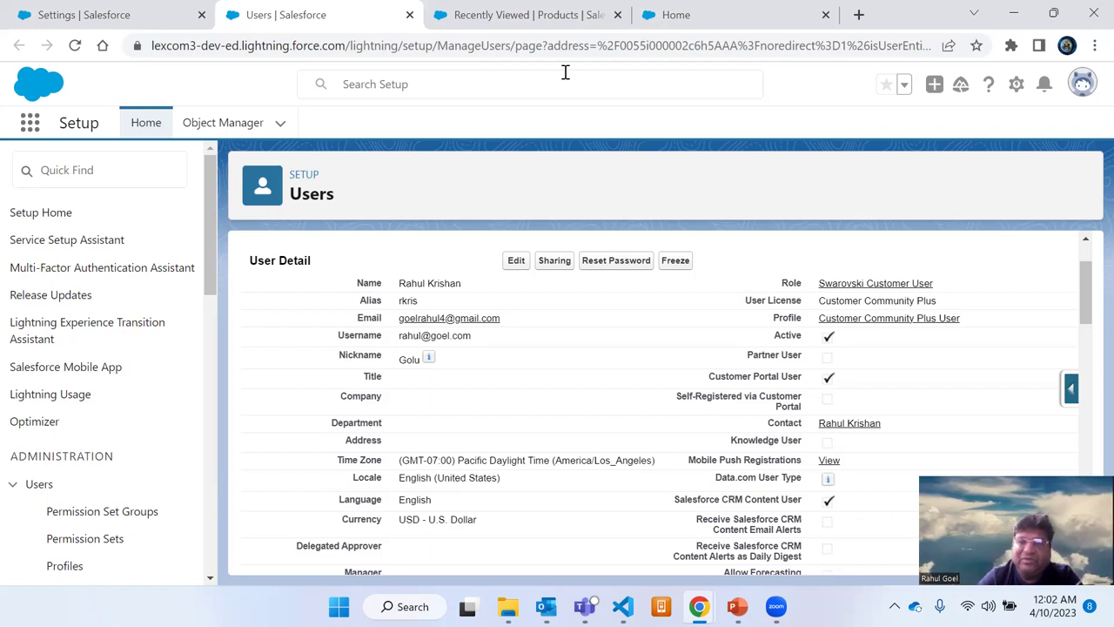
pyautogui.click(528, 11)
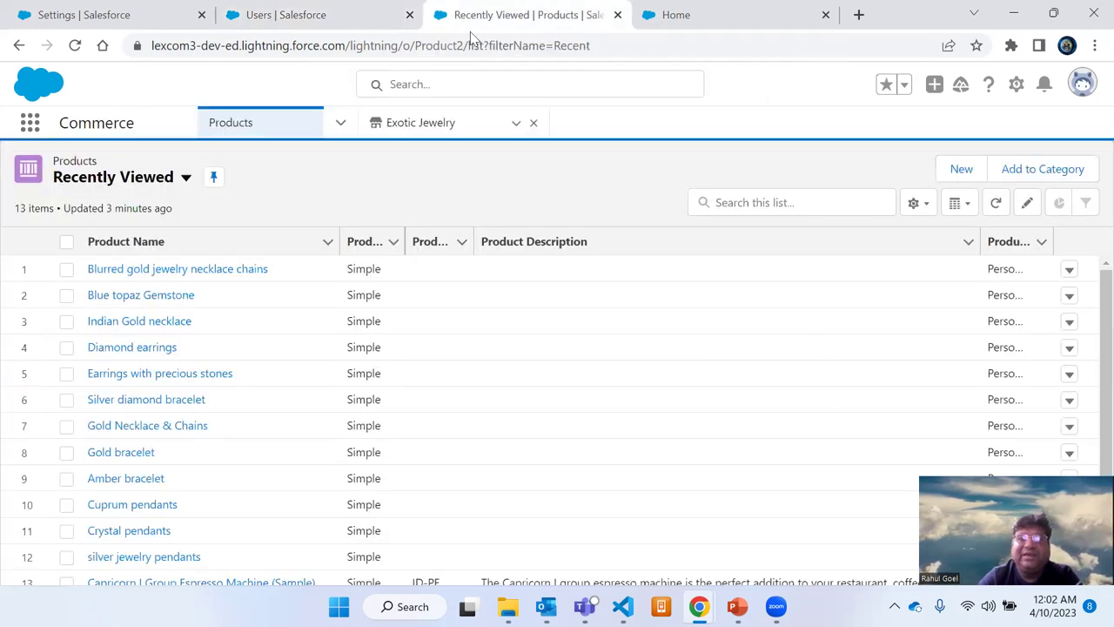
pyautogui.click(754, 18)
pyautogui.click(348, 10)
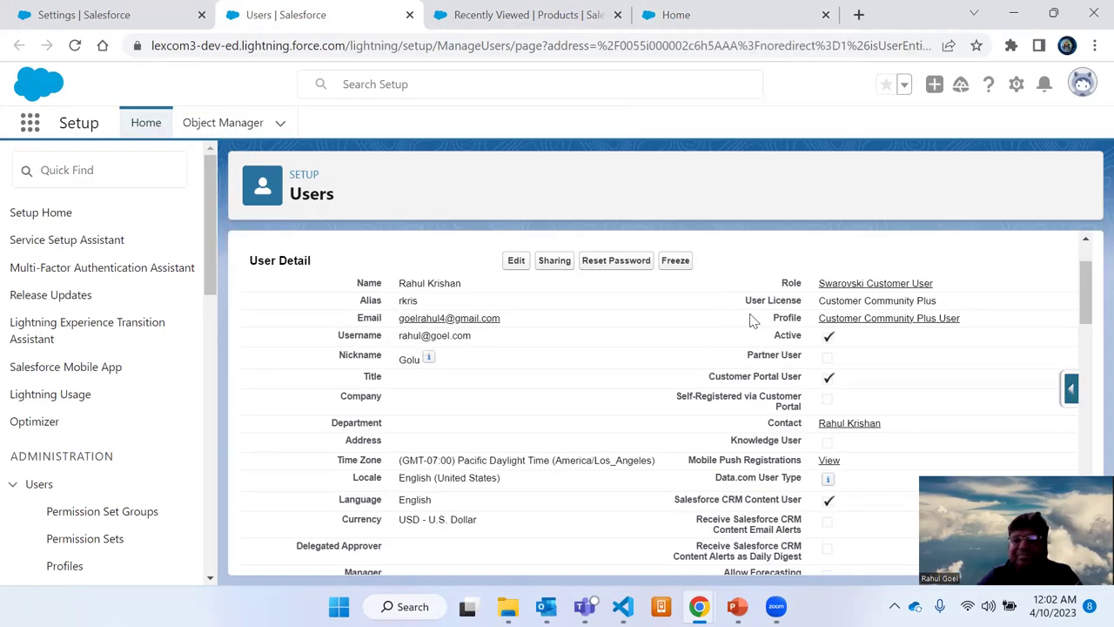
# Step: Open the contact linked in the user's Contact field in a new browser tab
pyautogui.rightClick(850, 427)
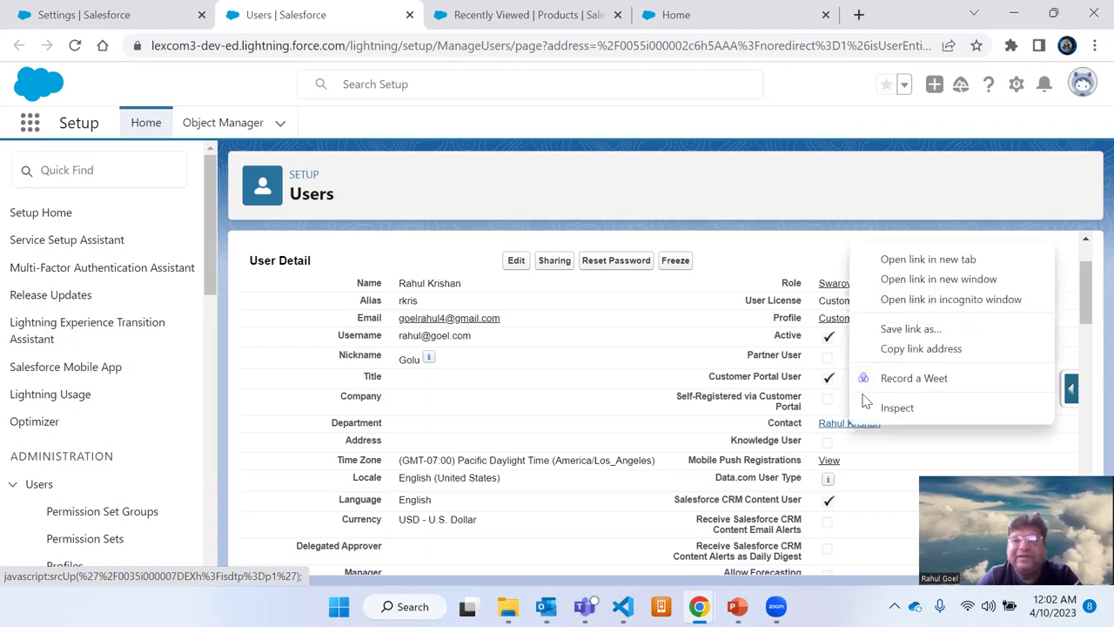
pyautogui.click(888, 261)
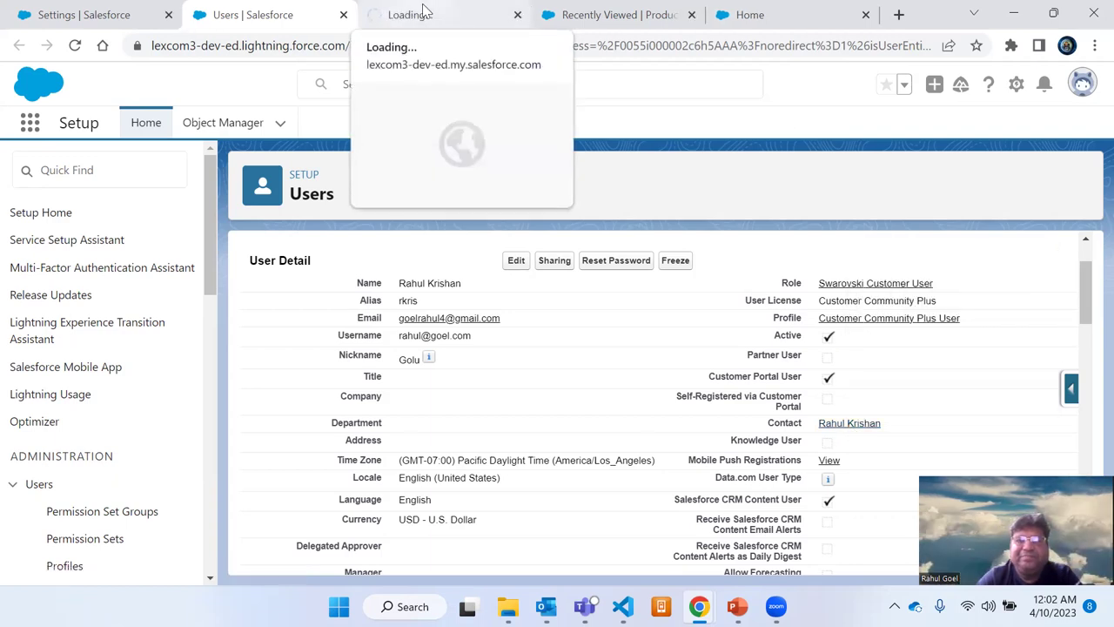
pyautogui.click(424, 13)
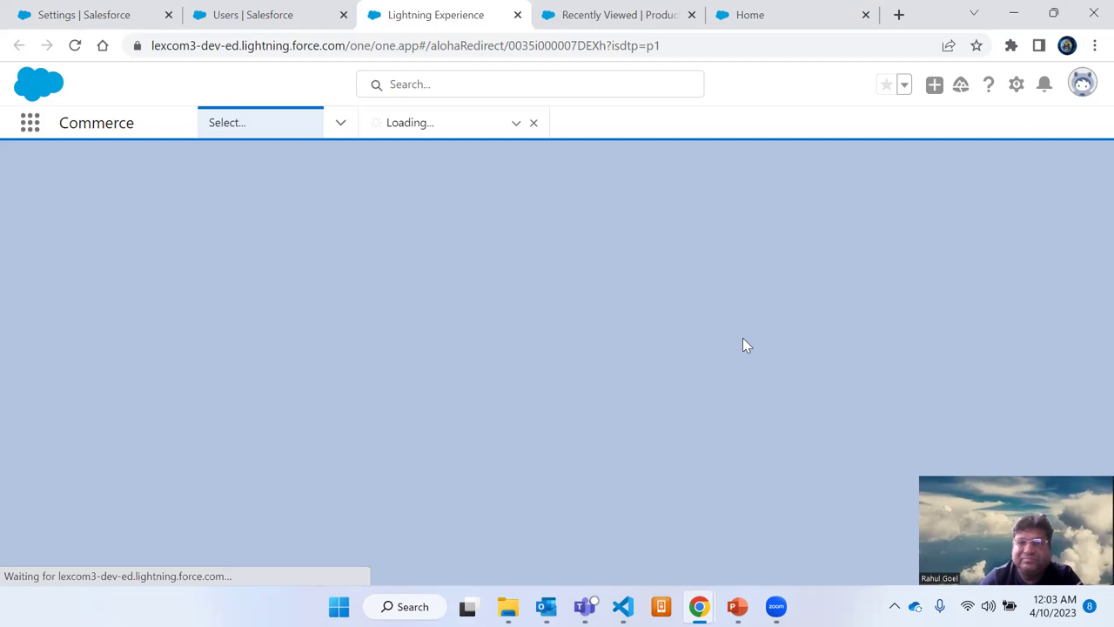
# Step: Examine the Customer Community Plus user license on the User Detail page and glance at the Products list
pyautogui.click(246, 10)
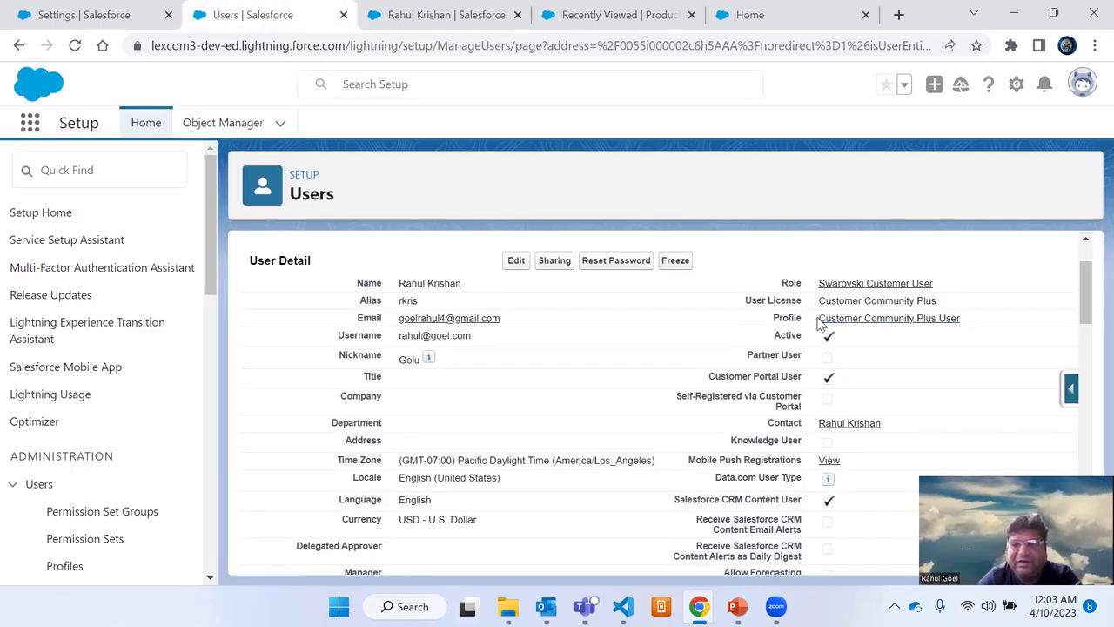
pyautogui.moveTo(820, 302); pyautogui.dragTo(948, 309)
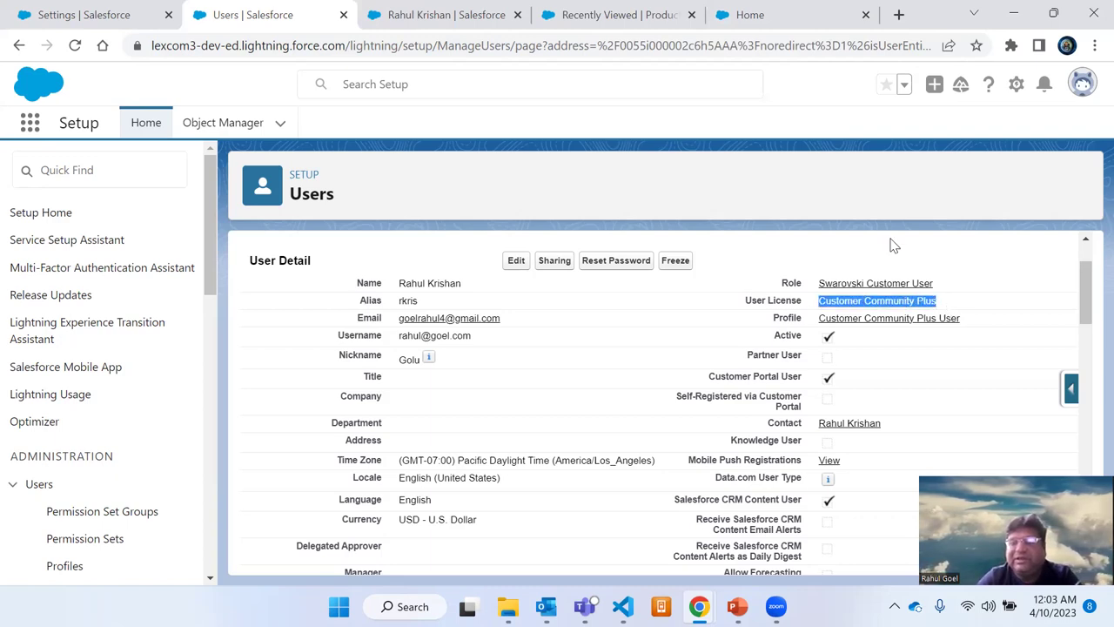
pyautogui.click(935, 270)
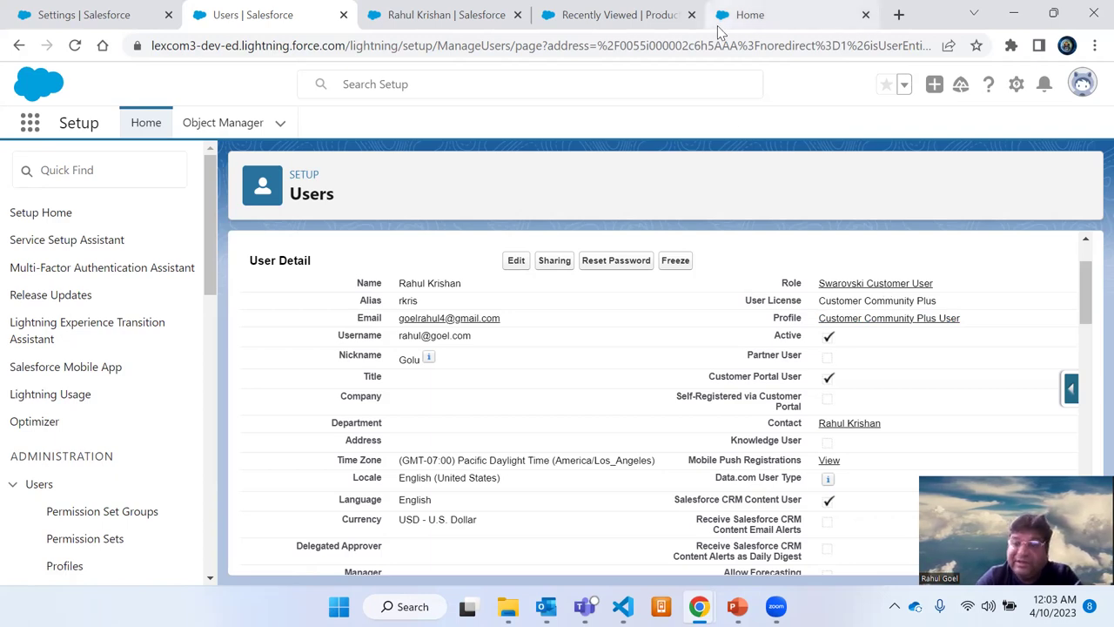
pyautogui.click(637, 15)
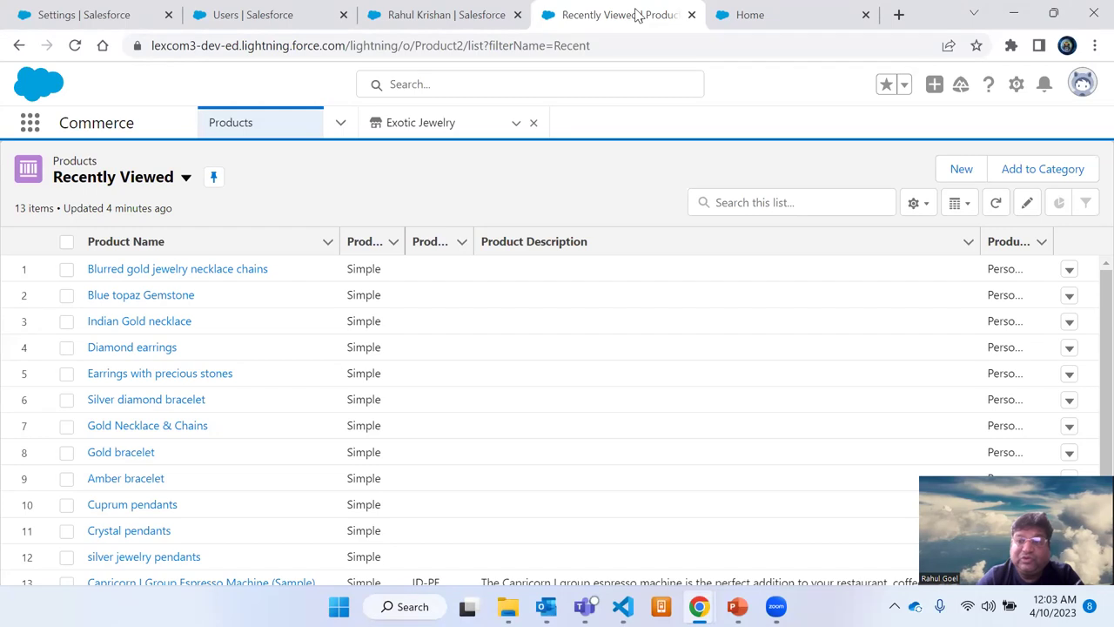
# Step: Log in to the Exotic Jewelry site as the Swarovski contact's Experience user
pyautogui.click(430, 15)
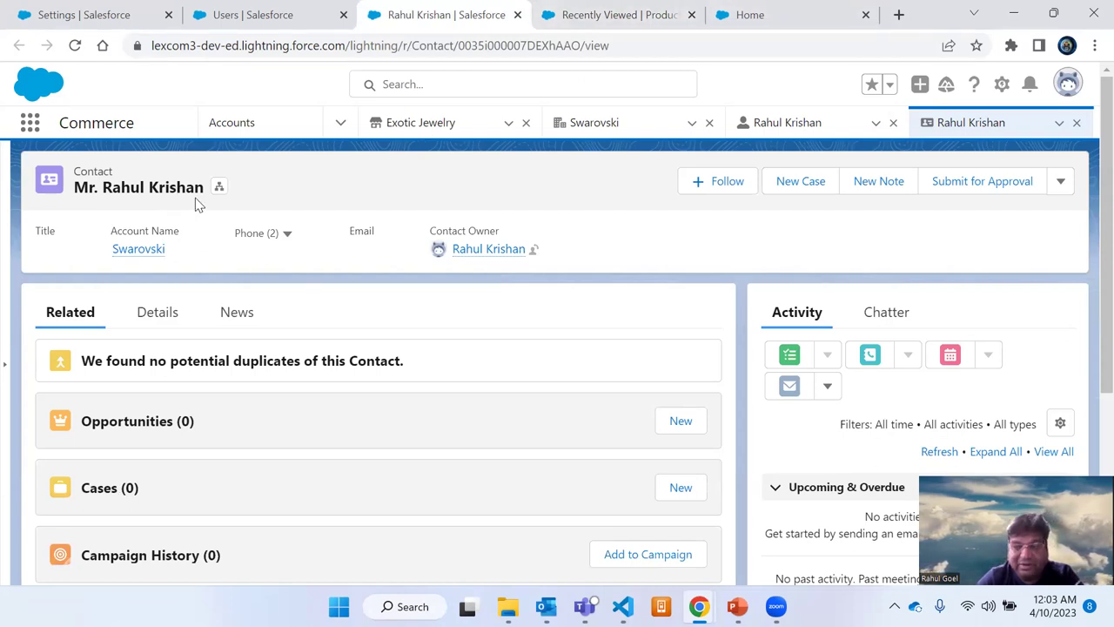
pyautogui.click(1061, 182)
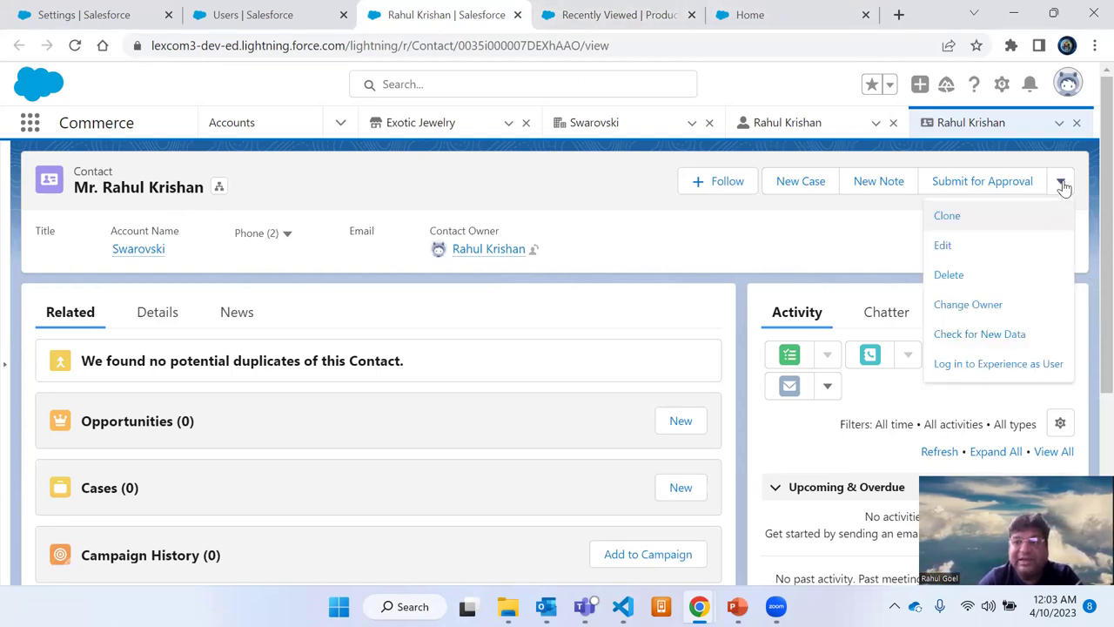
pyautogui.click(998, 364)
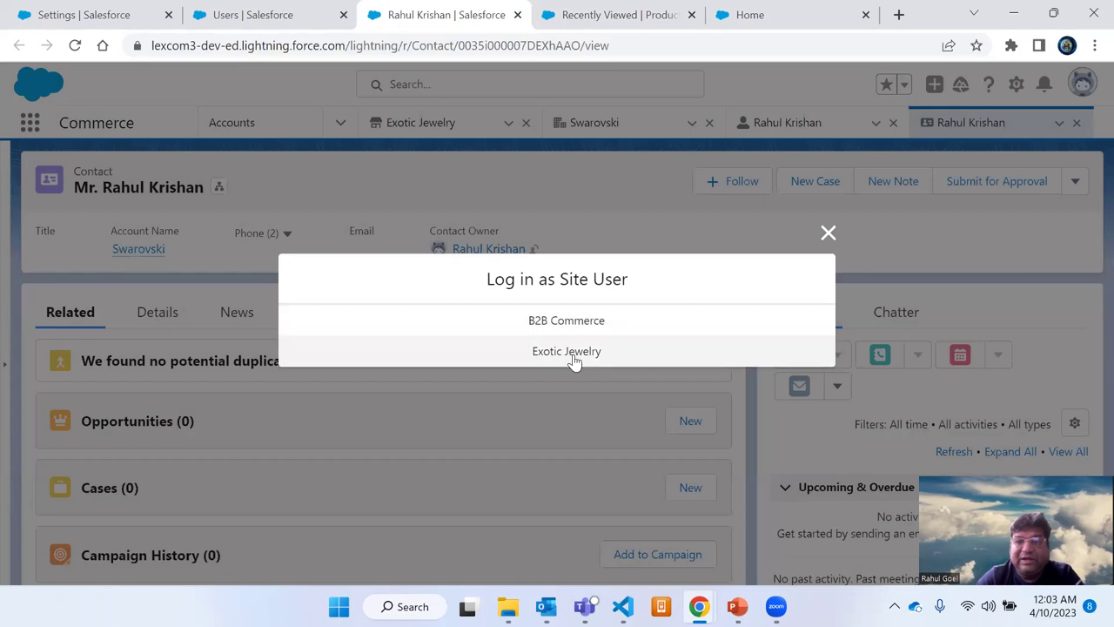
pyautogui.click(574, 358)
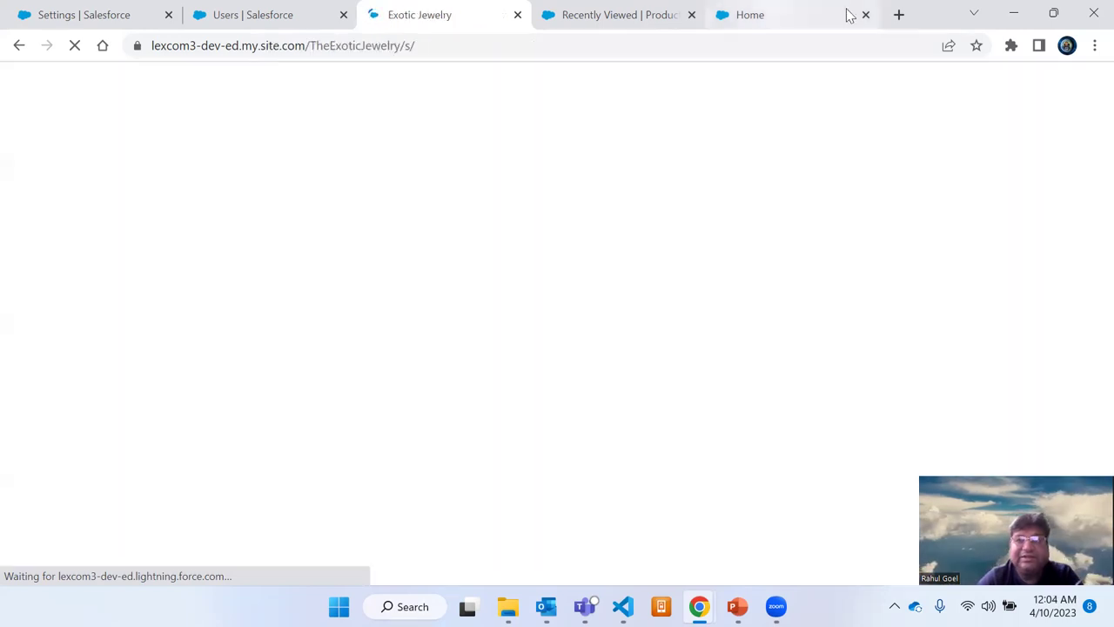
# Step: Replace the old storefront browser tab with the new Exotic Jewelry one, placed after the Products tab, and return to the Products list
pyautogui.click(849, 15)
pyautogui.hotkey('ctrl', 'w')
pyautogui.moveTo(530, 11); pyautogui.dragTo(714, 7)
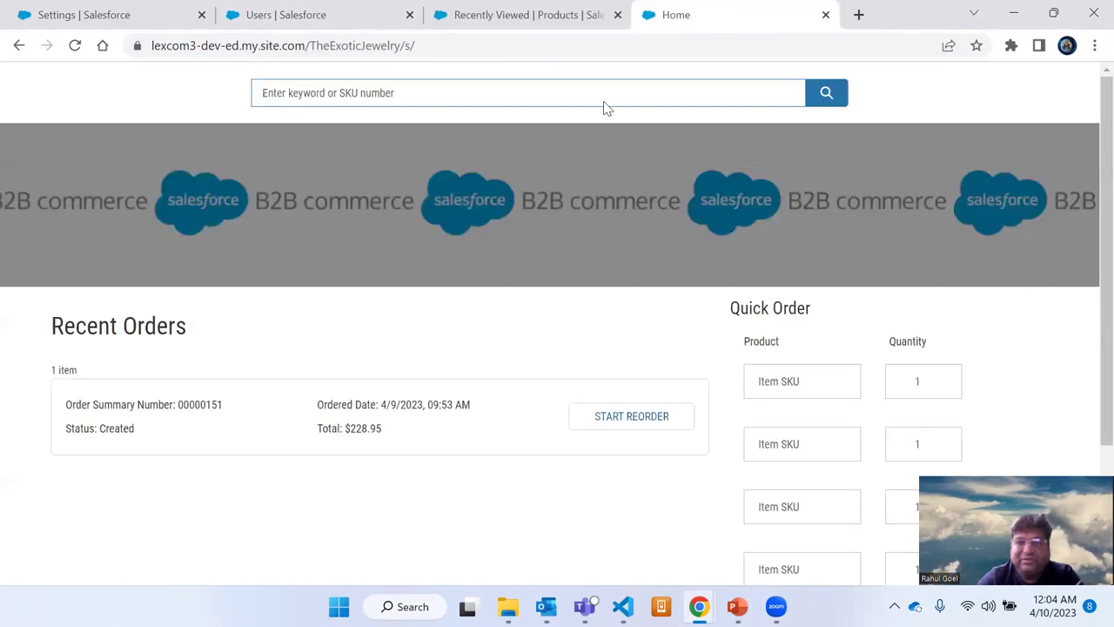
pyautogui.click(507, 7)
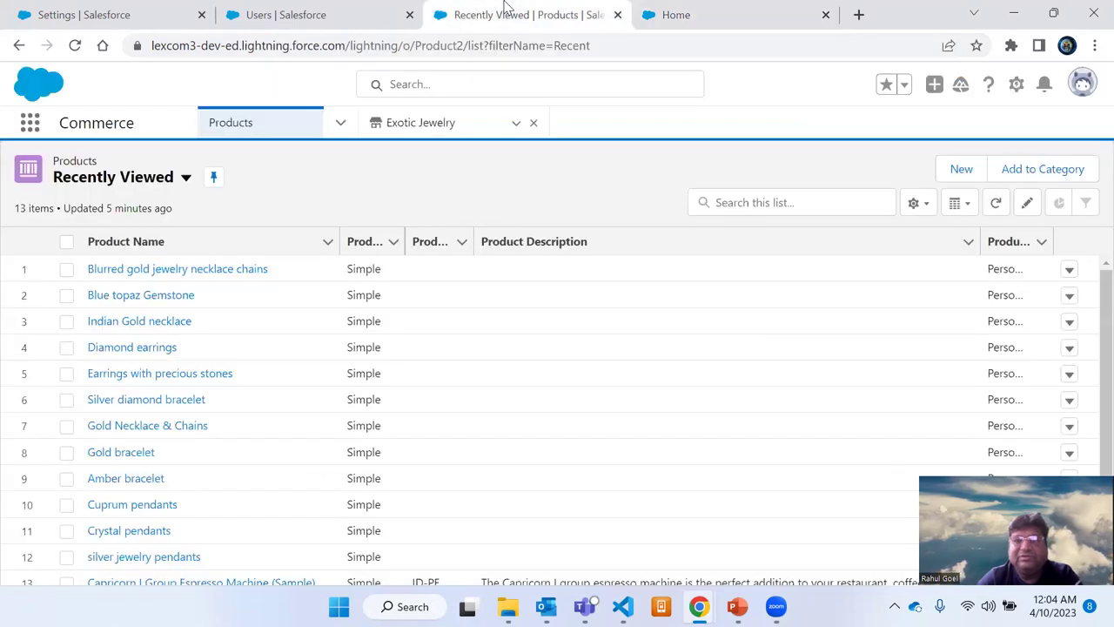
# Step: Compare the community user's User Detail record with the nickname and account name in the Exotic Jewelry storefront header
pyautogui.click(344, 15)
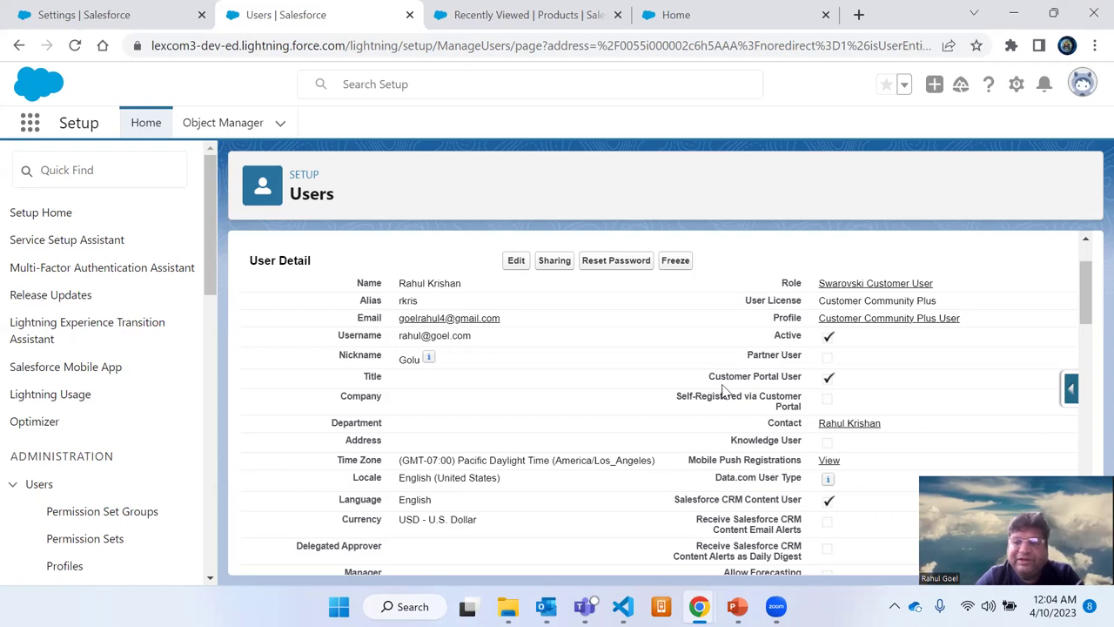
pyautogui.click(739, 16)
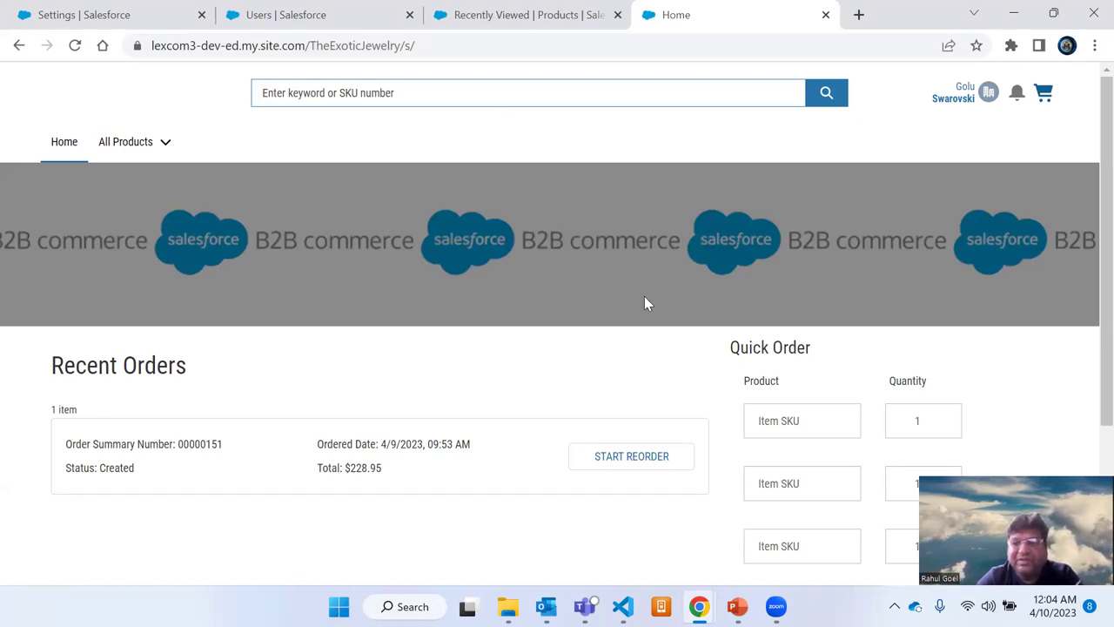
pyautogui.click(289, 8)
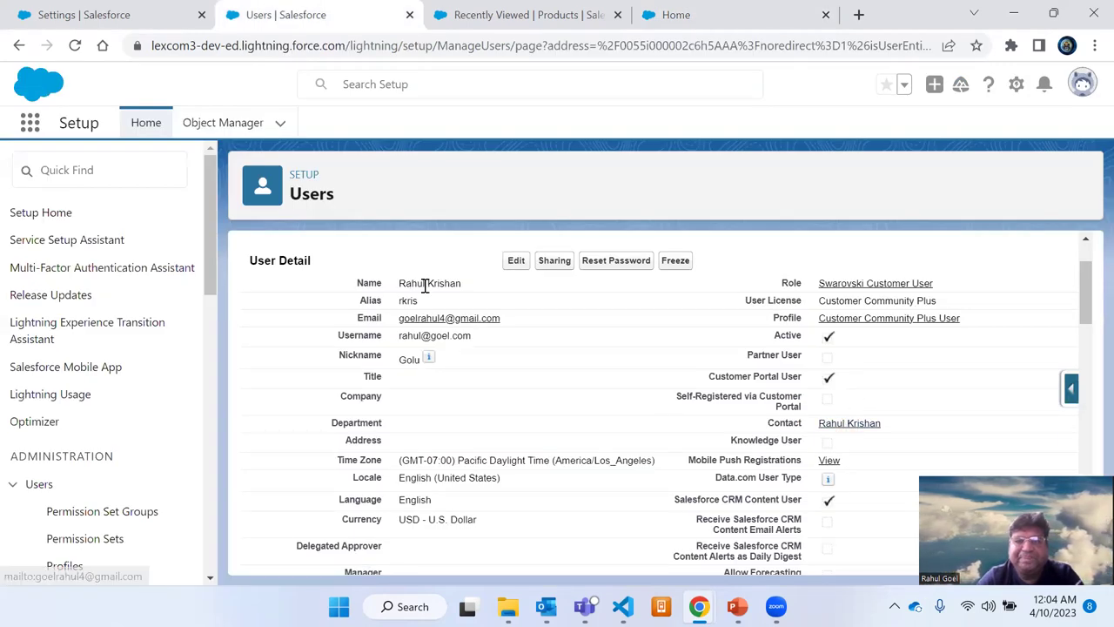
pyautogui.click(724, 8)
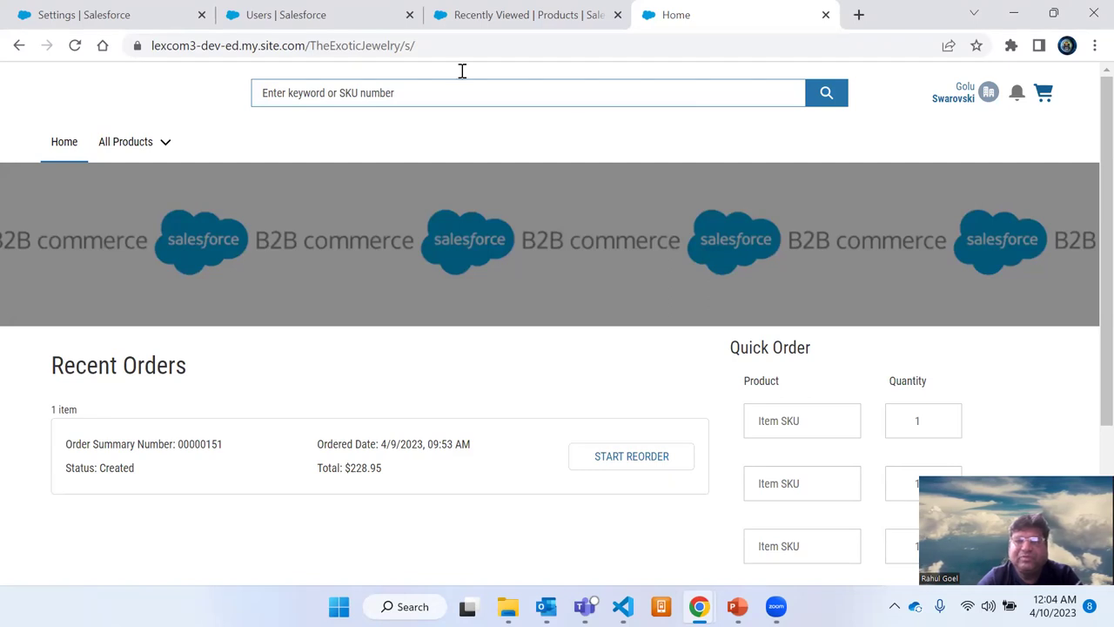
pyautogui.click(320, 13)
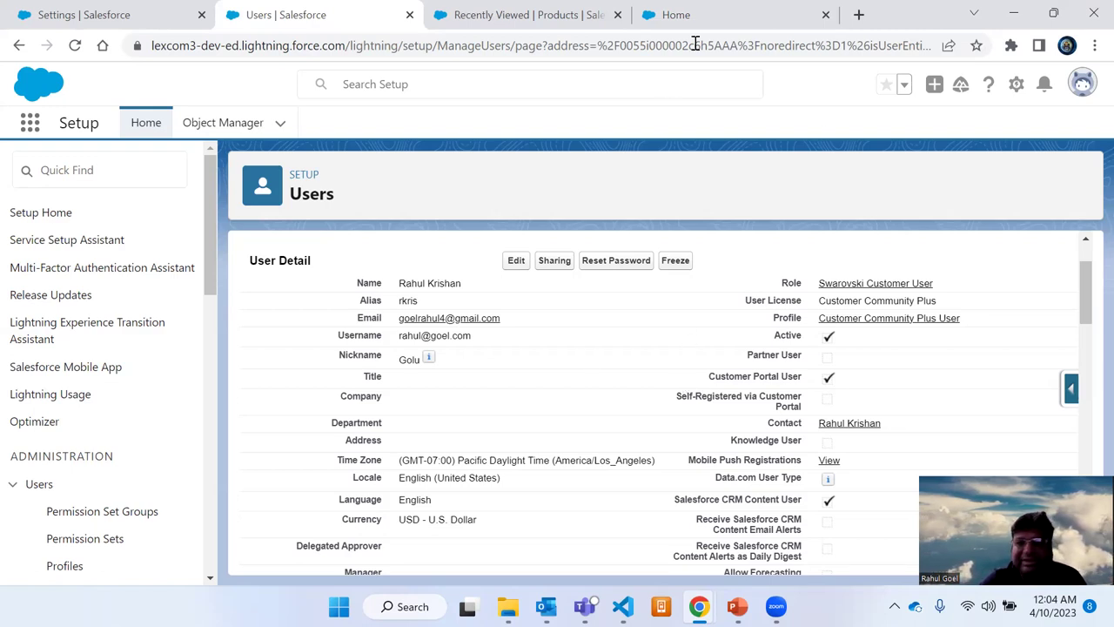
pyautogui.click(712, 15)
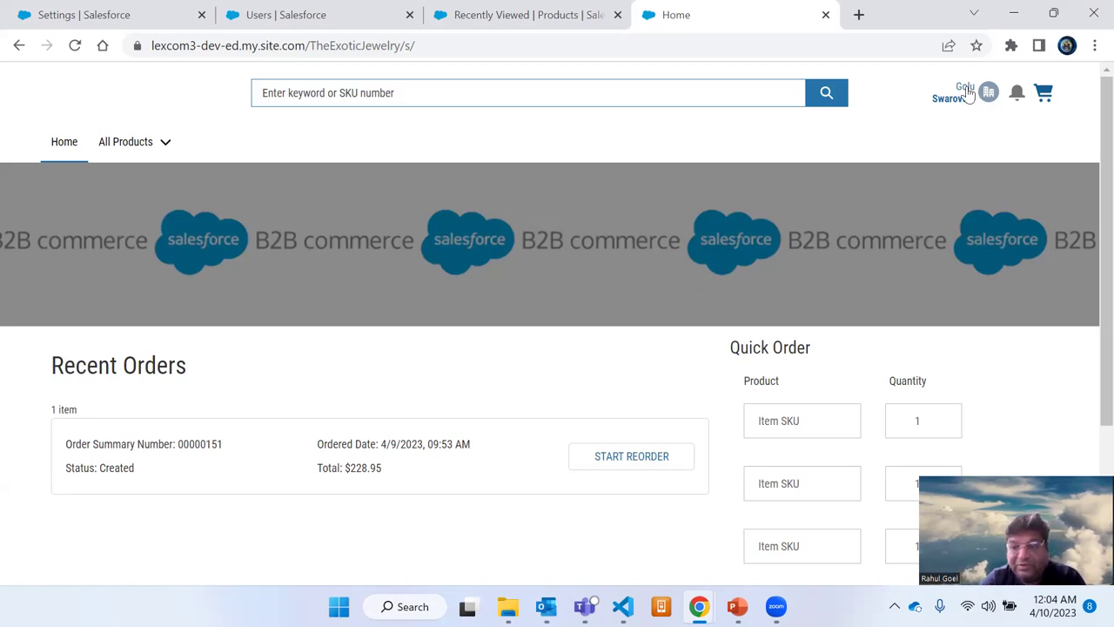
pyautogui.click(369, 8)
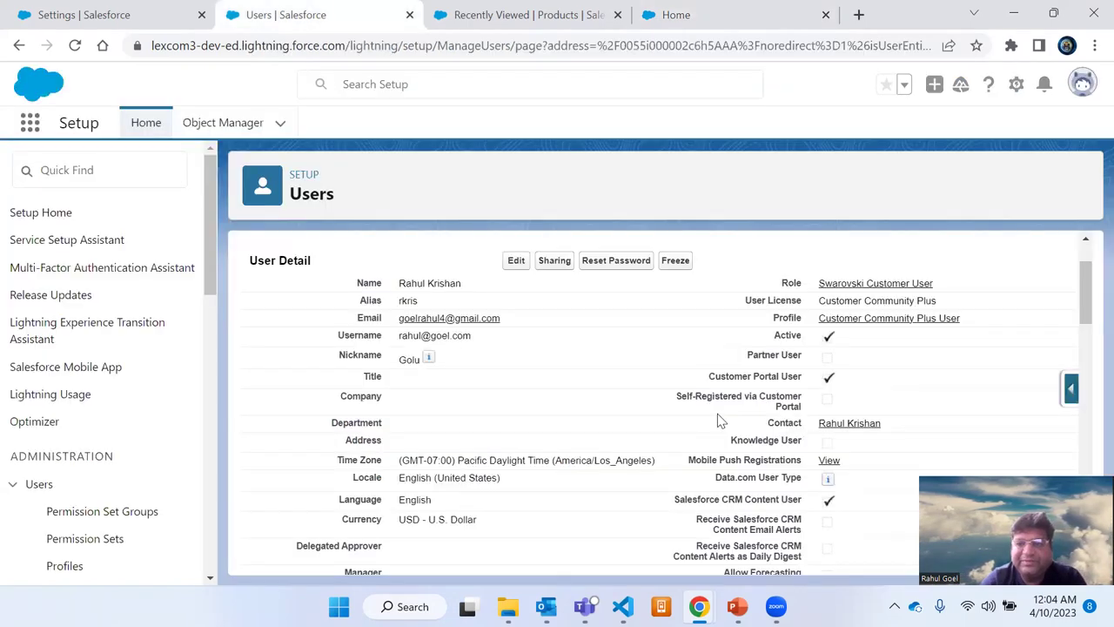
pyautogui.scroll(1, 713, 421)
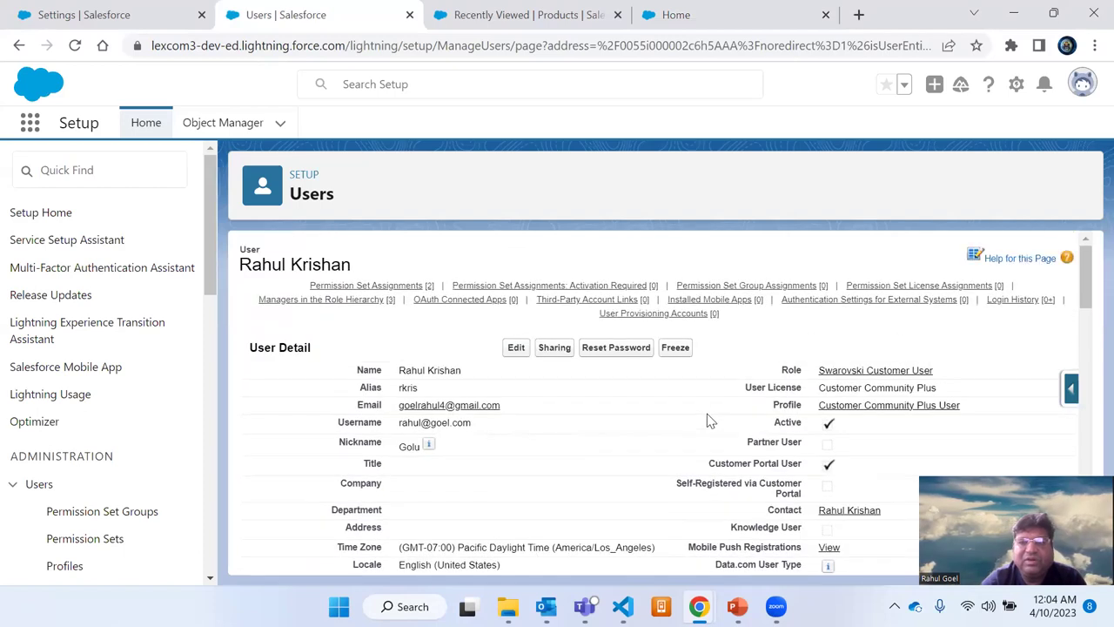
pyautogui.scroll(-1, 709, 421)
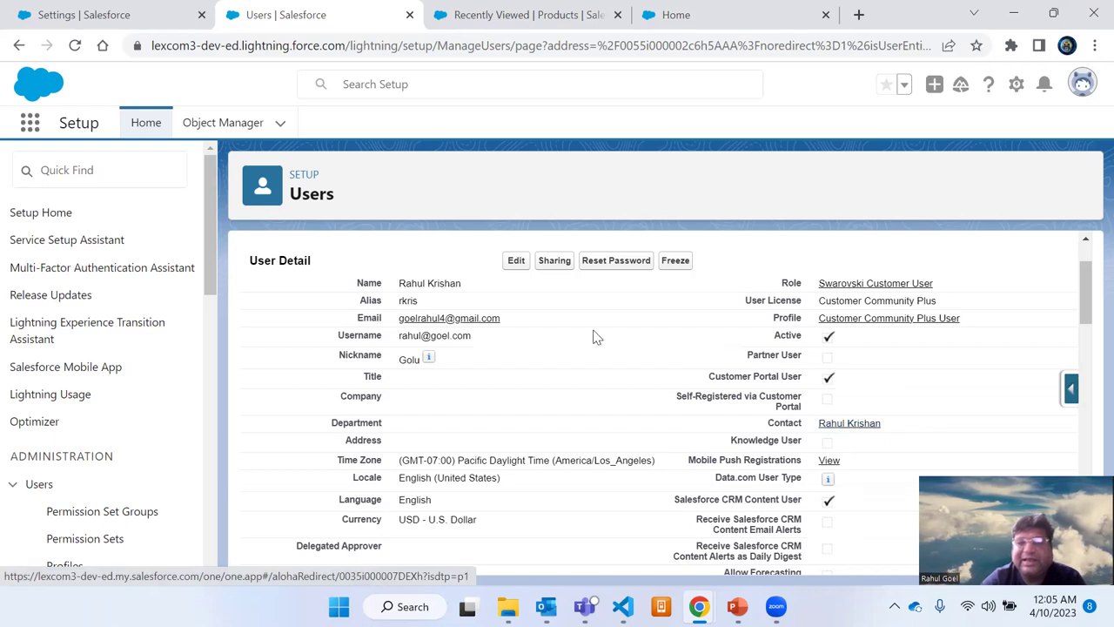
# Step: Check which user is logged in to Setup, and review the community user's Permission Set Assignments
pyautogui.click(1082, 84)
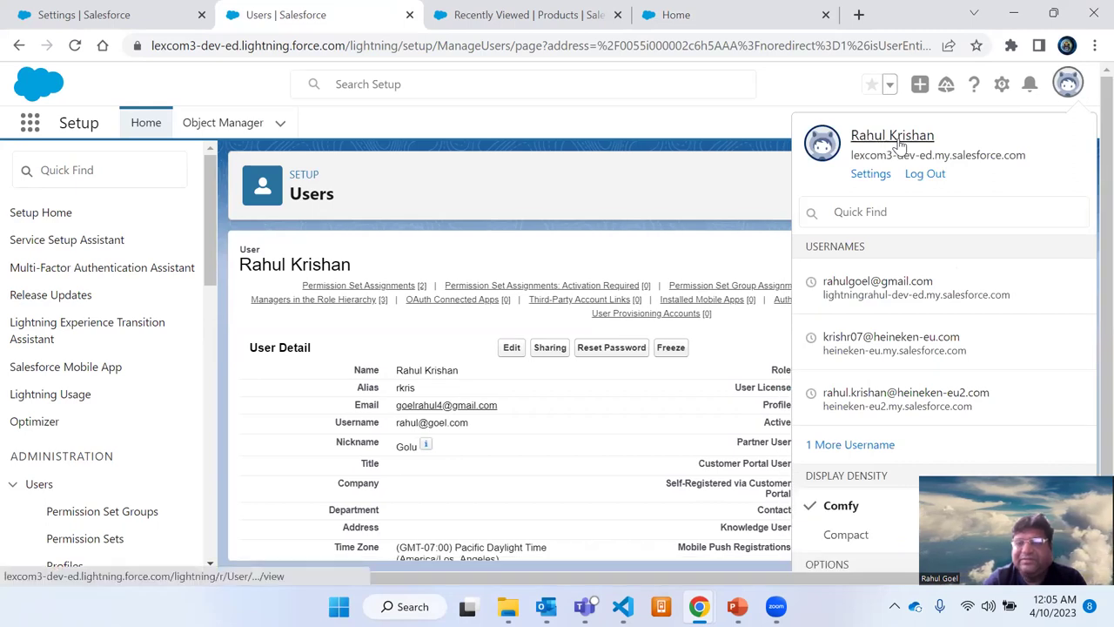
pyautogui.click(706, 132)
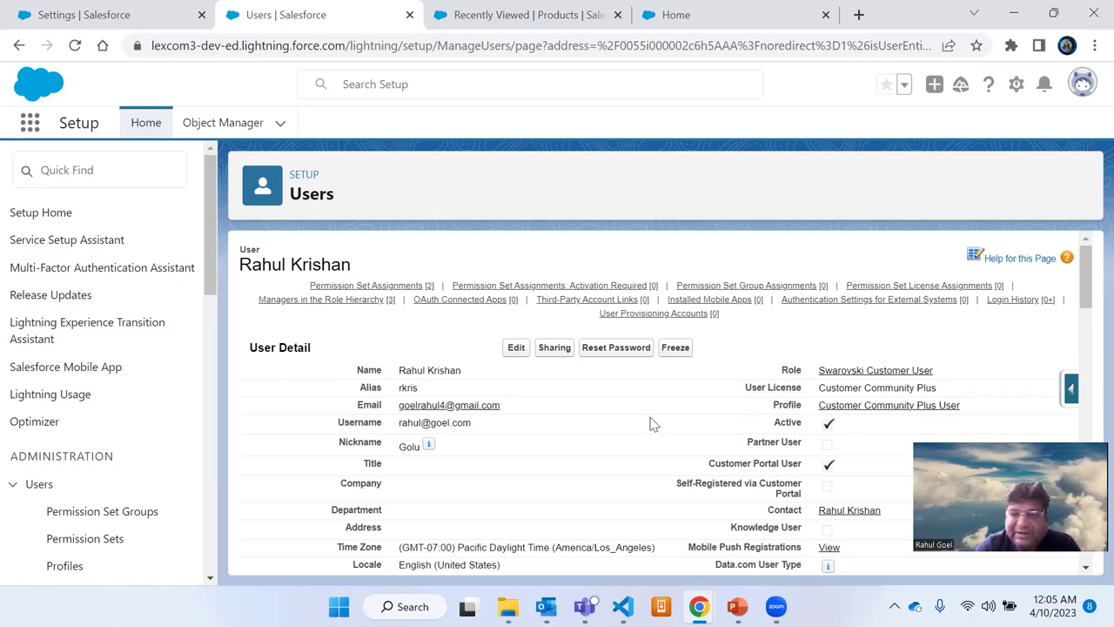
pyautogui.scroll(-10, 653, 424)
pyautogui.scroll(1, 645, 424)
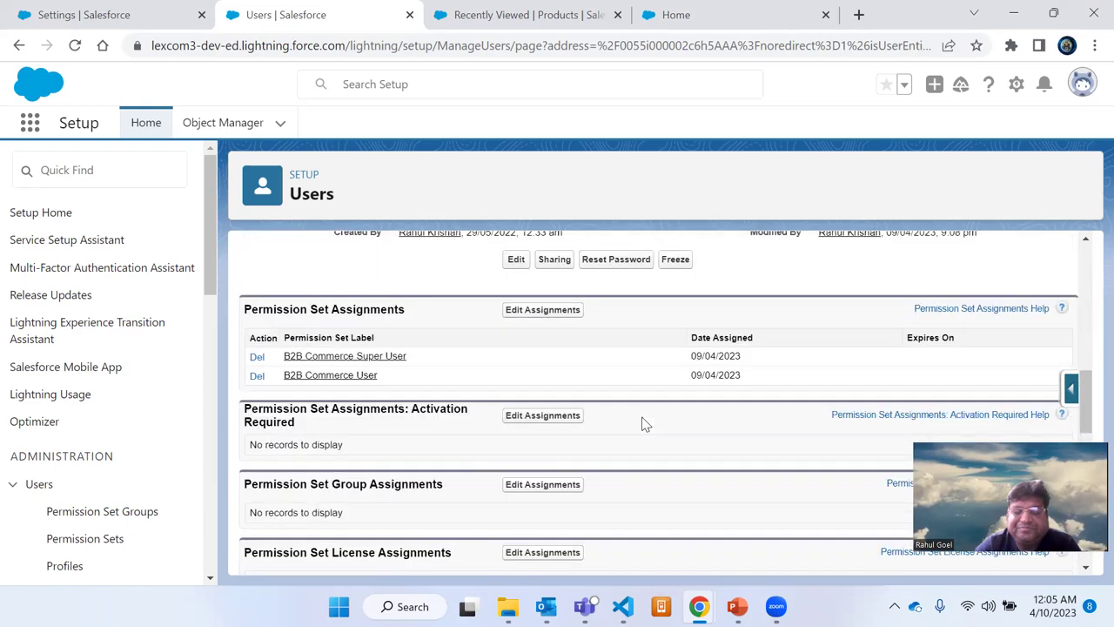
pyautogui.scroll(9, 645, 424)
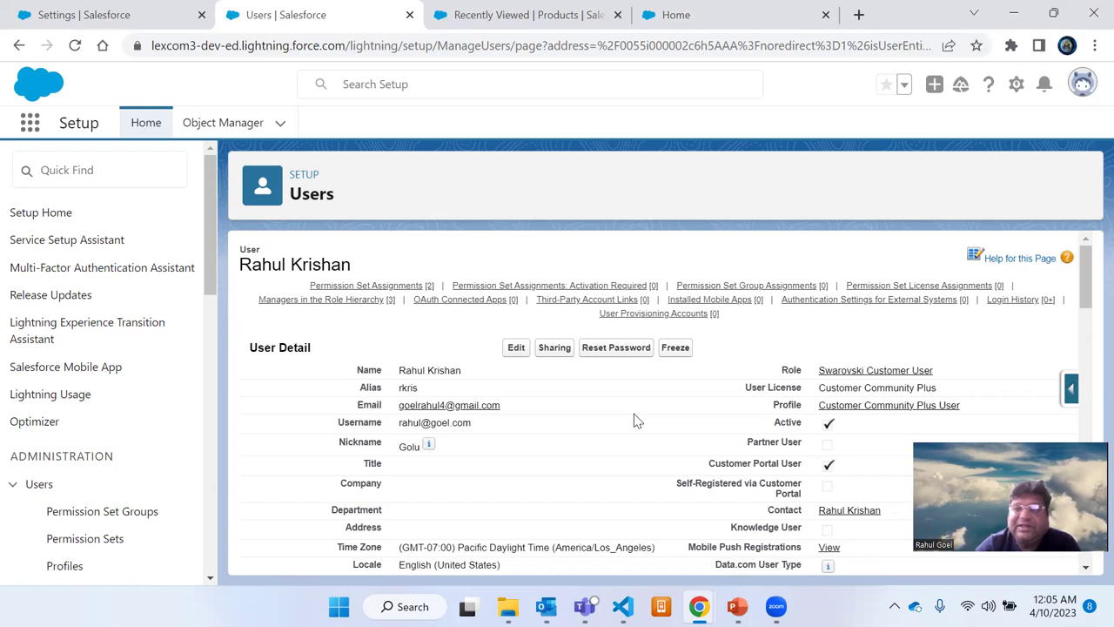
# Step: Review the storefront home page against the Users setup page and the Products list, ending on the storefront
pyautogui.click(707, 7)
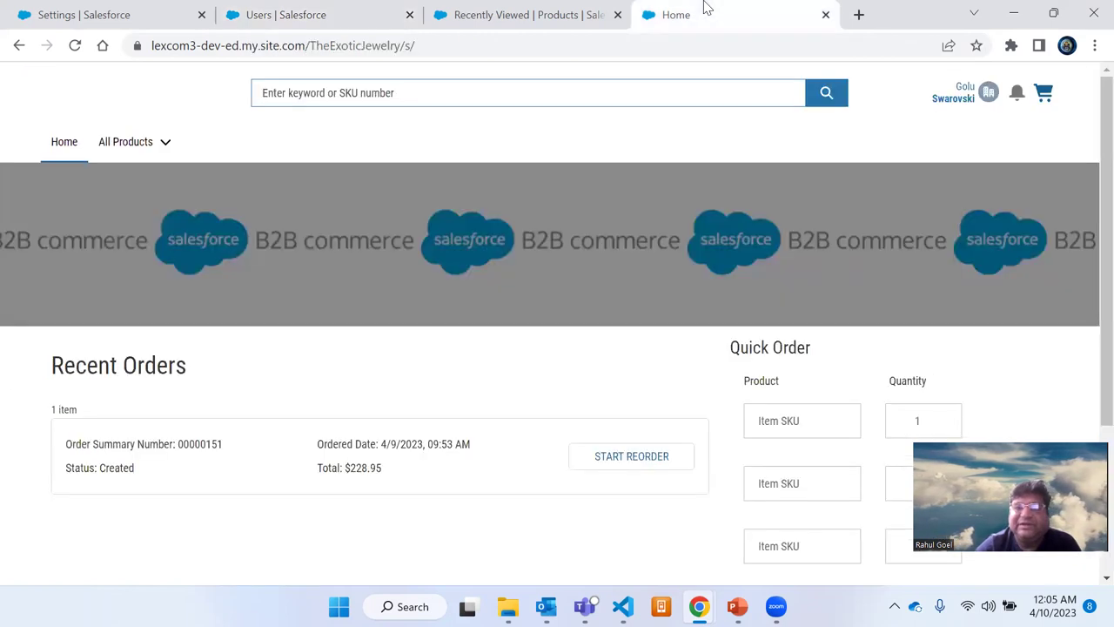
pyautogui.click(329, 9)
pyautogui.click(671, 7)
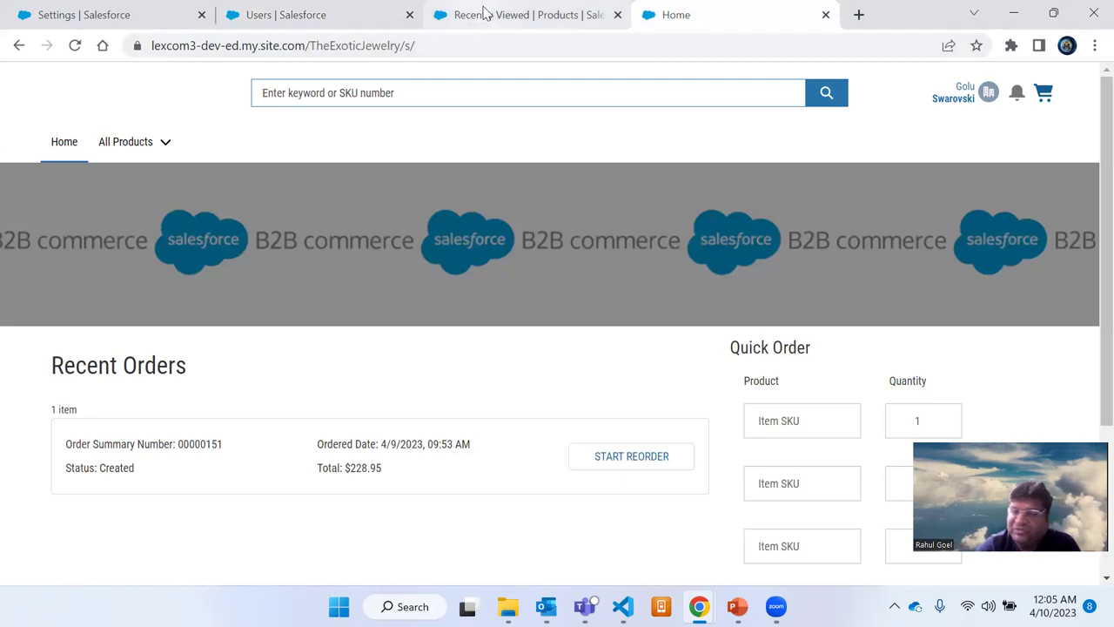
pyautogui.click(525, 21)
pyautogui.click(284, 9)
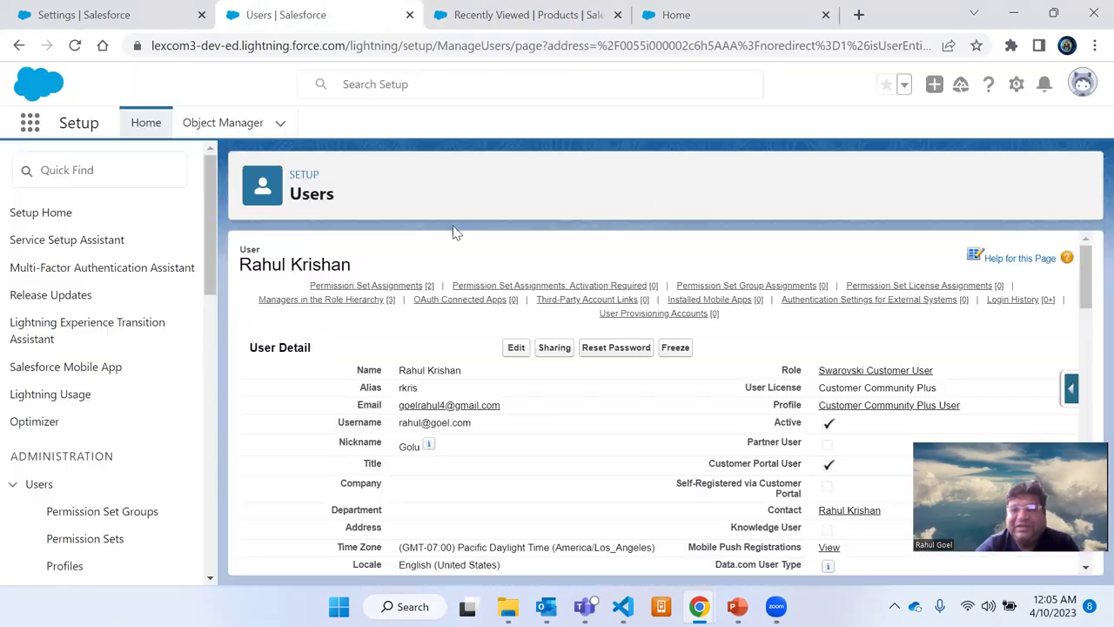
pyautogui.click(697, 10)
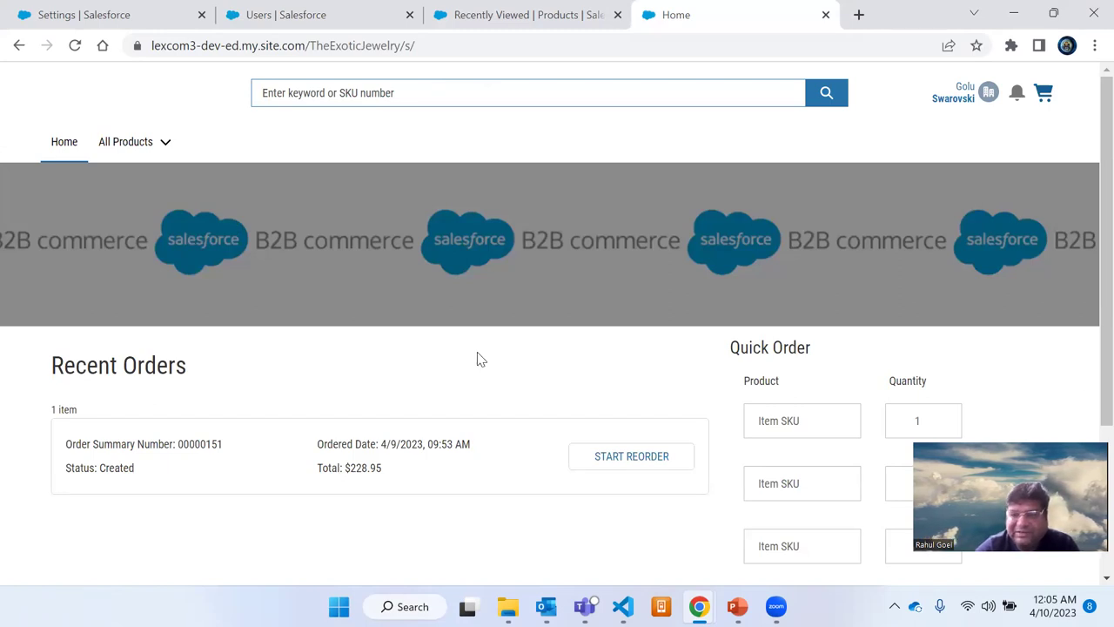
# Step: Open the All category under All Products in the Exotic Jewelry storefront
pyautogui.click(148, 150)
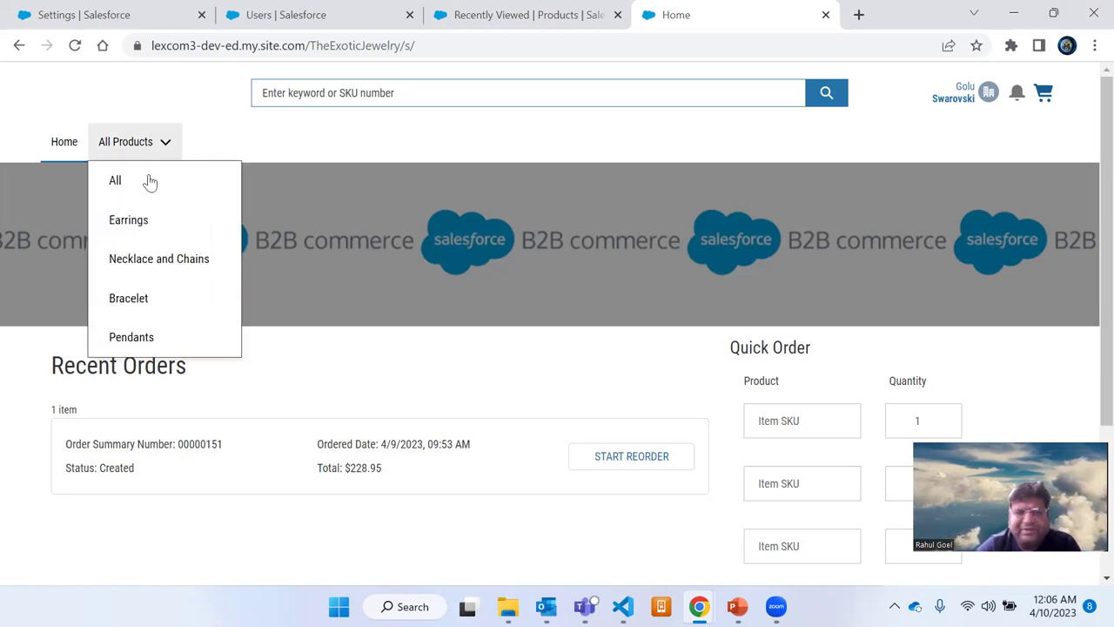
pyautogui.click(155, 183)
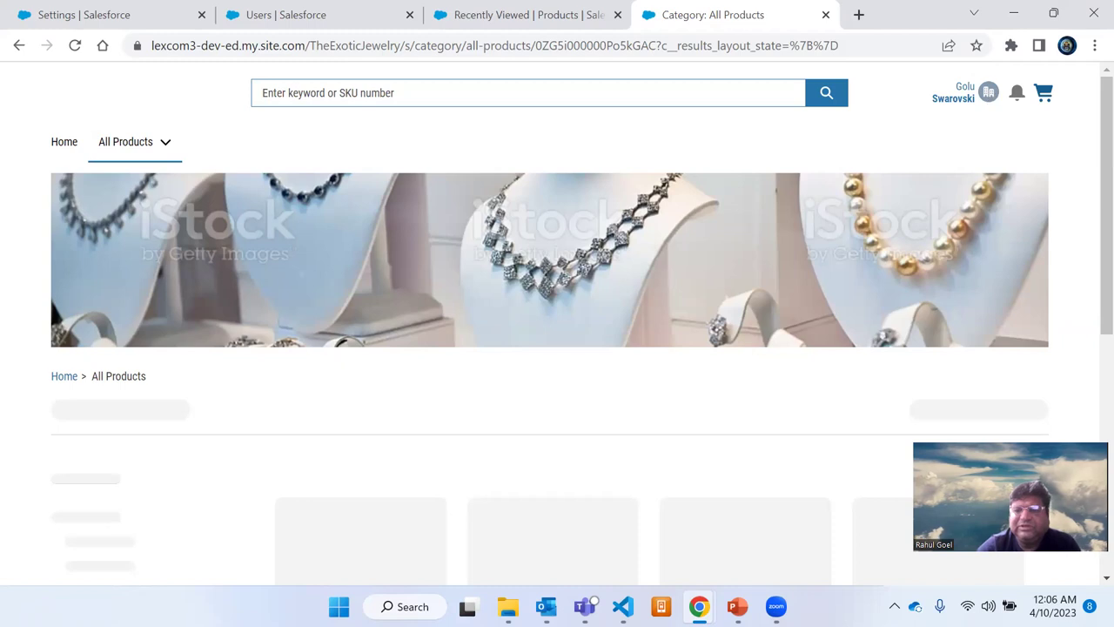
pyautogui.moveTo(909, 329); pyautogui.dragTo(984, 158)
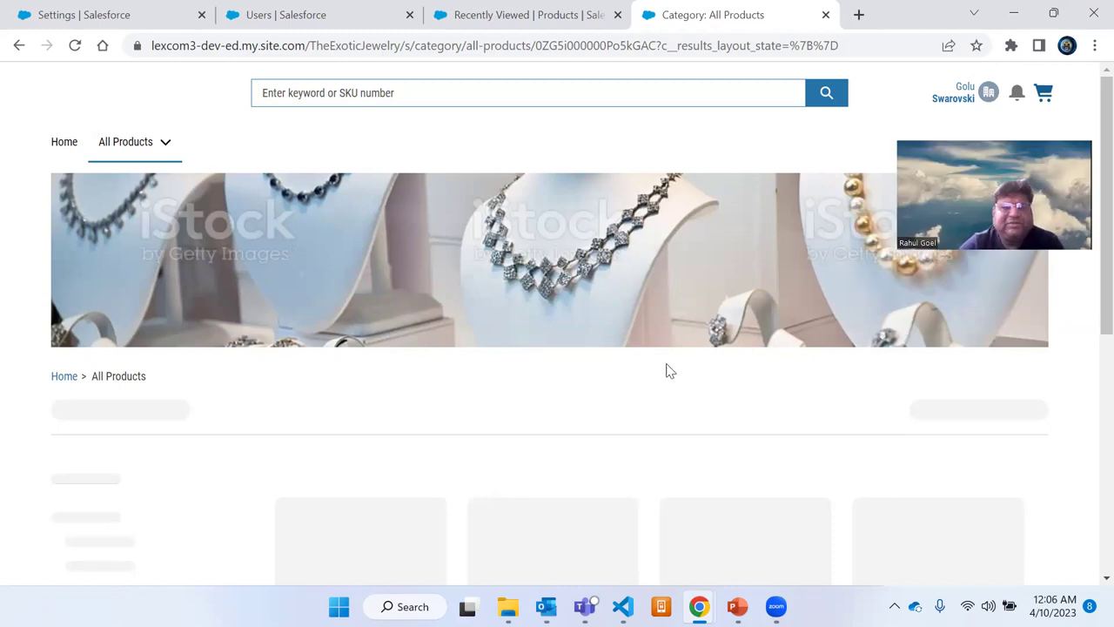
# Step: Examine the products and prices across the whole All Products category page
pyautogui.scroll(-1, 464, 165)
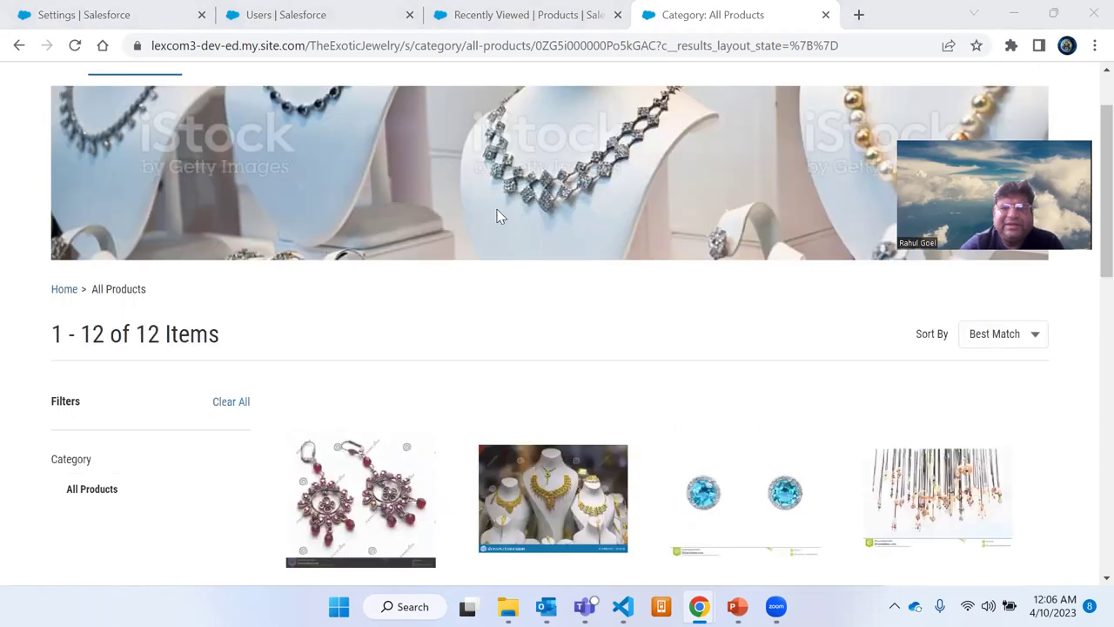
pyautogui.scroll(1, 498, 216)
pyautogui.scroll(-2, 523, 280)
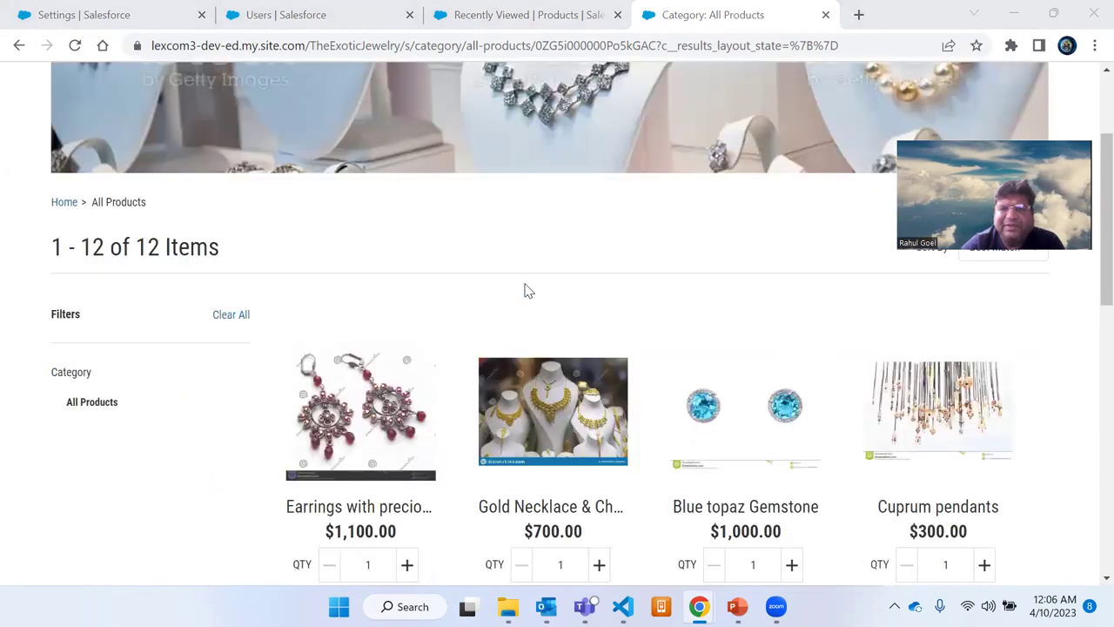
pyautogui.scroll(2, 523, 218)
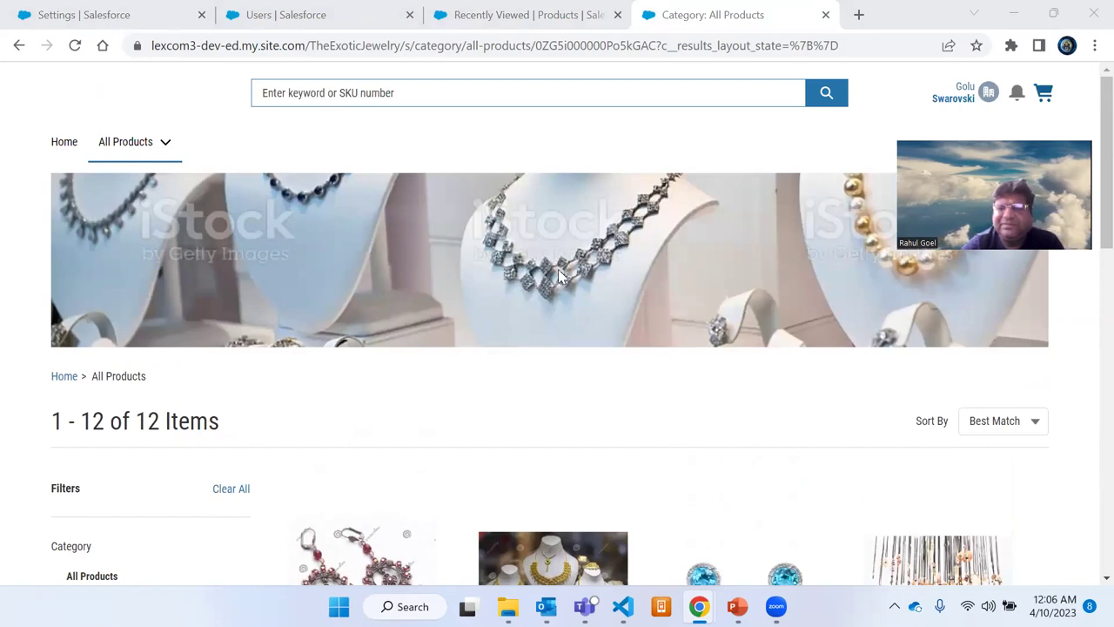
pyautogui.scroll(-2, 561, 275)
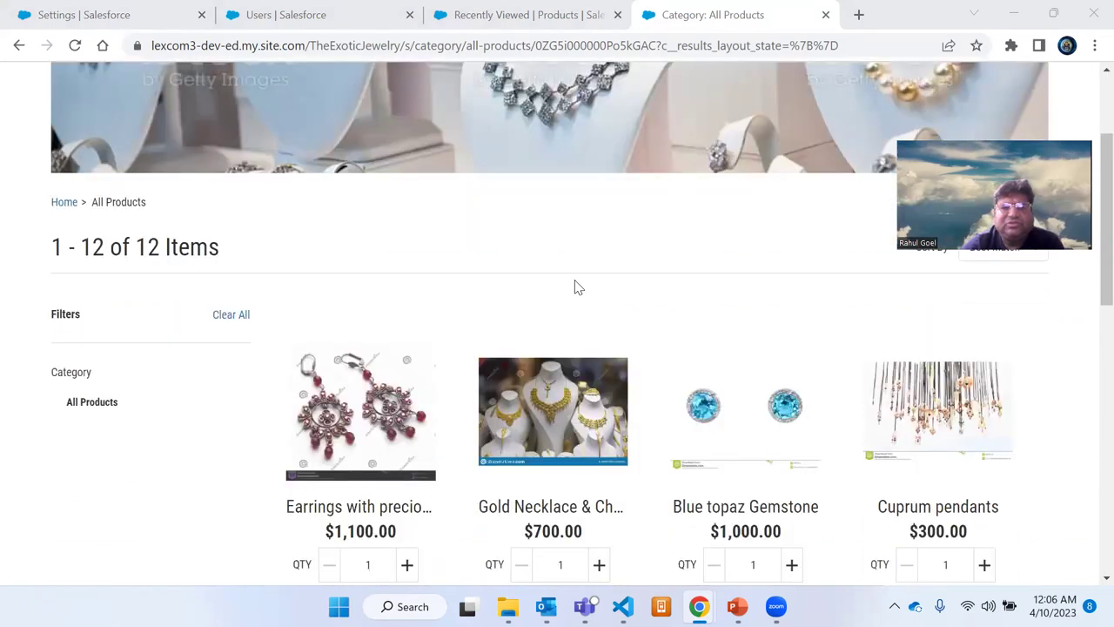
pyautogui.scroll(-1, 575, 287)
pyautogui.scroll(-2, 675, 396)
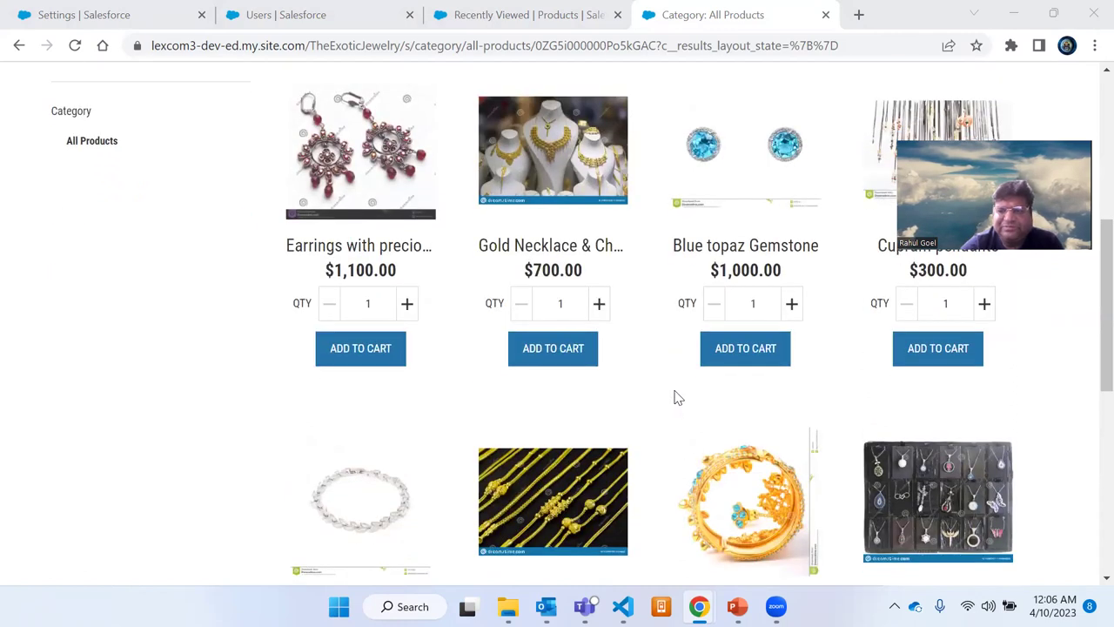
pyautogui.scroll(-4, 688, 401)
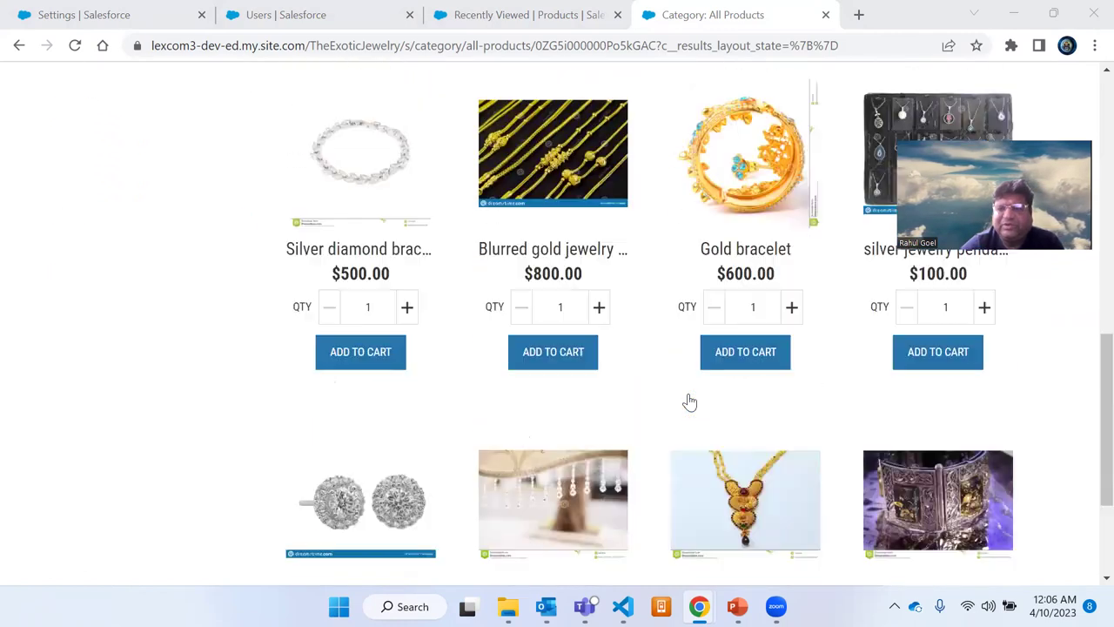
pyautogui.scroll(-2, 687, 401)
pyautogui.scroll(3, 682, 415)
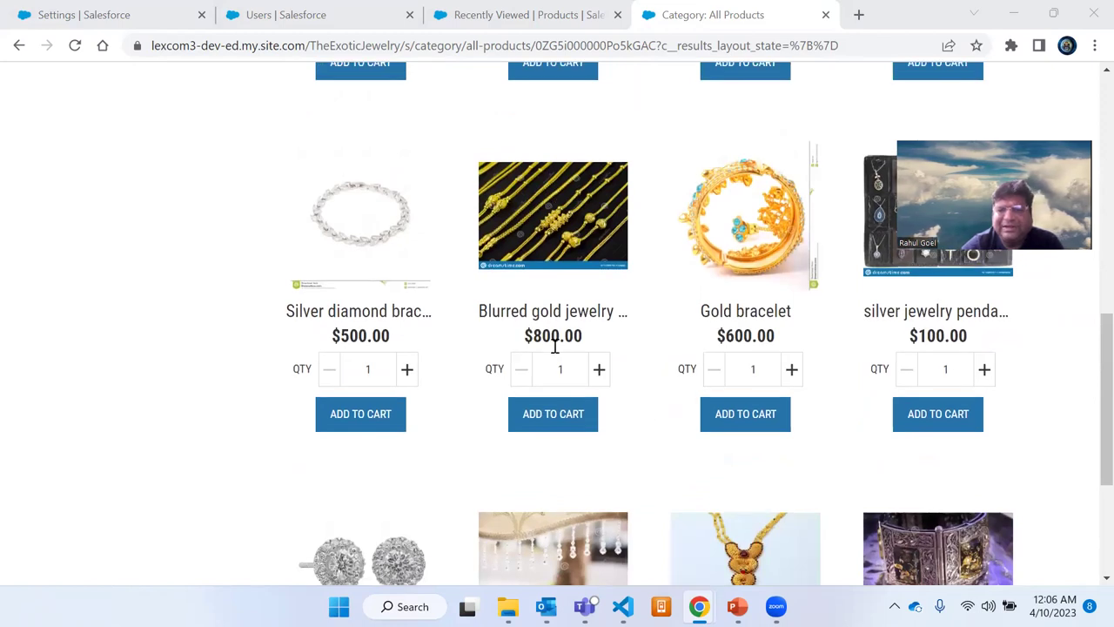
pyautogui.scroll(3, 630, 416)
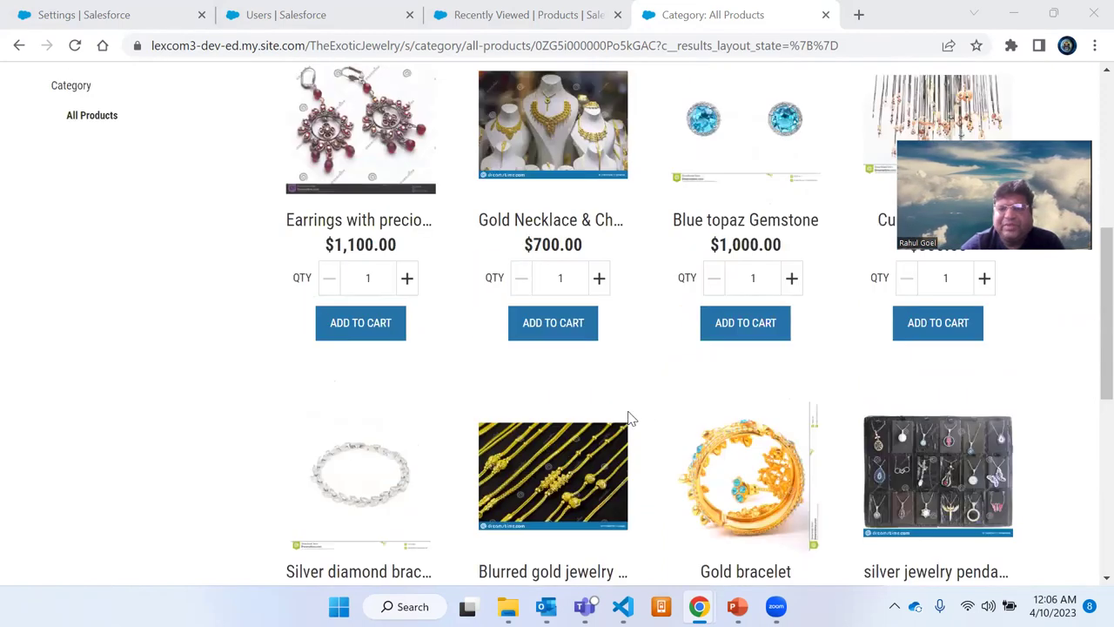
pyautogui.scroll(5, 630, 416)
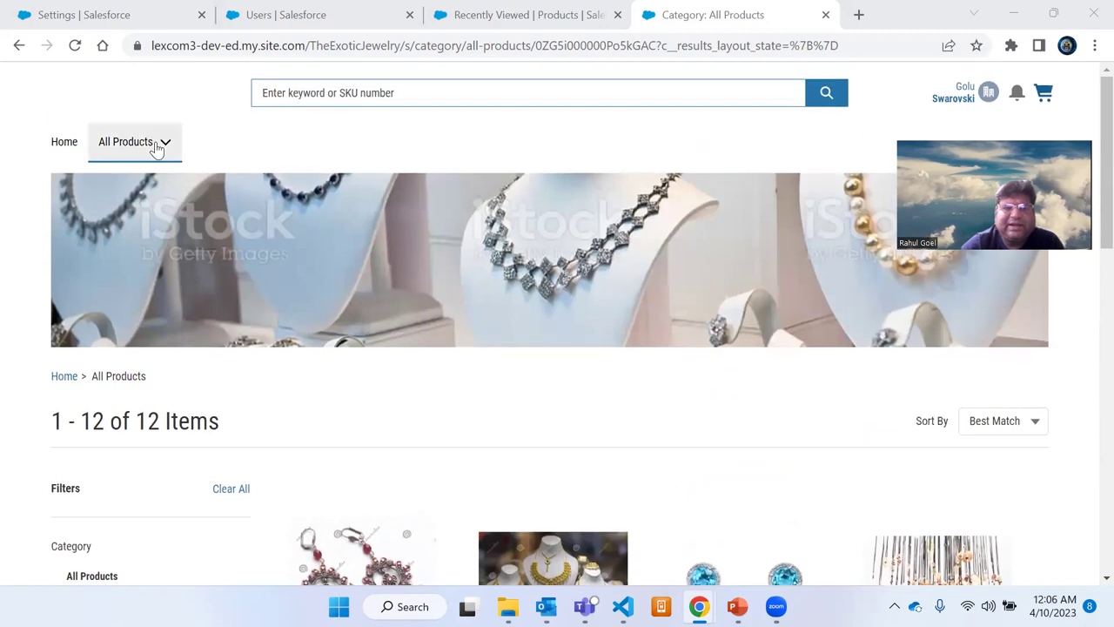
# Step: Open the Earrings category in the storefront and look over its products and prices
pyautogui.click(156, 150)
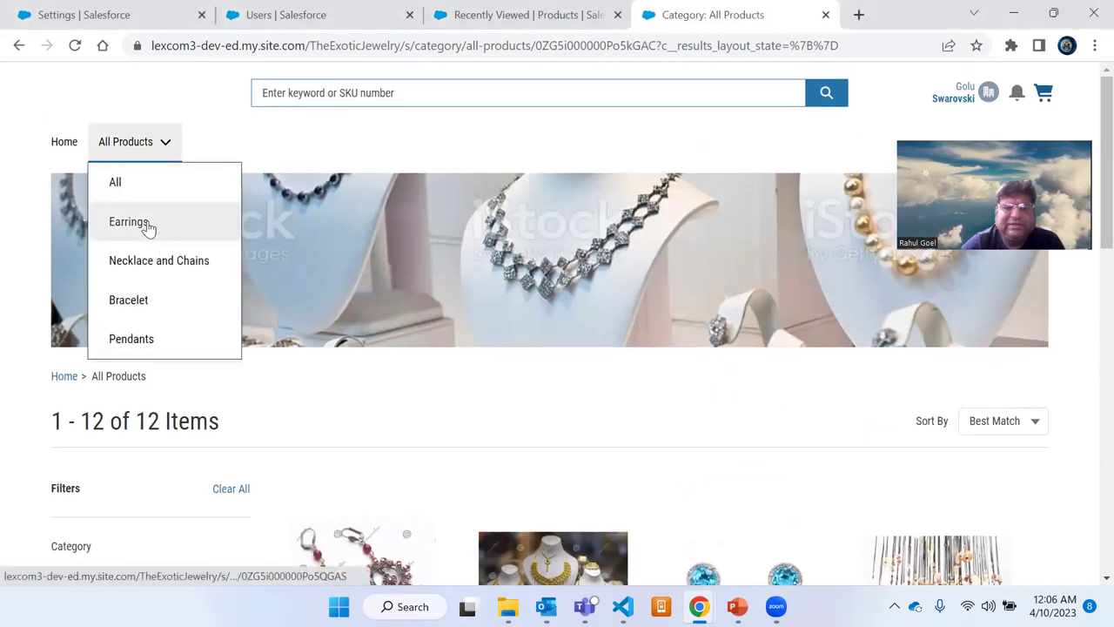
pyautogui.click(146, 229)
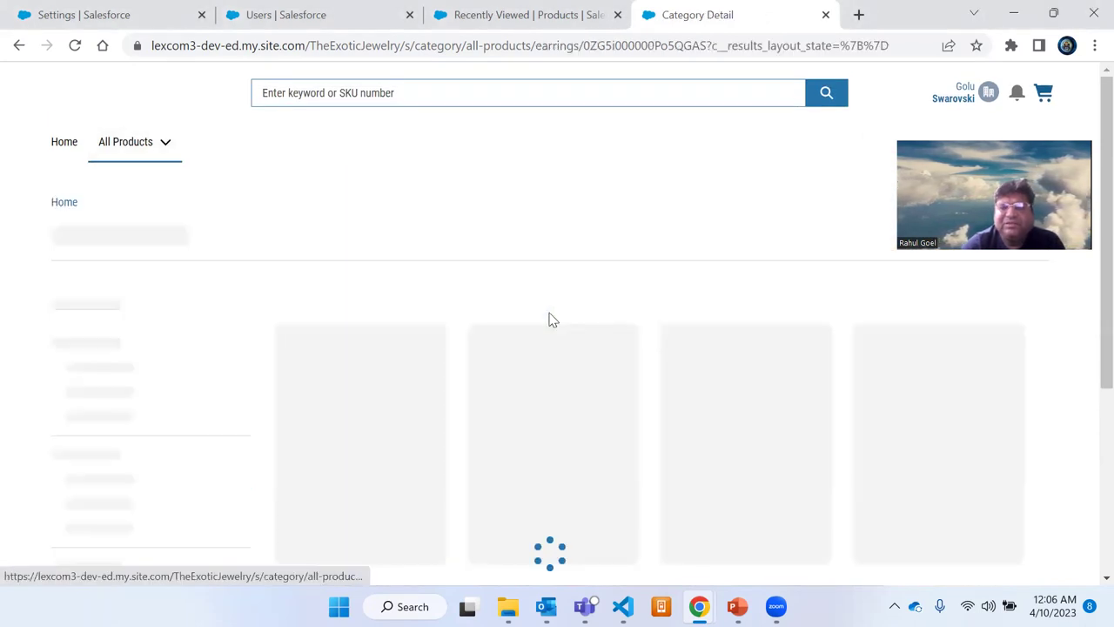
pyautogui.scroll(-1, 540, 320)
pyautogui.scroll(-1, 522, 340)
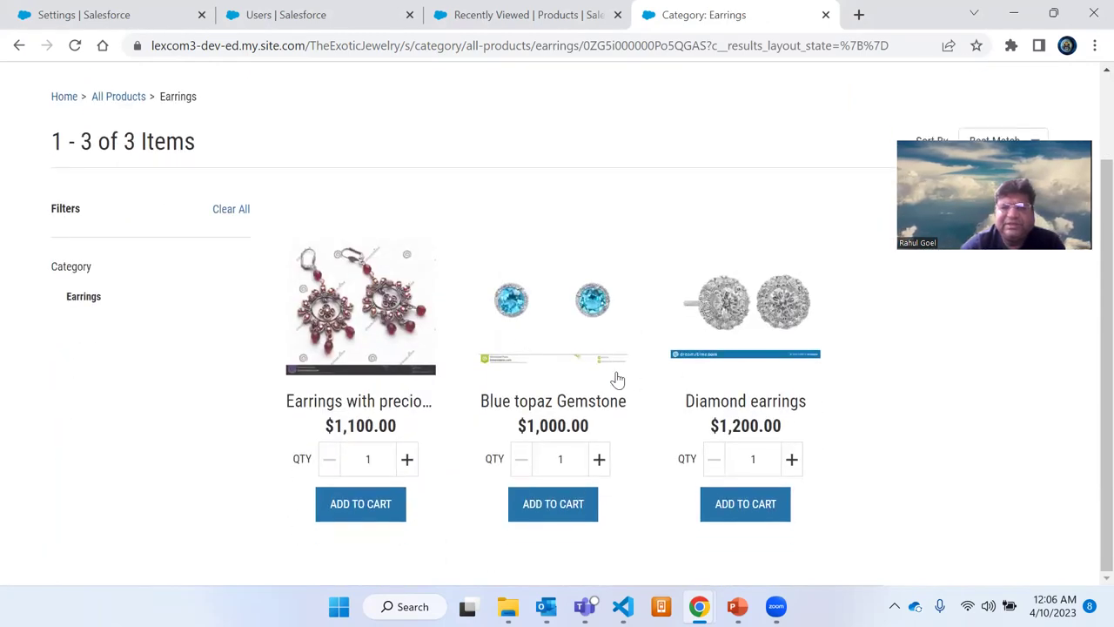
pyautogui.scroll(2, 616, 379)
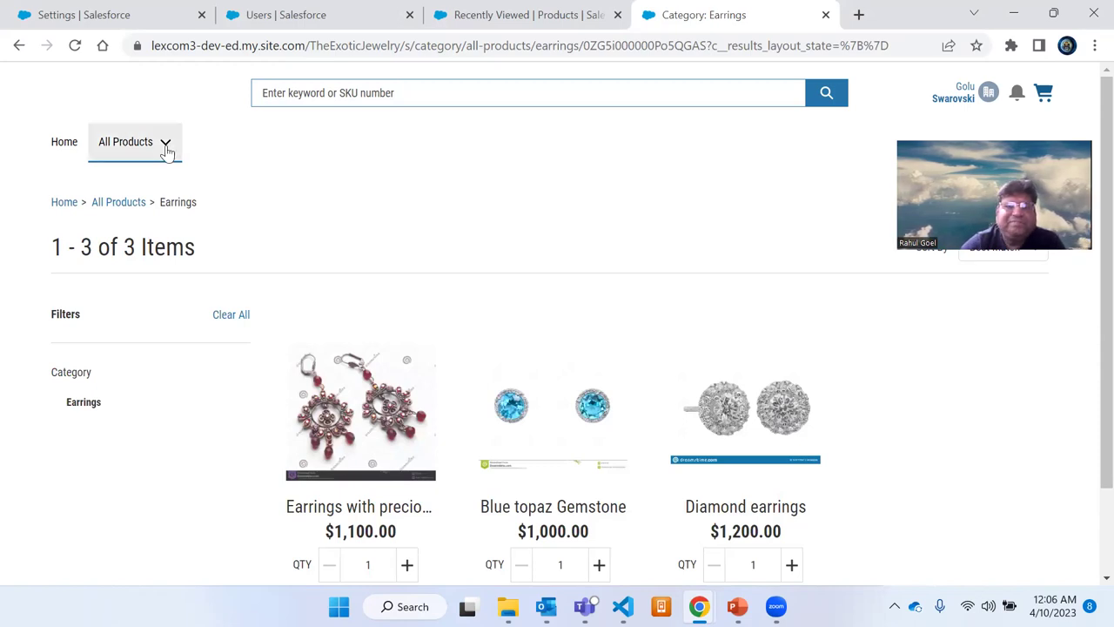
# Step: Open the Necklace and Chains category in the storefront and look over its products and prices
pyautogui.click(130, 143)
pyautogui.click(135, 264)
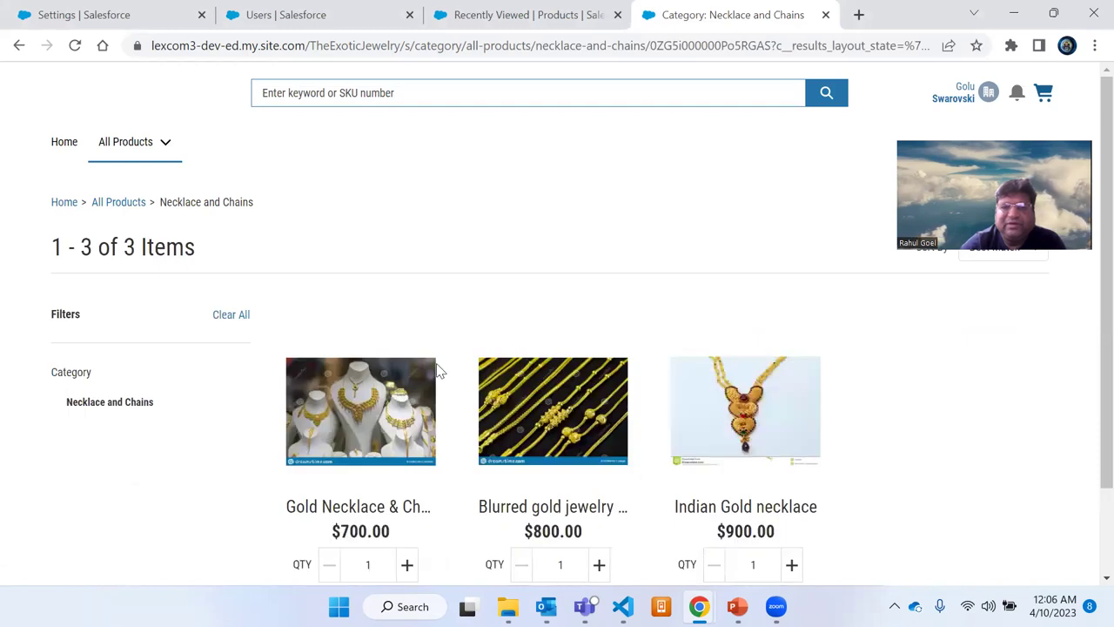
pyautogui.scroll(-1, 548, 366)
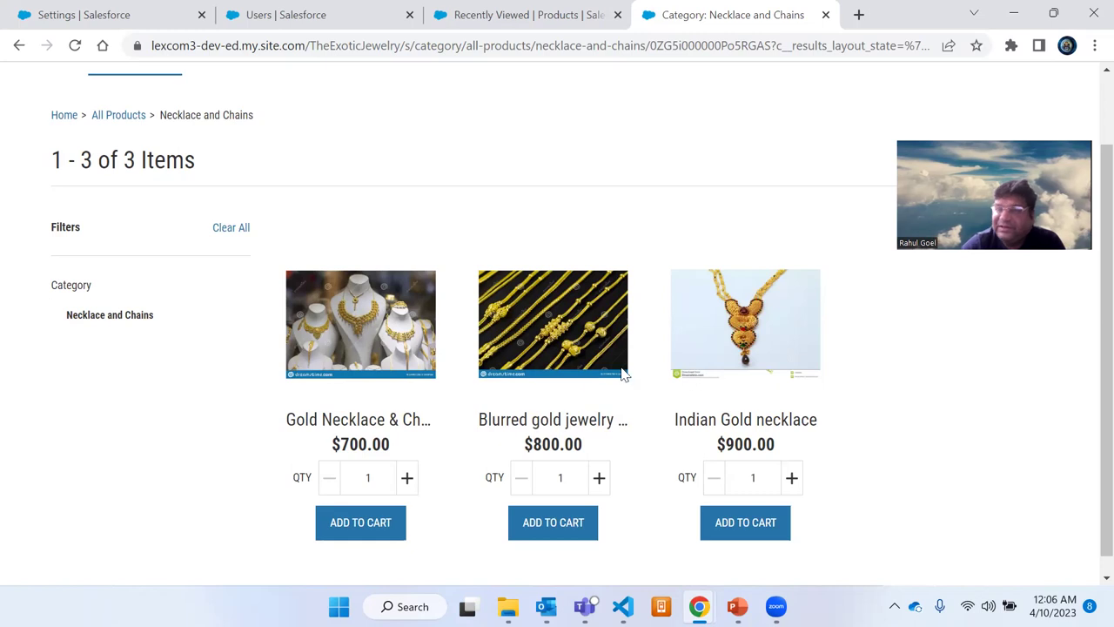
# Step: Open the Bracelet category in the storefront and look over its products and prices
pyautogui.scroll(1, 572, 374)
pyautogui.click(170, 148)
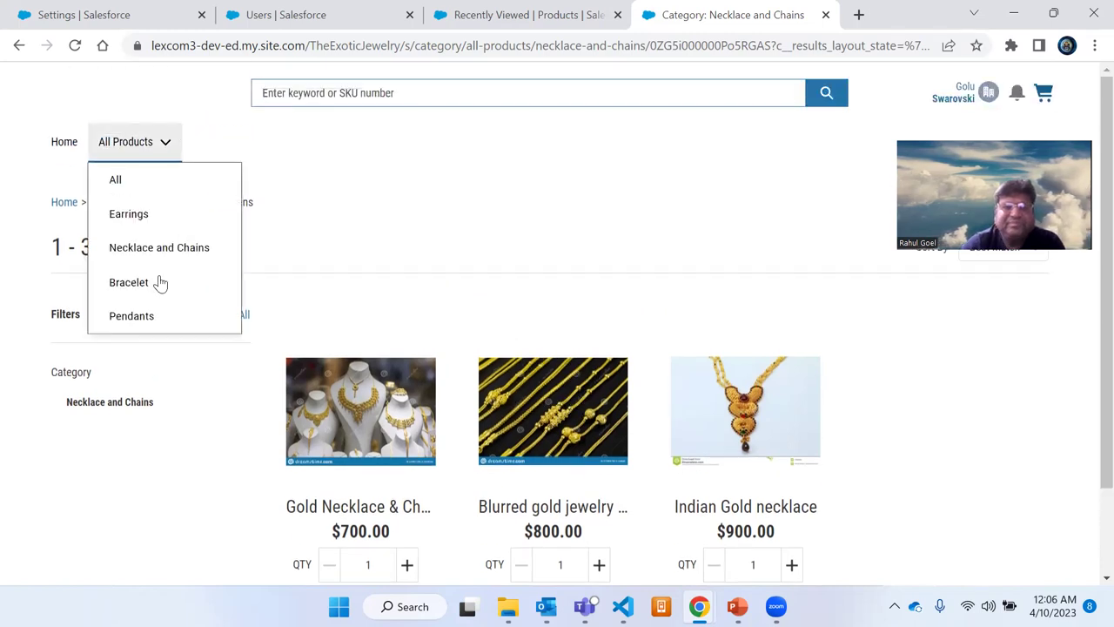
pyautogui.click(154, 300)
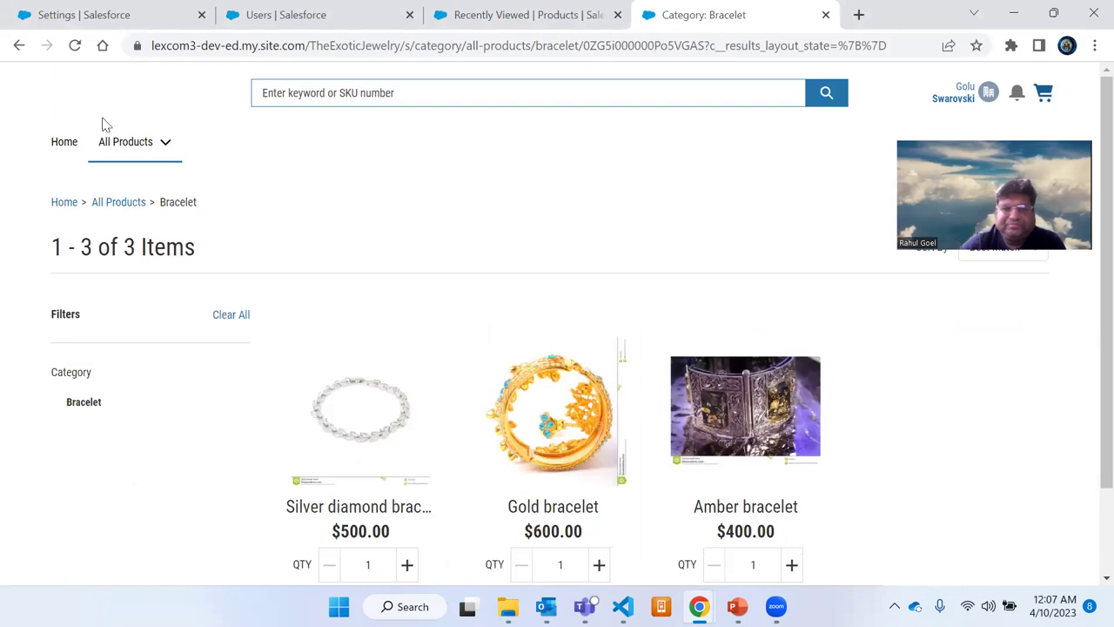
# Step: Open the Pendants category in the storefront and look over its products and prices
pyautogui.click(165, 159)
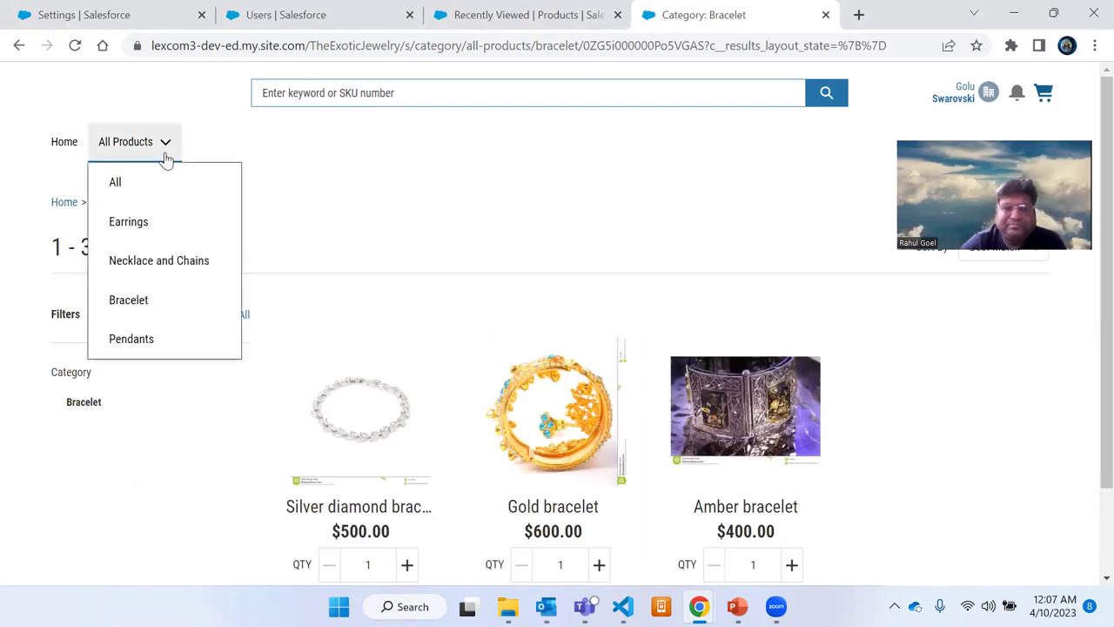
pyautogui.click(129, 347)
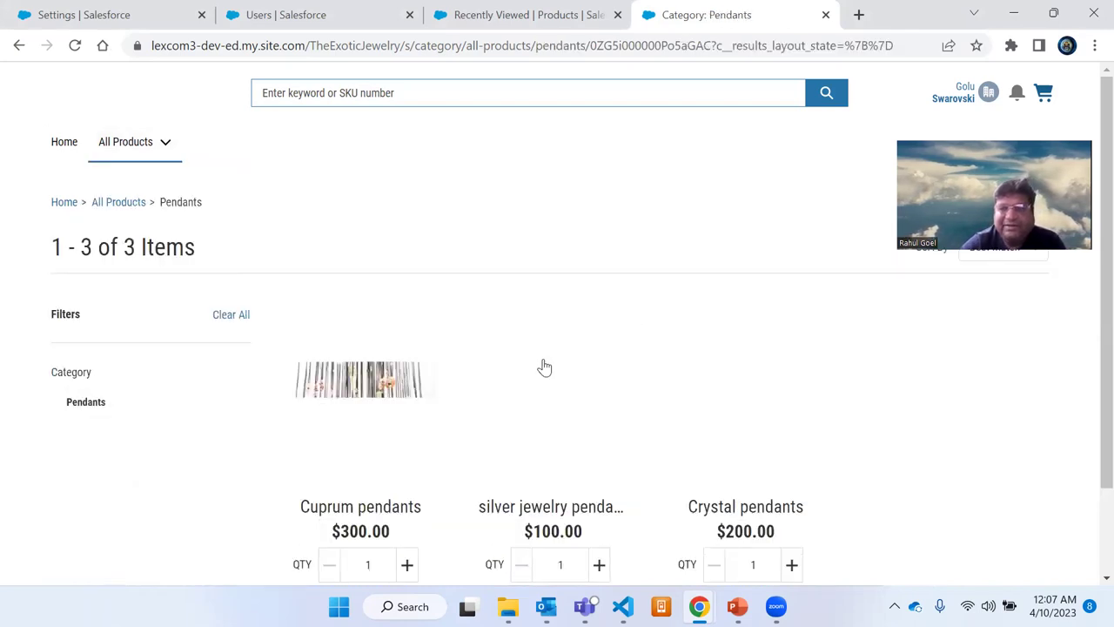
pyautogui.scroll(-2, 606, 304)
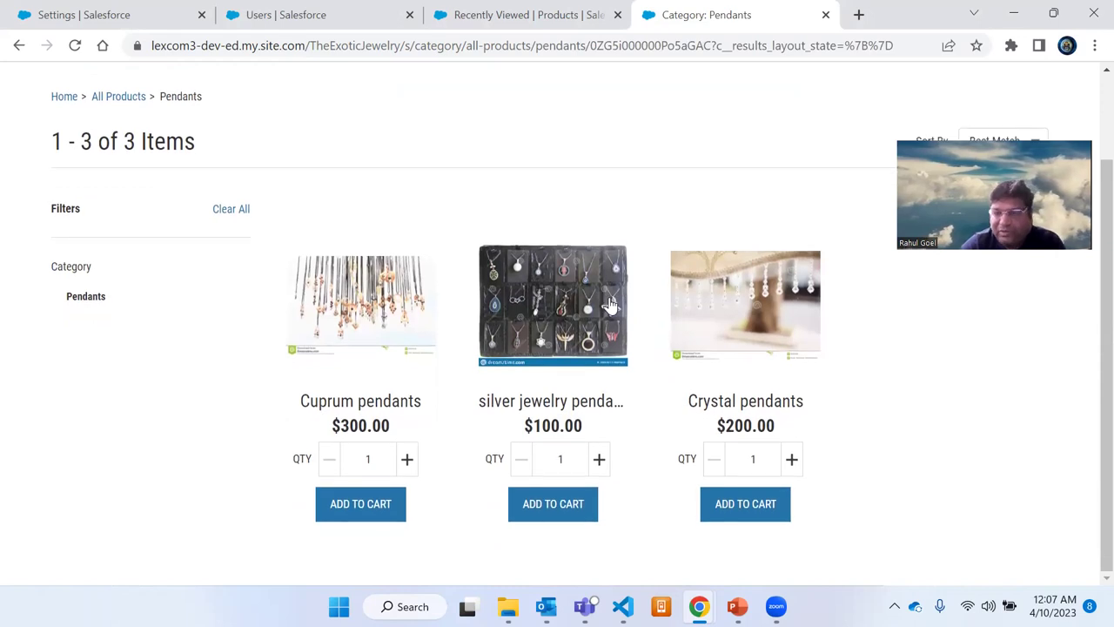
pyautogui.scroll(2, 614, 301)
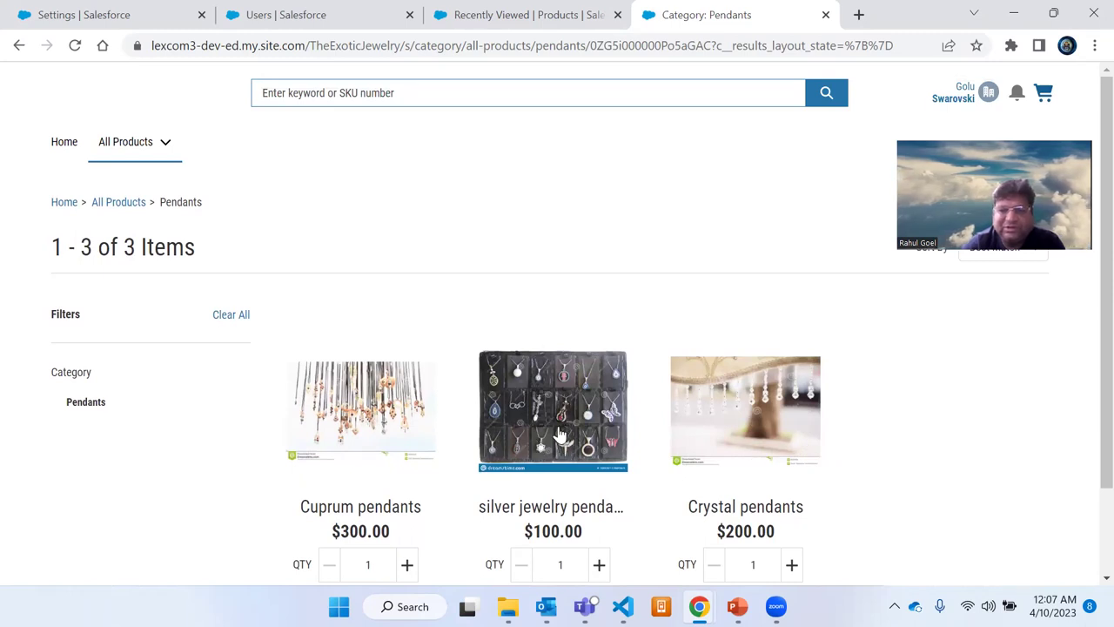
pyautogui.scroll(-1, 562, 435)
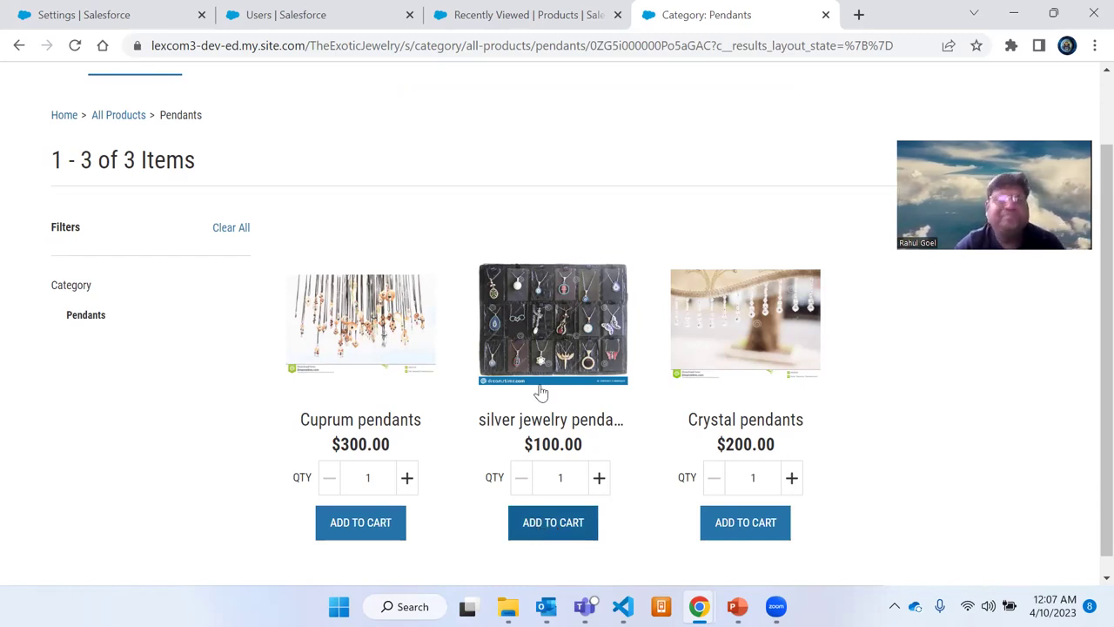
# Step: Open the silver jewelry pendants product page and look over its name and price
pyautogui.click(551, 326)
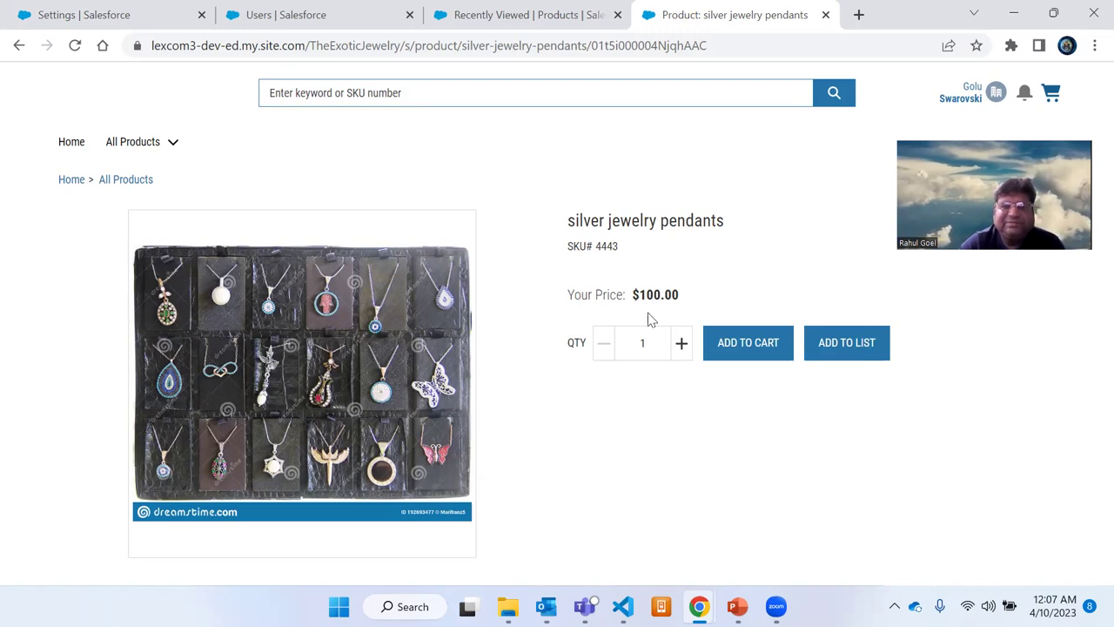
pyautogui.moveTo(570, 220); pyautogui.dragTo(669, 223)
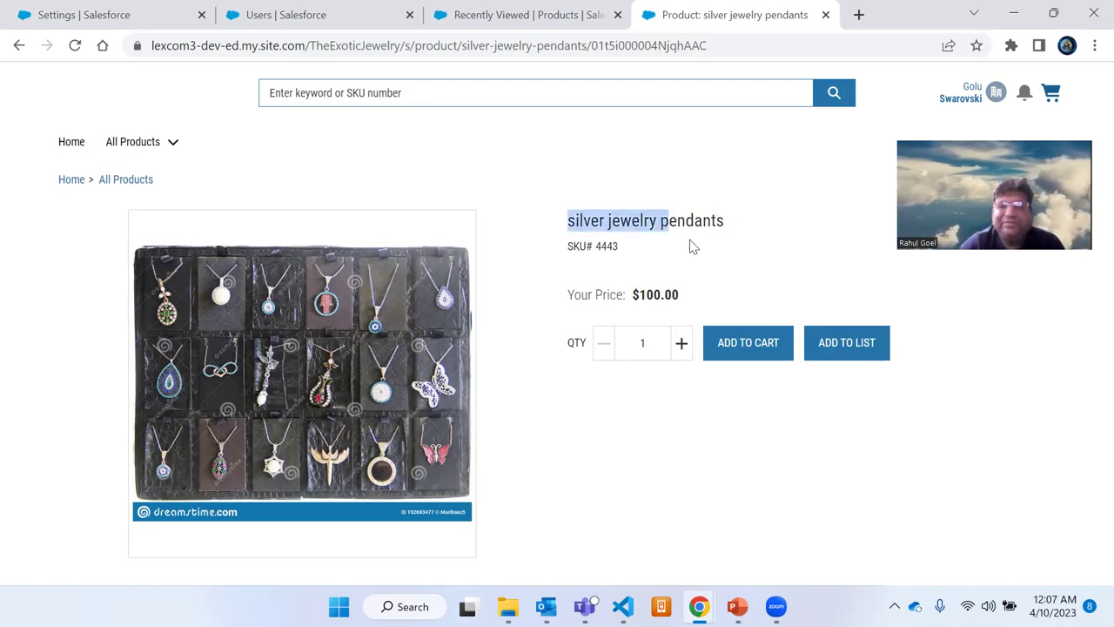
pyautogui.tripleClick(646, 225)
pyautogui.click(699, 274)
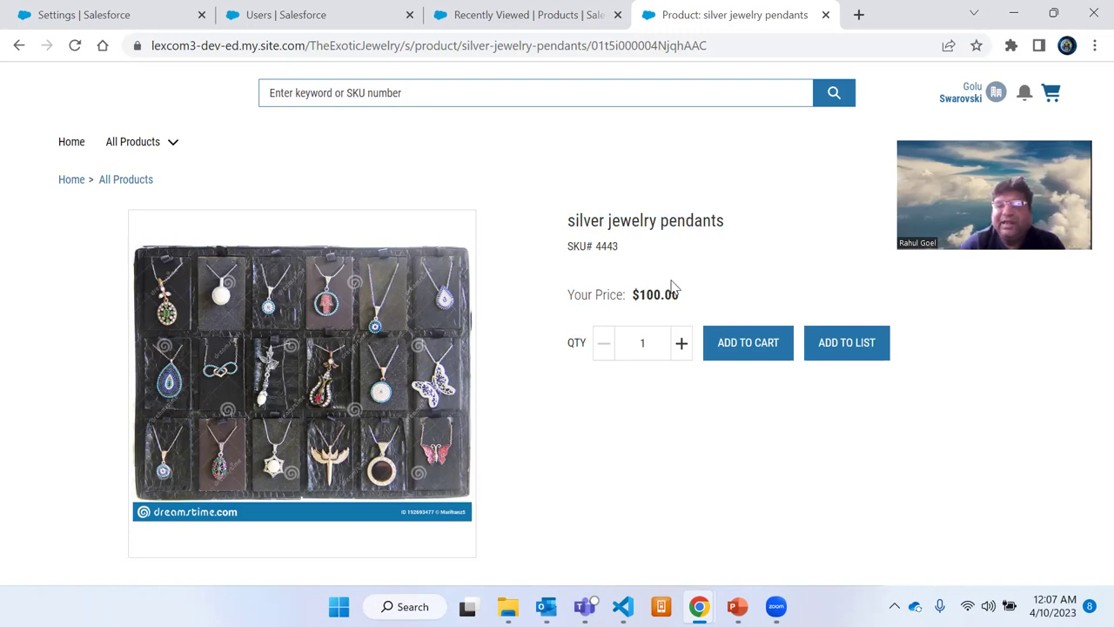
# Step: Add one unit of silver jewelry pendants to the cart and view the cart
pyautogui.click(682, 344)
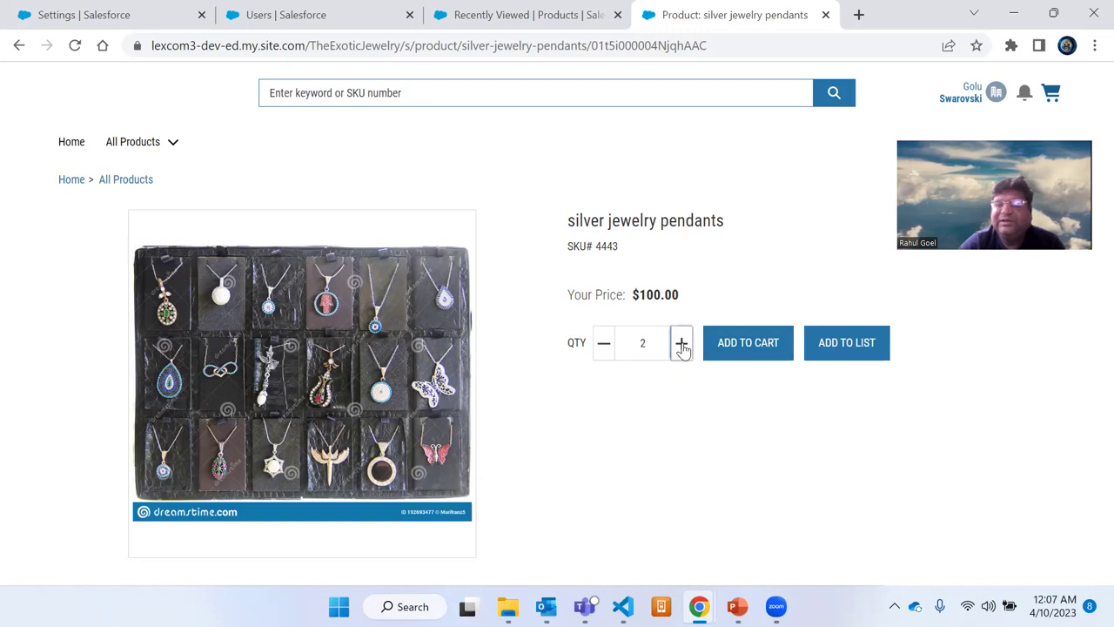
pyautogui.click(601, 347)
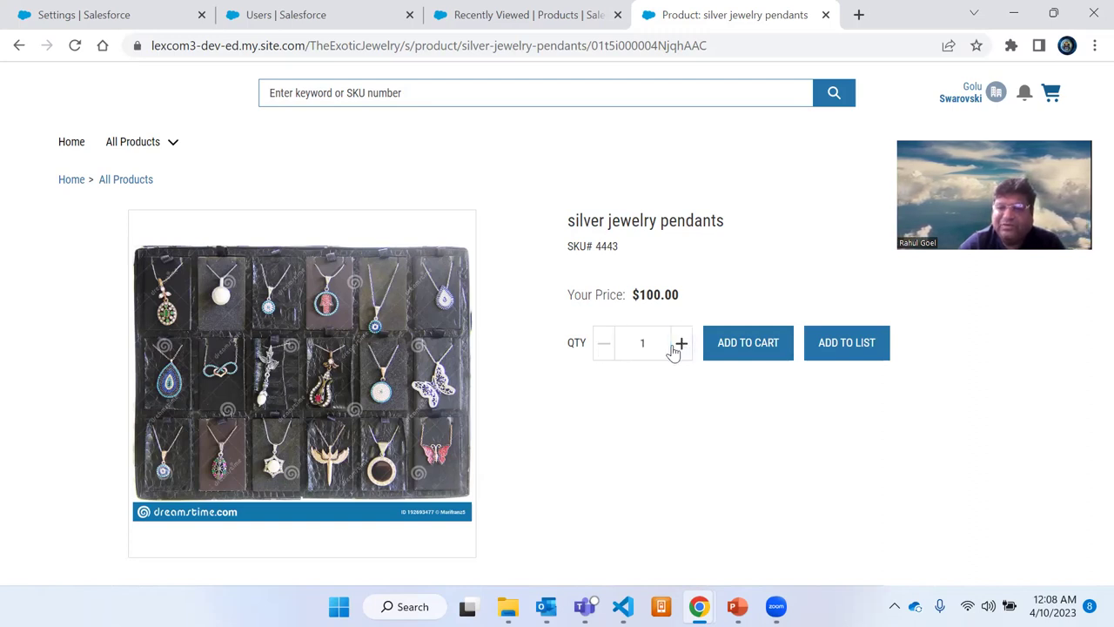
pyautogui.click(746, 346)
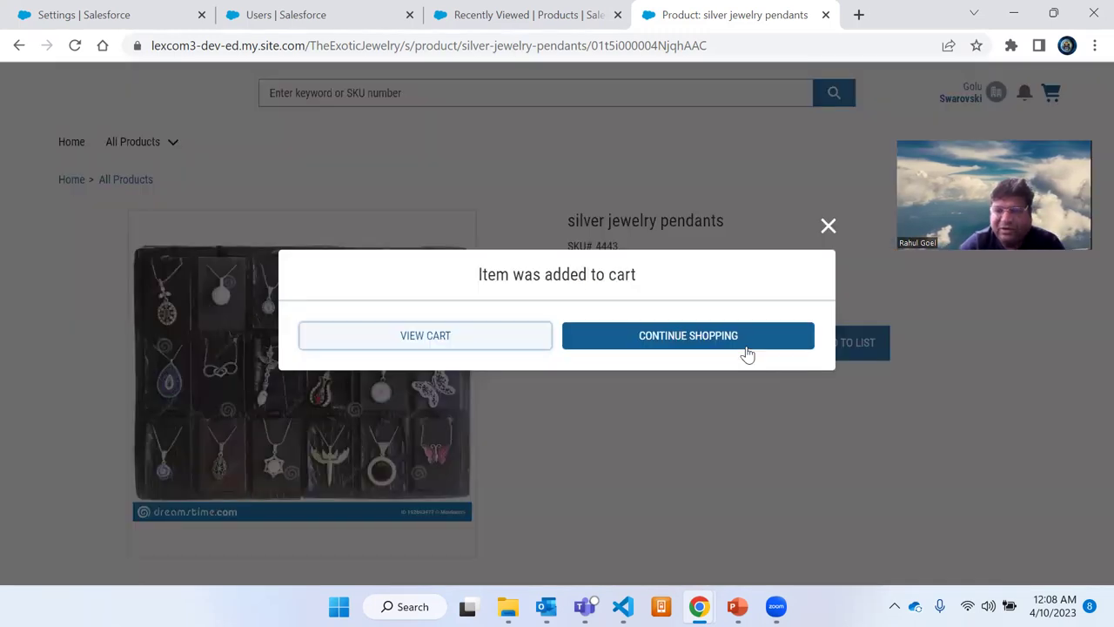
pyautogui.click(515, 342)
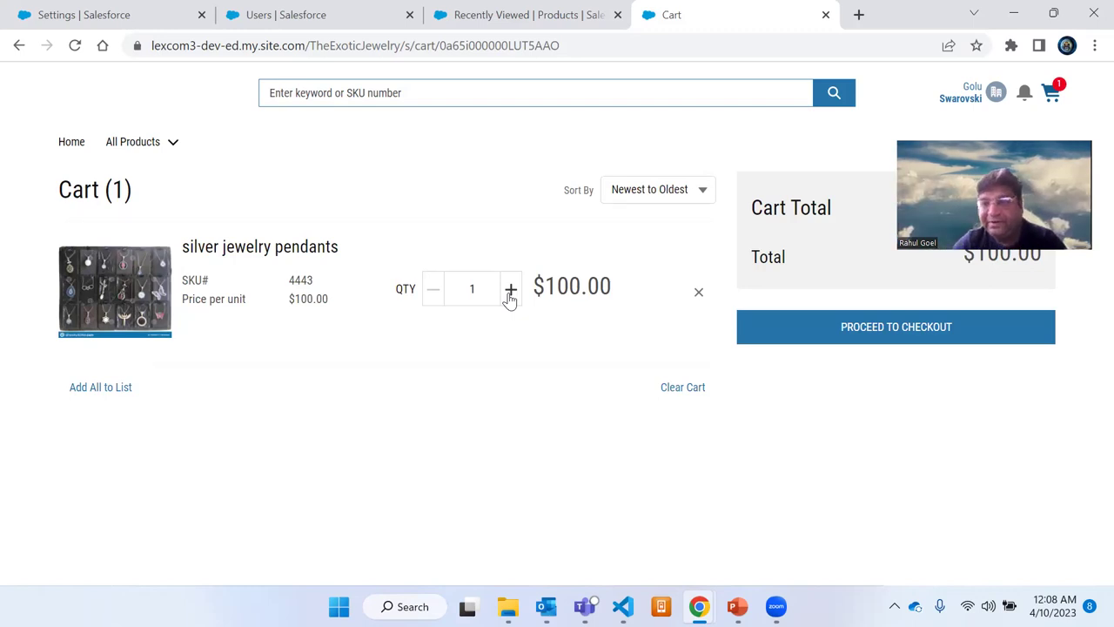
# Step: Set the quantity of silver jewelry pendants in the cart to 2
pyautogui.click(934, 129)
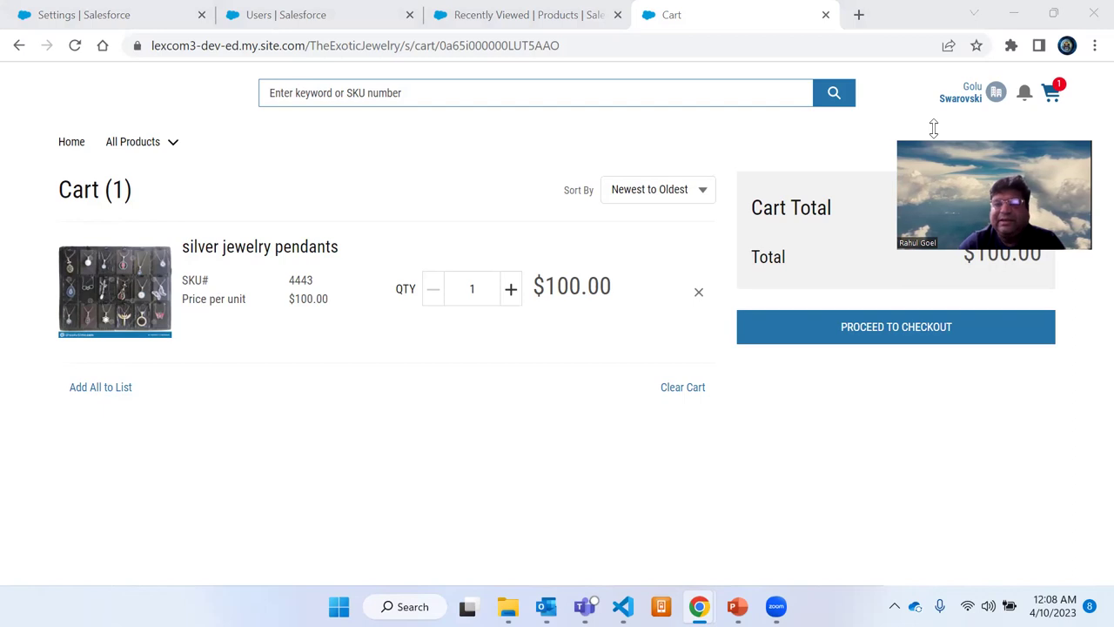
pyautogui.moveTo(934, 129); pyautogui.dragTo(925, 409)
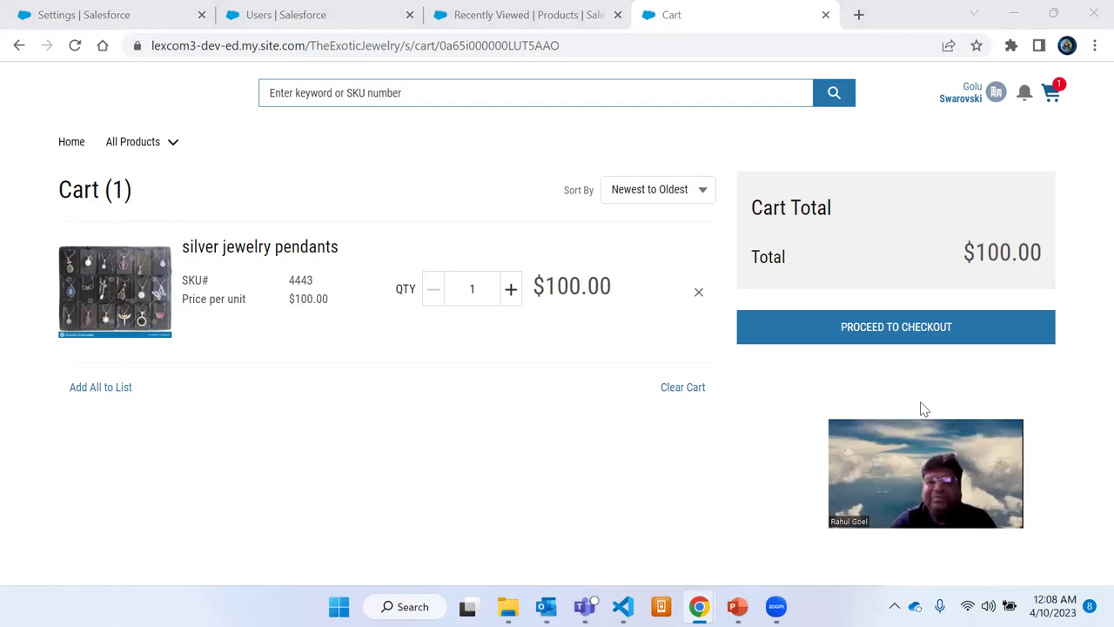
pyautogui.click(511, 294)
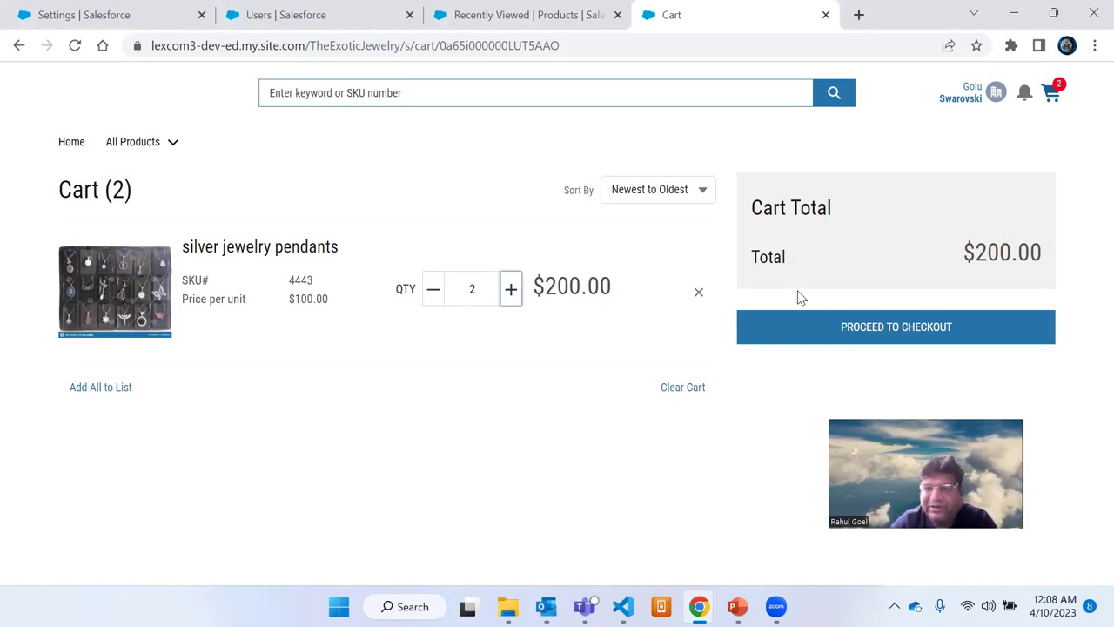
# Step: Proceed through checkout to its summary, accepting the preselected shipping address and Delivery Method 1 from Test Carrier 1
pyautogui.click(862, 338)
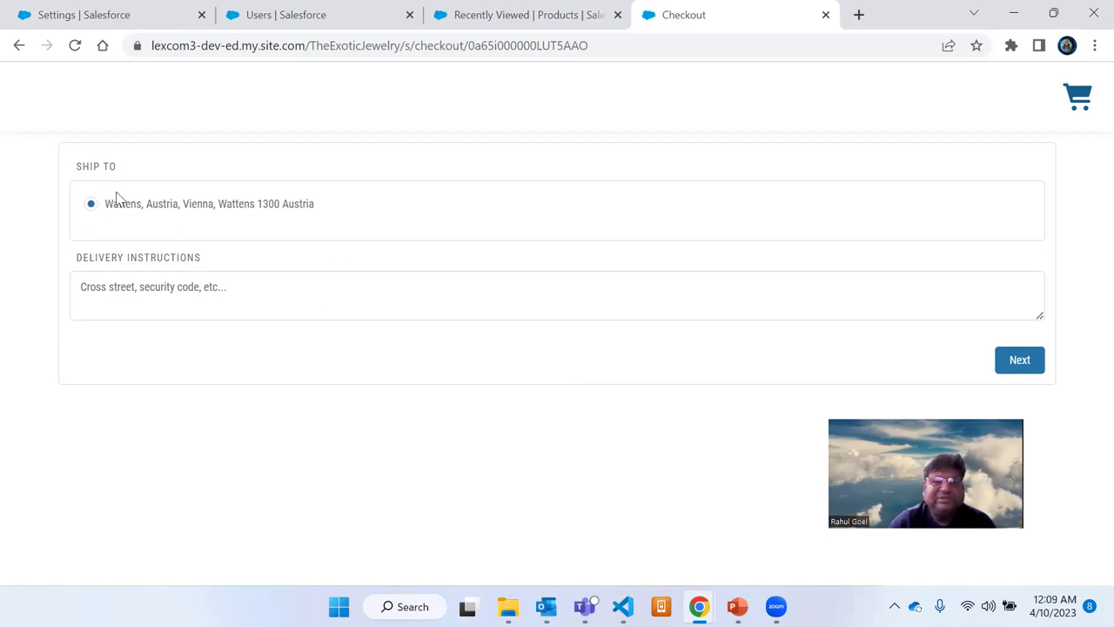
pyautogui.click(1016, 362)
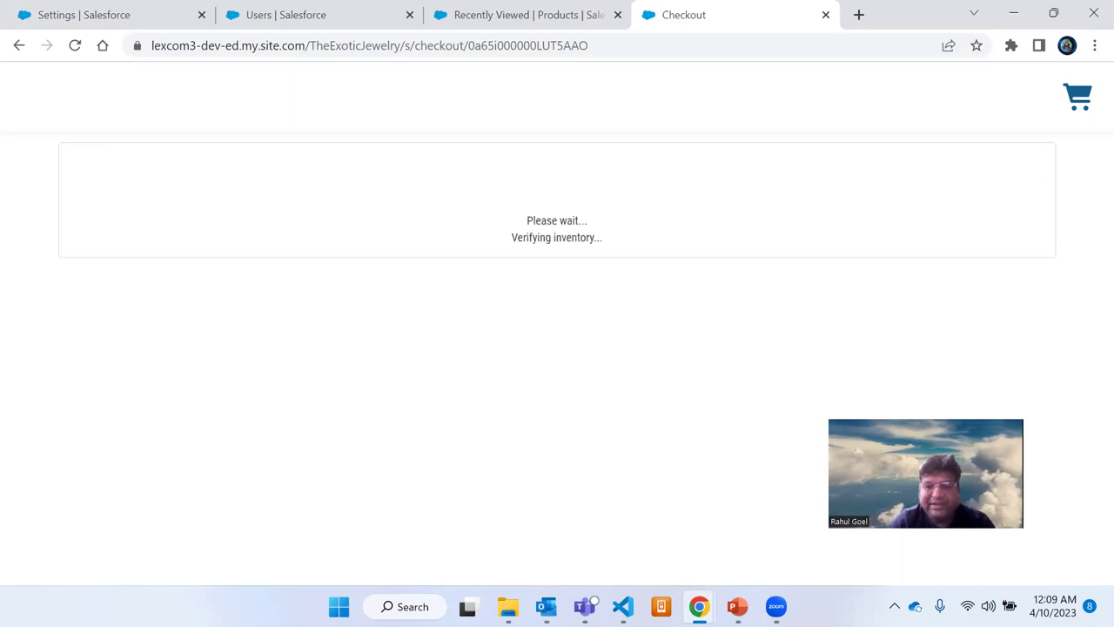
pyautogui.moveTo(738, 607)
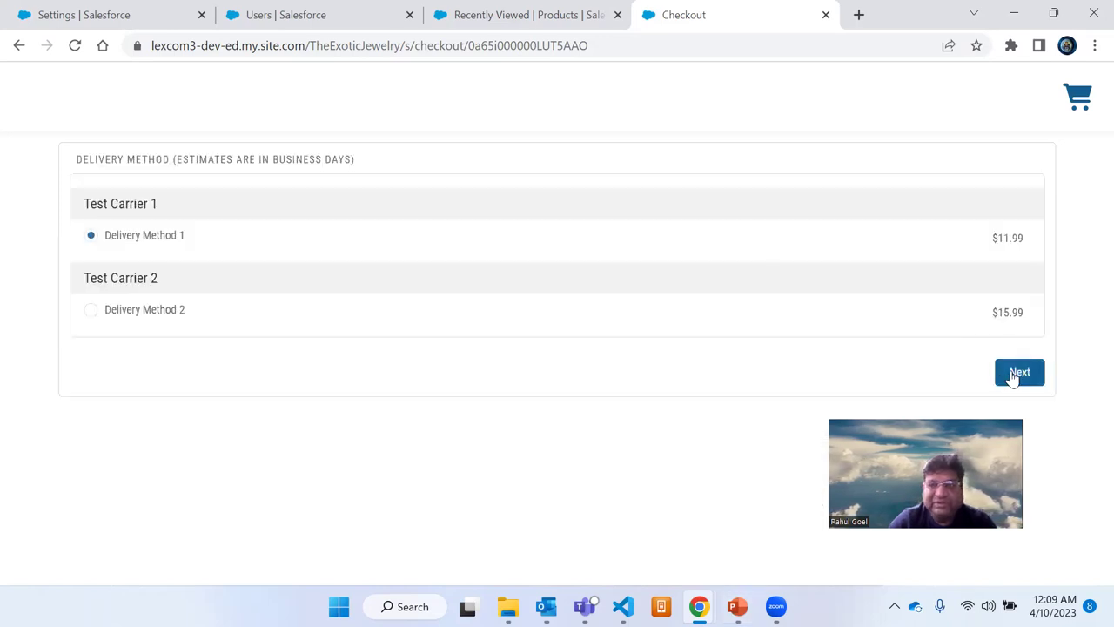
pyautogui.click(1018, 373)
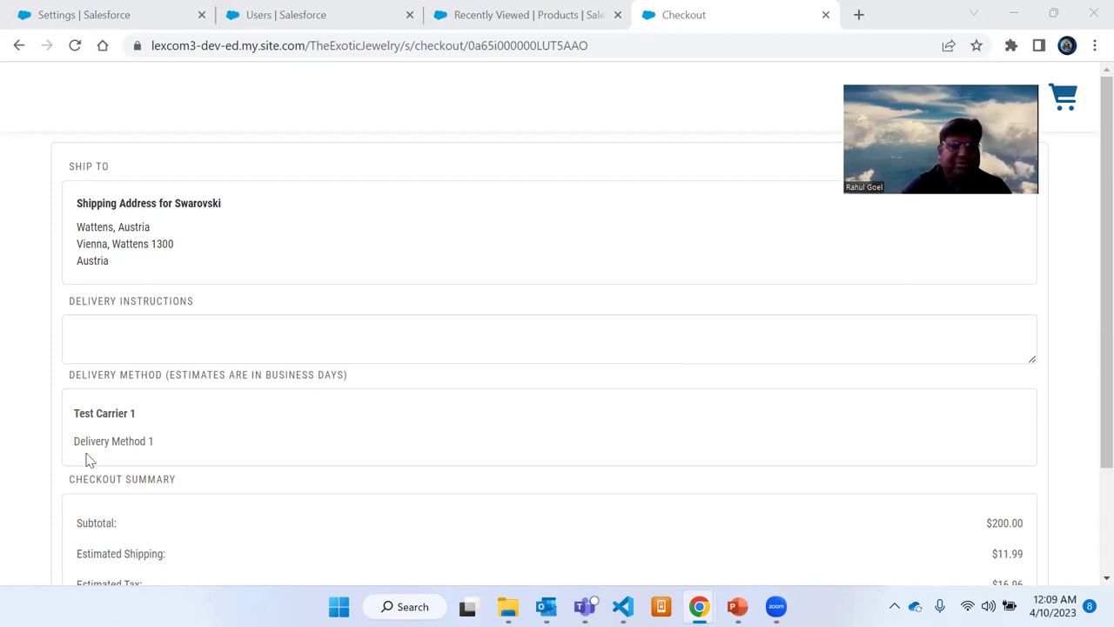
# Step: Review the PowerPoint slides on CSP Trusted Sites, Clone Checkout Template and Register Reference Implementation Classes, and return to the checkout page in the browser
pyautogui.hotkey('alt', 'Tab')
pyautogui.scroll(-3, 70, 497)
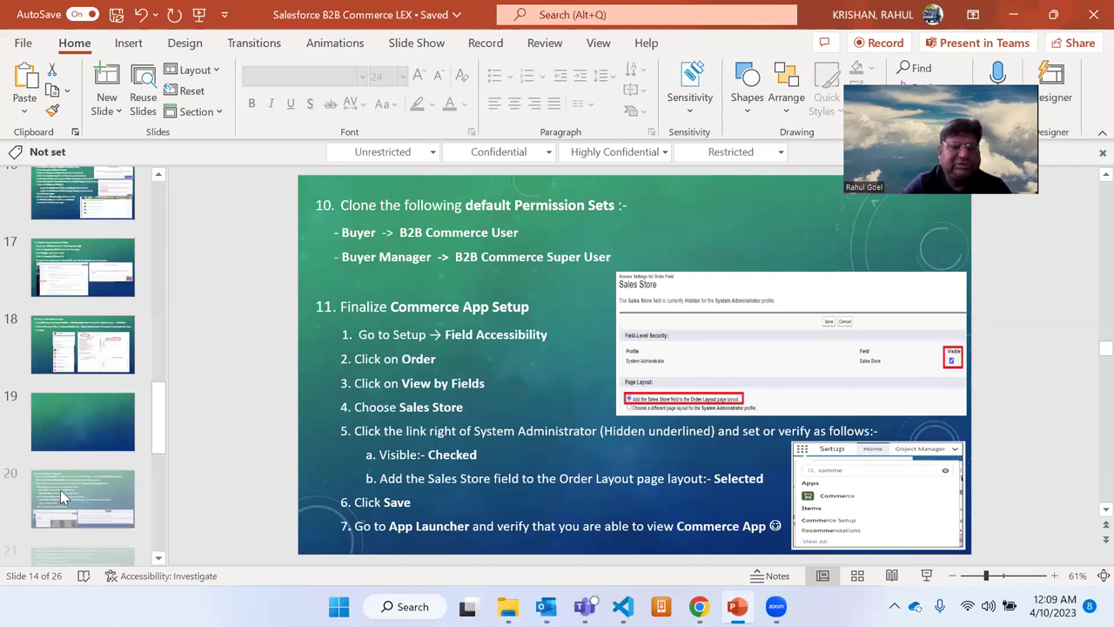
pyautogui.scroll(-1, 60, 490)
pyautogui.click(62, 382)
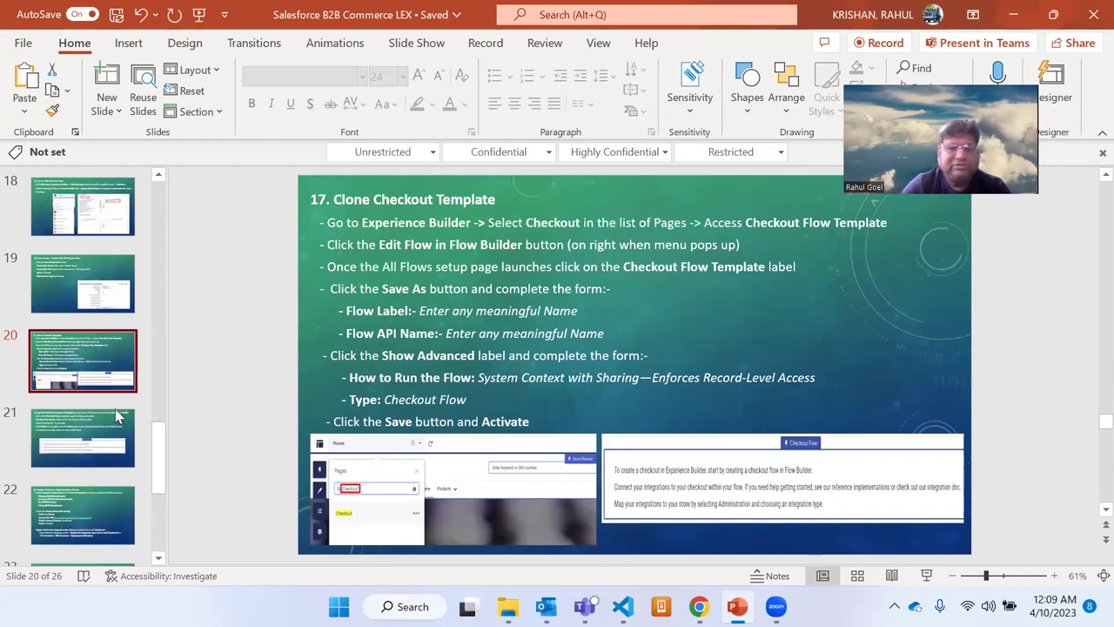
pyautogui.click(63, 301)
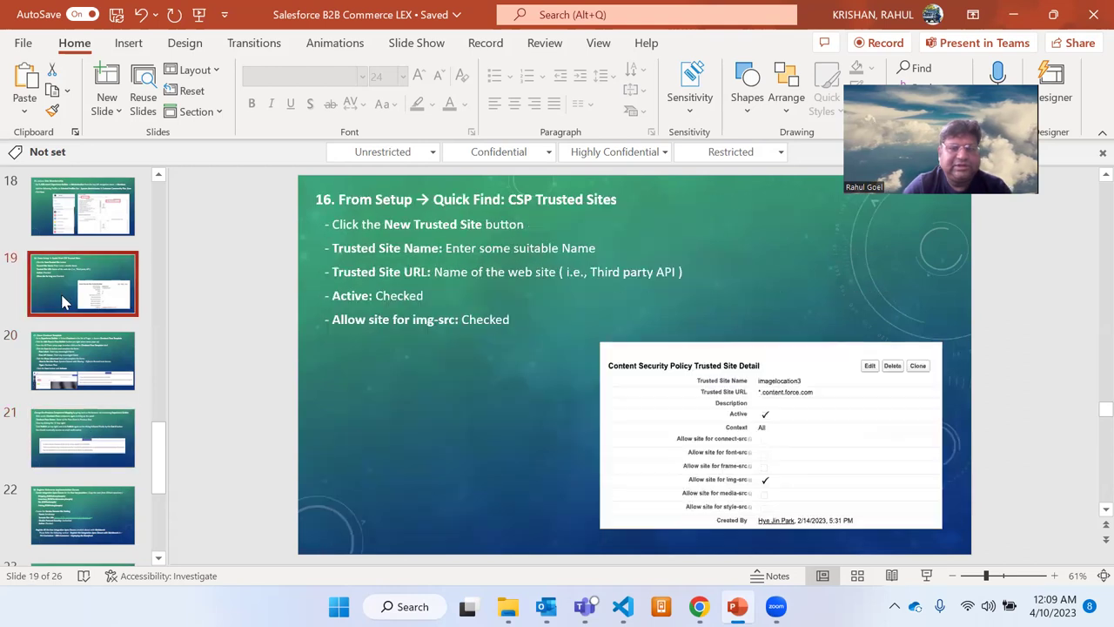
pyautogui.click(87, 520)
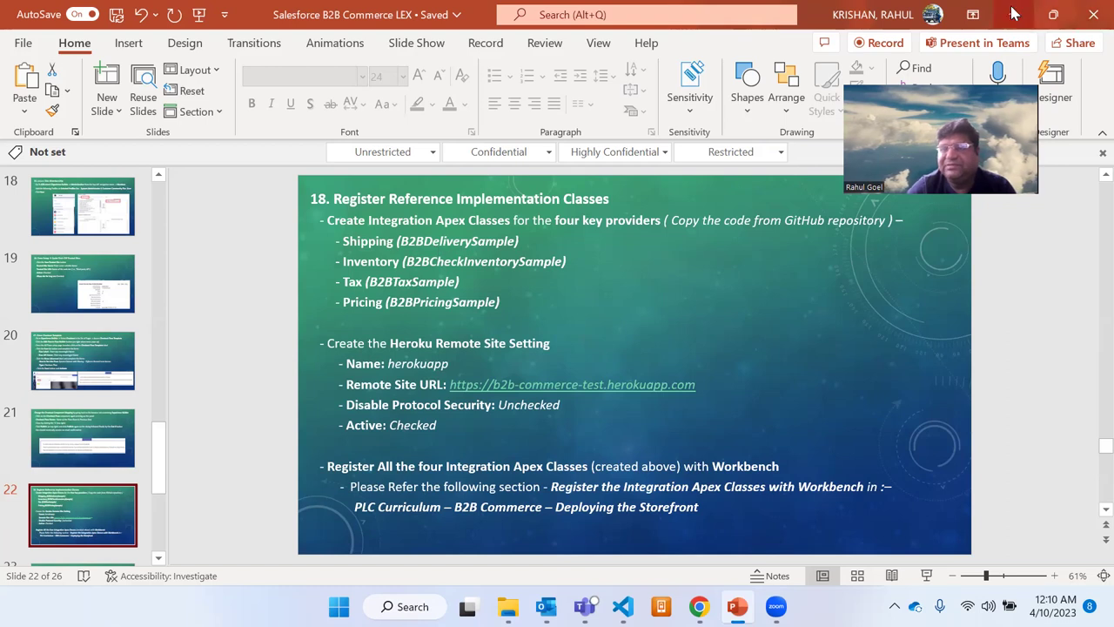
pyautogui.click(1053, 14)
pyautogui.hotkey('alt', 'Tab')
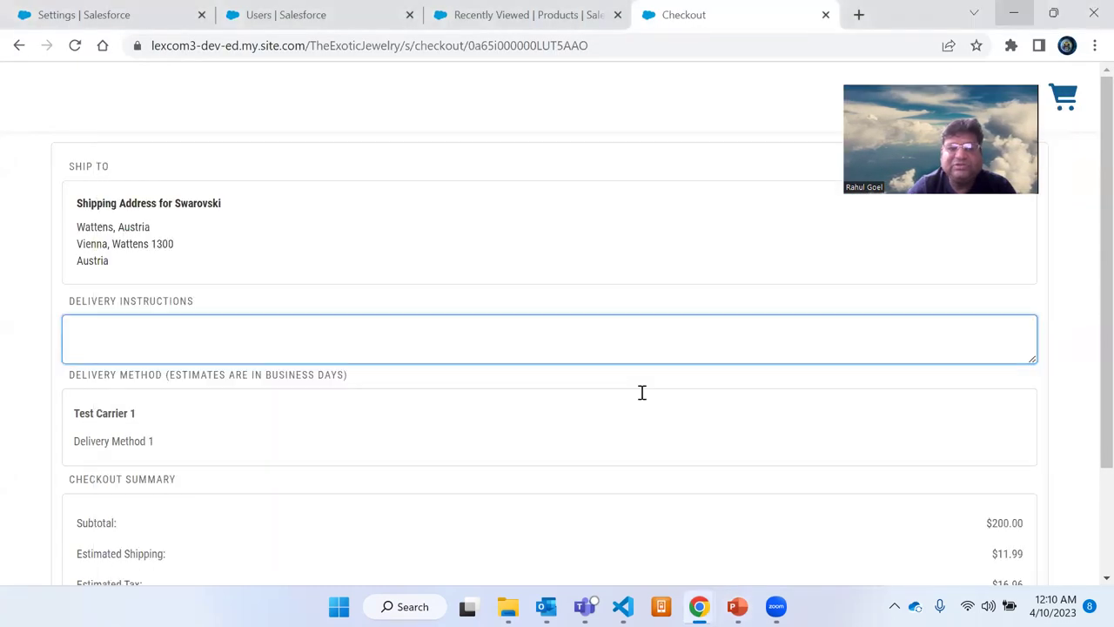
# Step: Examine the checkout summary's subtotal, estimated shipping, estimated tax and total, along with the shipping address and delivery method
pyautogui.scroll(-2, 642, 393)
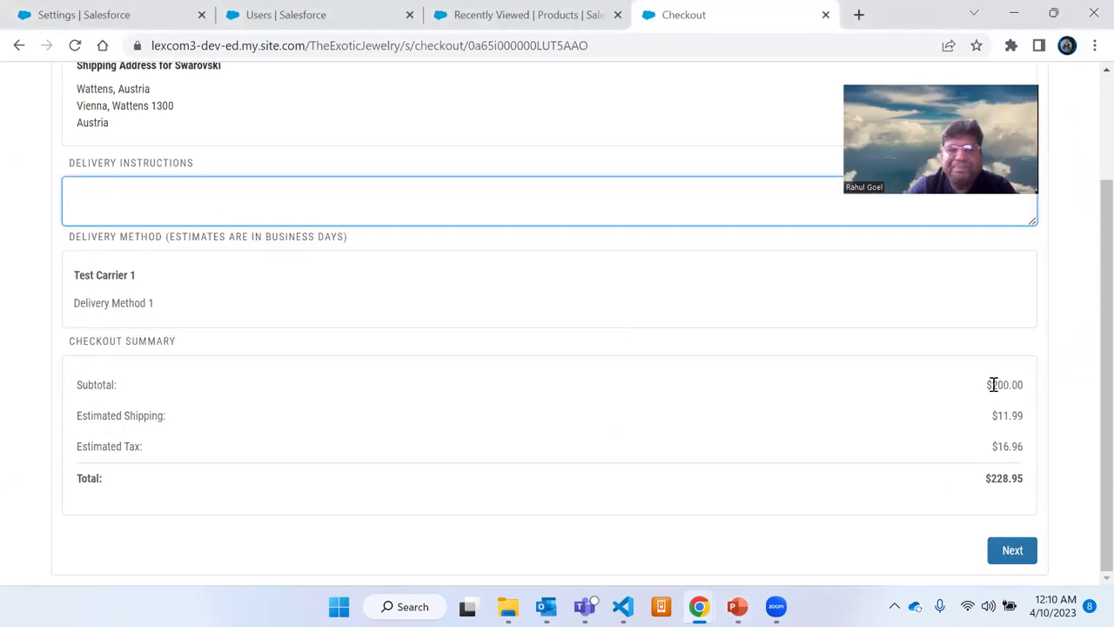
pyautogui.moveTo(994, 415); pyautogui.dragTo(1023, 416)
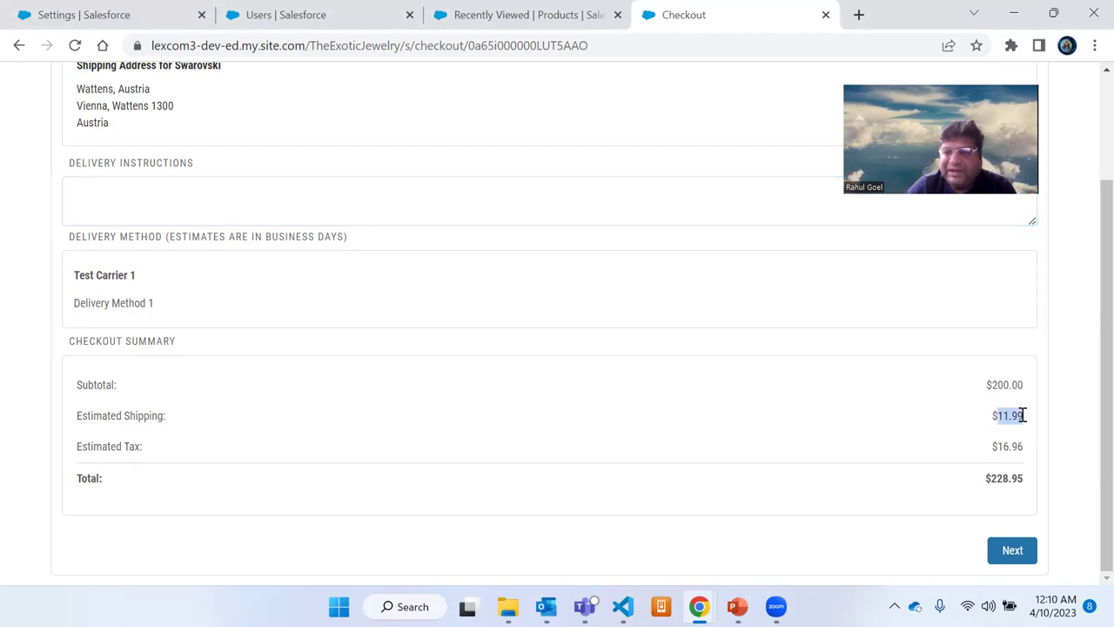
pyautogui.click(985, 422)
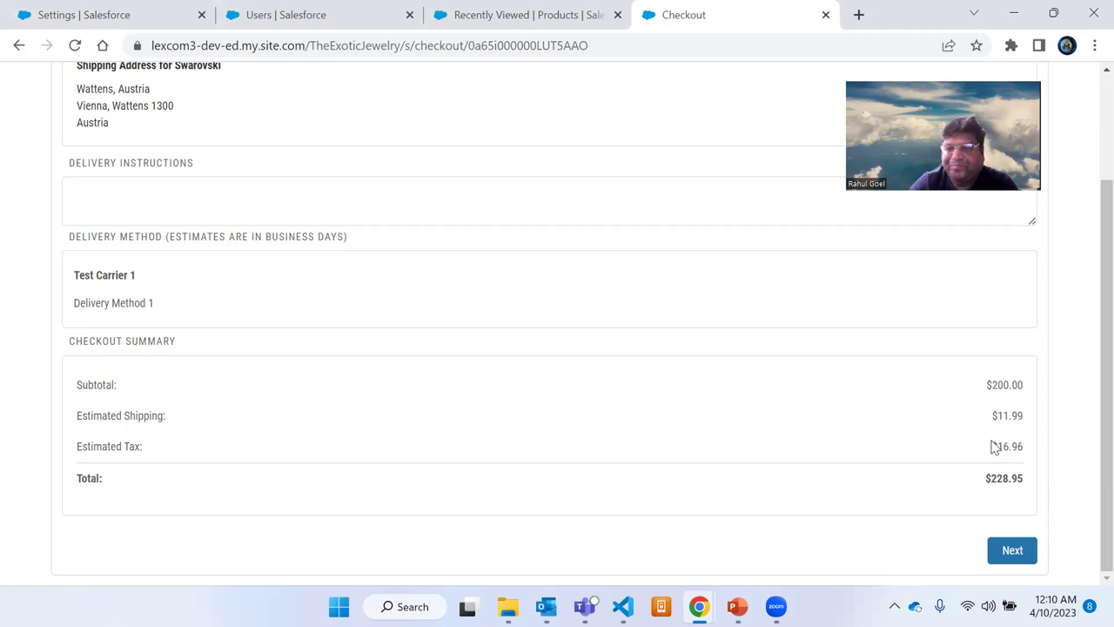
pyautogui.moveTo(995, 415); pyautogui.dragTo(1023, 415)
pyautogui.click(1007, 432)
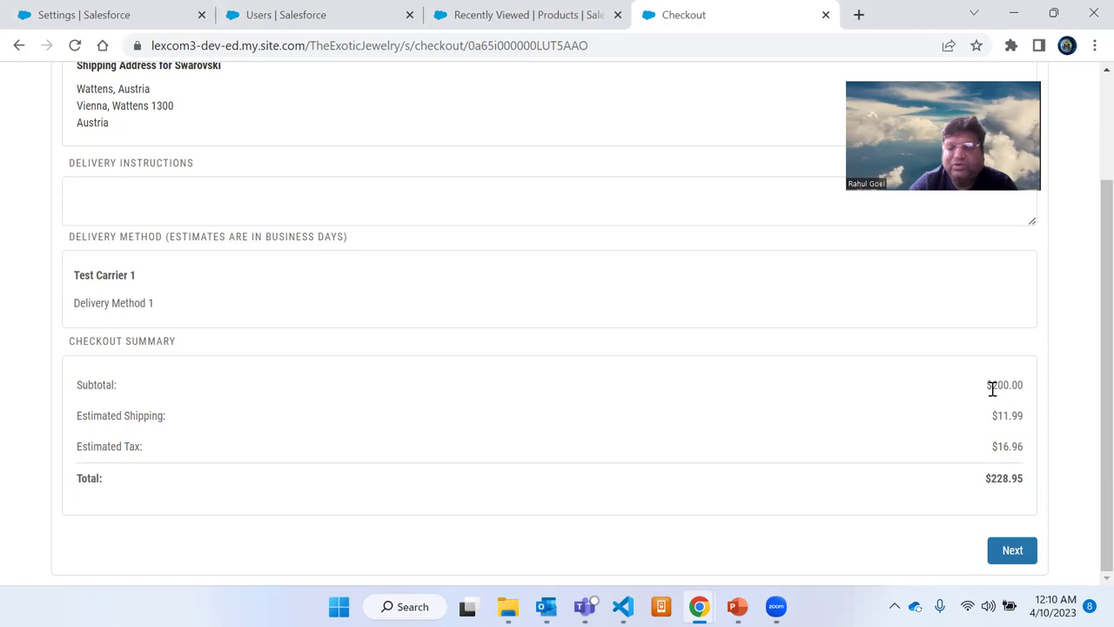
pyautogui.scroll(2, 164, 194)
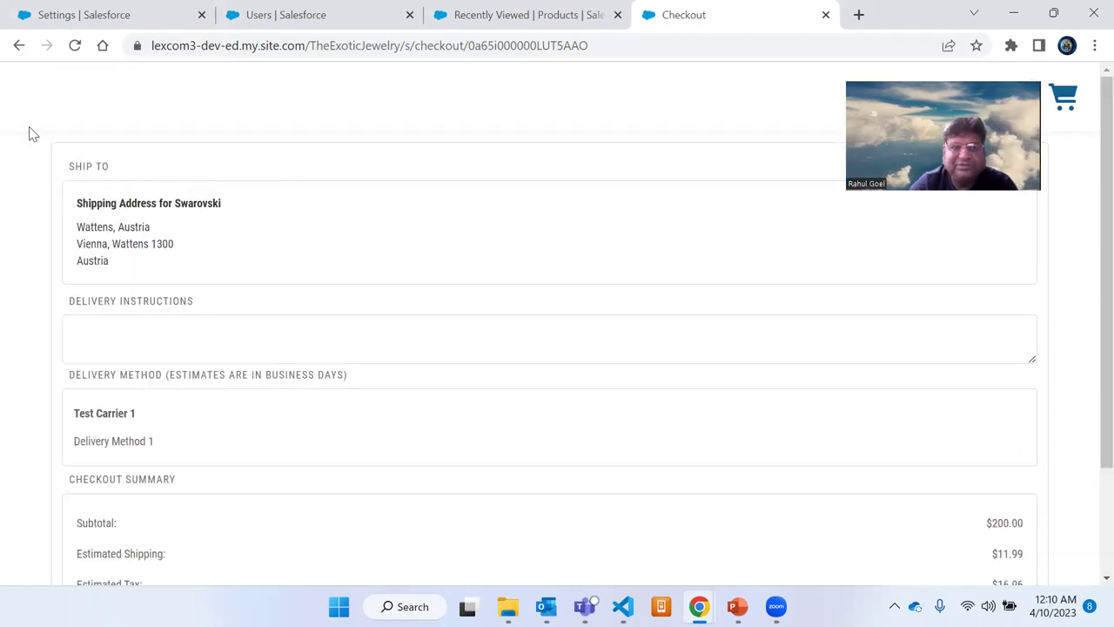
pyautogui.scroll(-1, 533, 410)
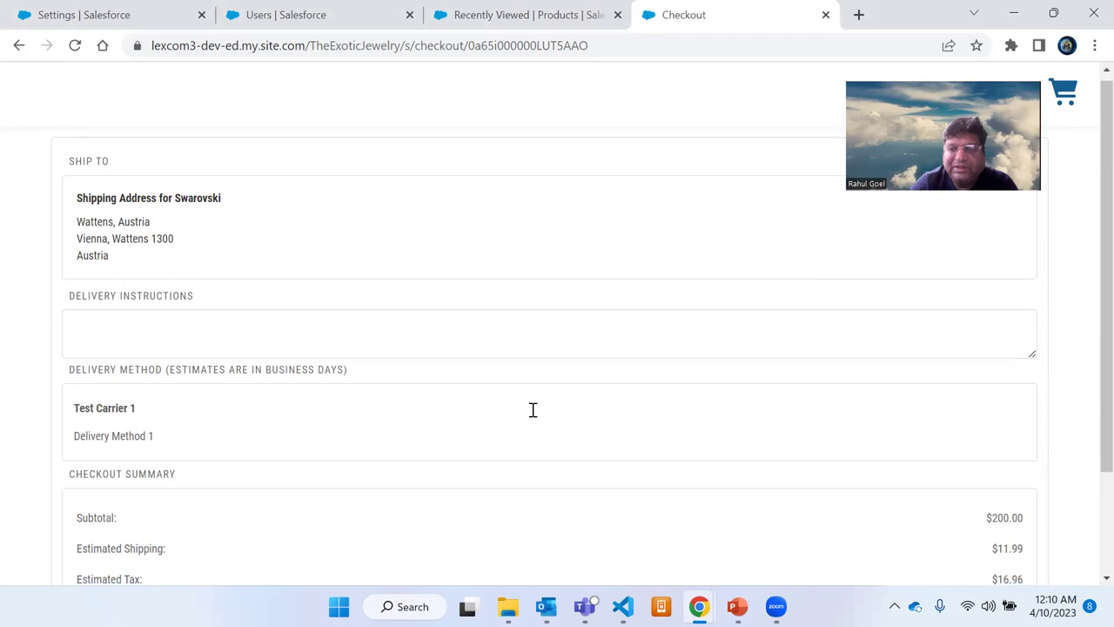
pyautogui.scroll(-1, 531, 415)
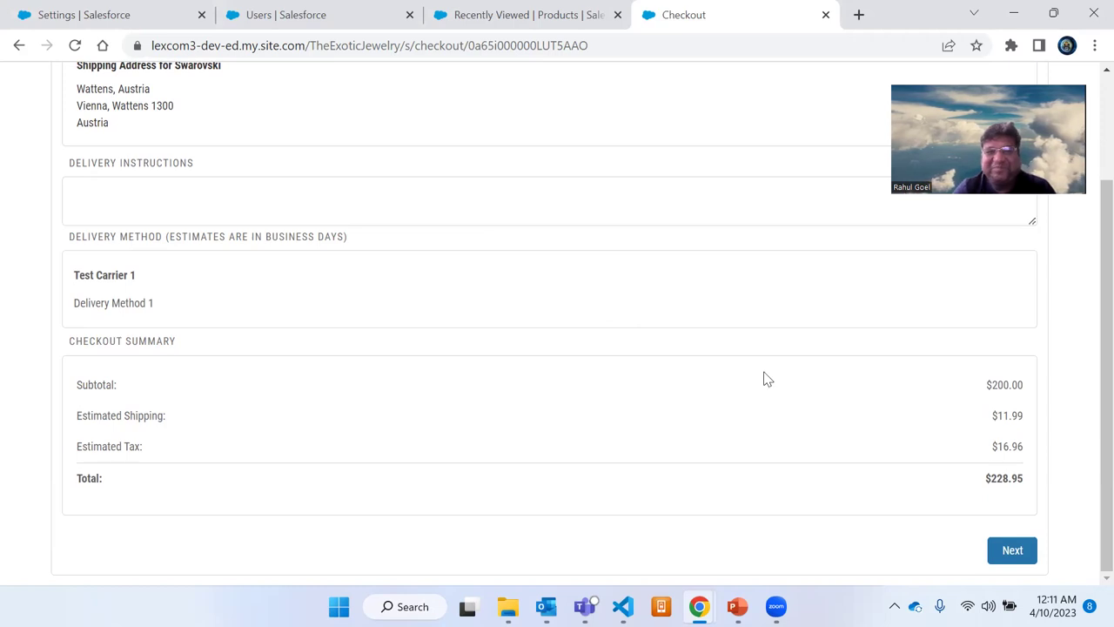
pyautogui.scroll(2, 766, 379)
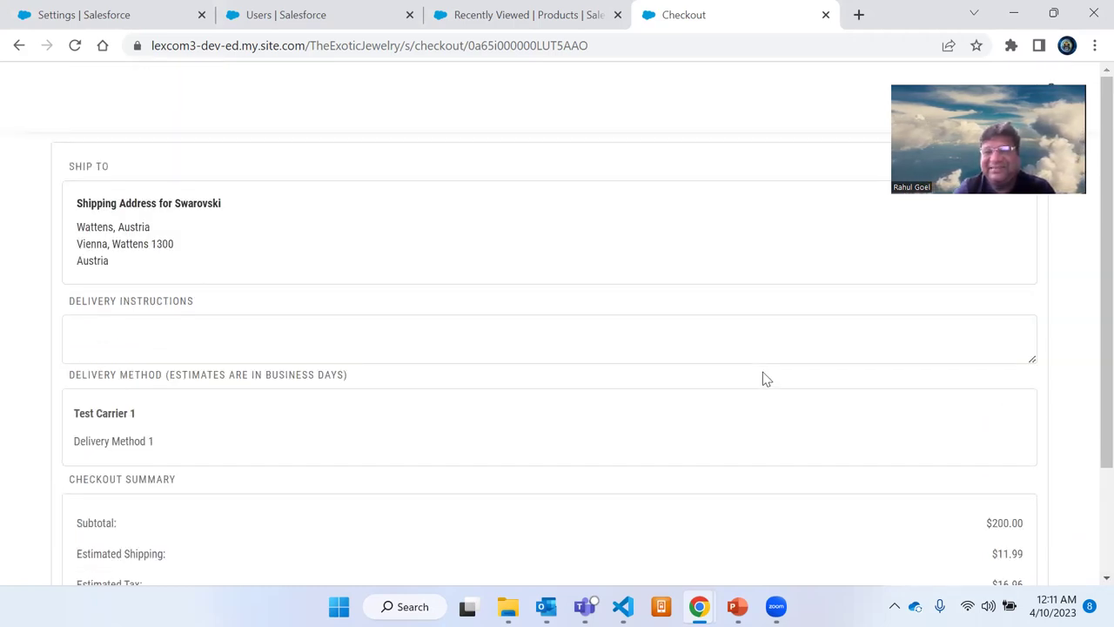
pyautogui.scroll(-1, 763, 373)
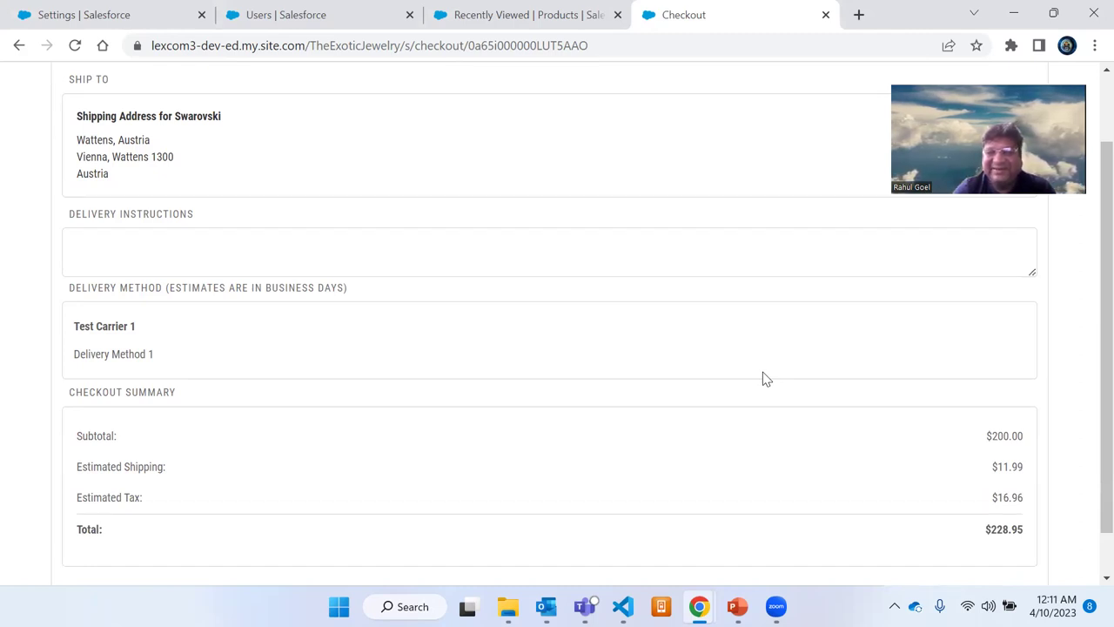
# Step: Continue past the checkout summary and submit the payment by Purchase Order with the preselected billing address
pyautogui.scroll(-1, 860, 421)
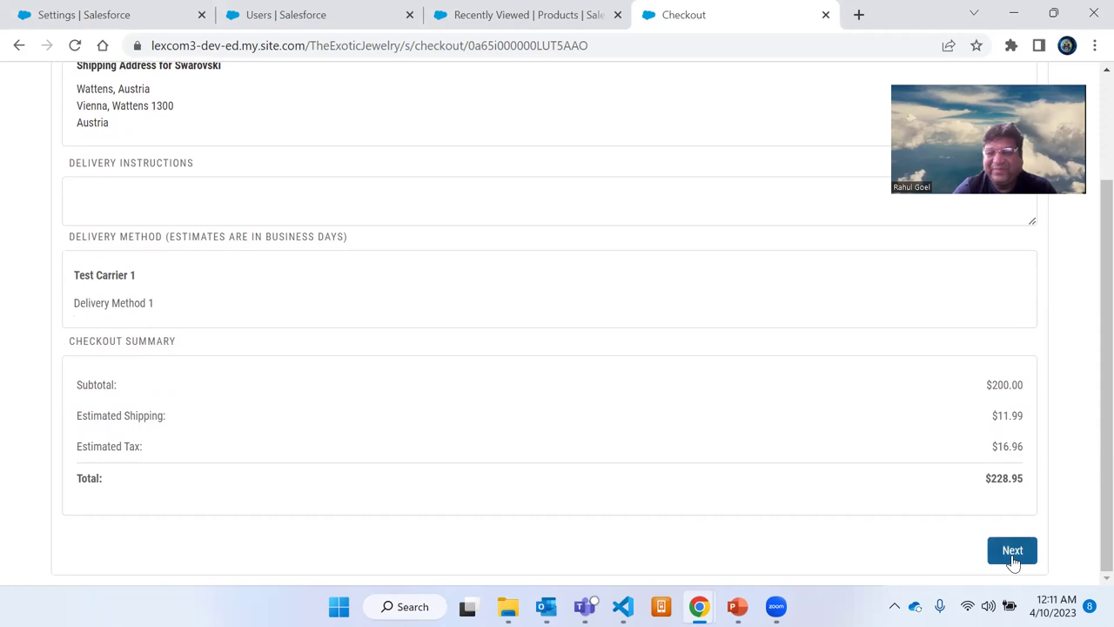
pyautogui.click(1013, 557)
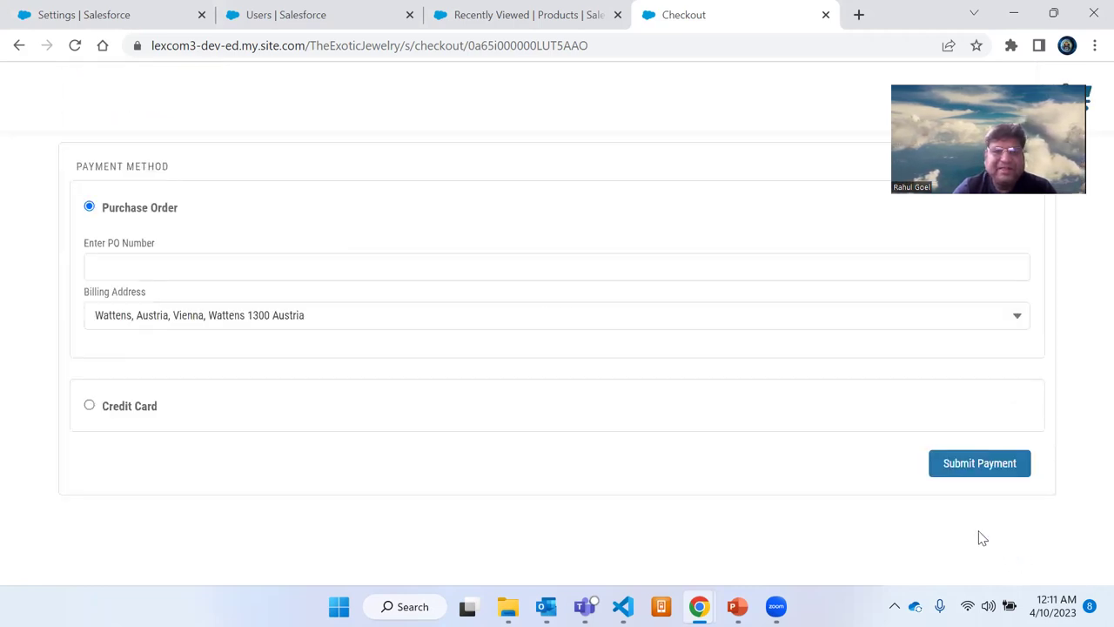
pyautogui.click(1010, 474)
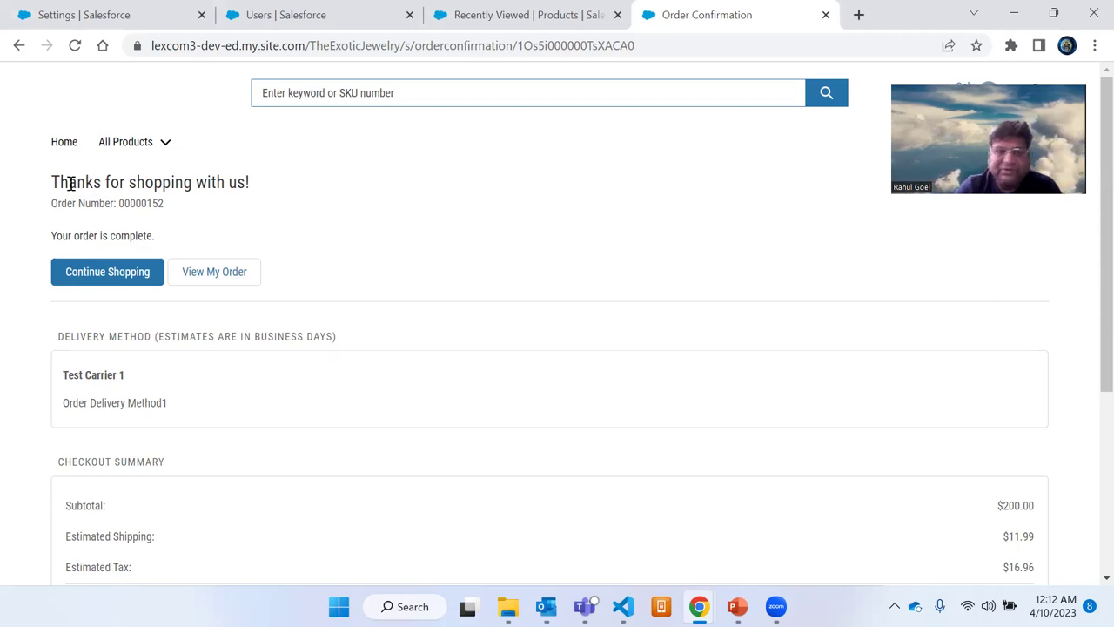
# Step: Examine the order confirmation page's order number, delivery method, subtotal, estimated shipping, estimated tax, total and shipping address
pyautogui.moveTo(52, 207); pyautogui.dragTo(177, 210)
pyautogui.click(270, 226)
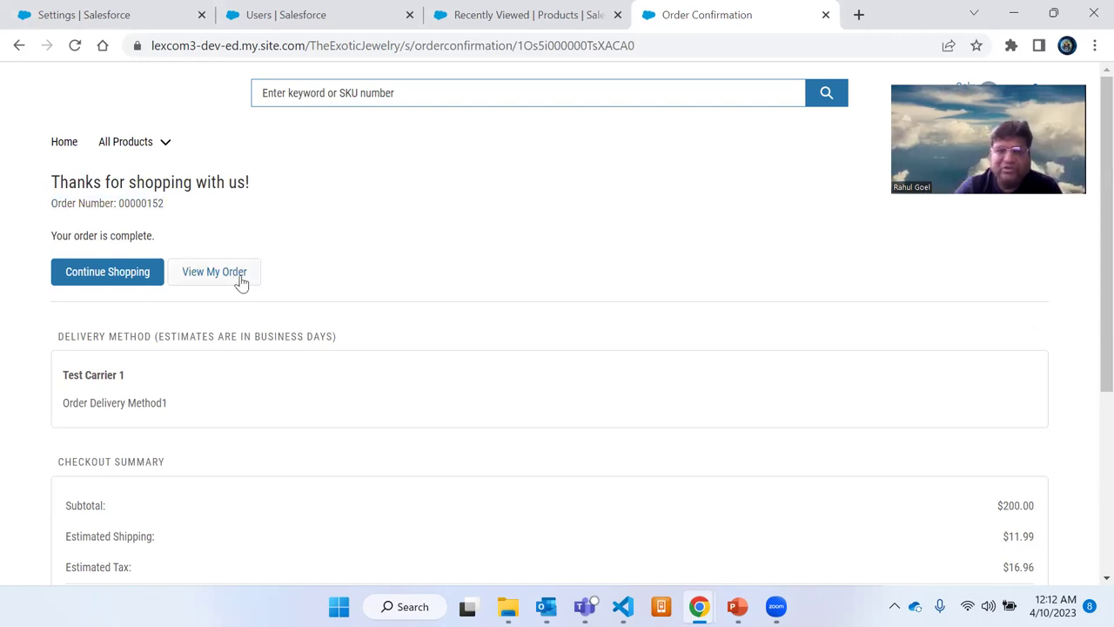
pyautogui.scroll(-2, 554, 324)
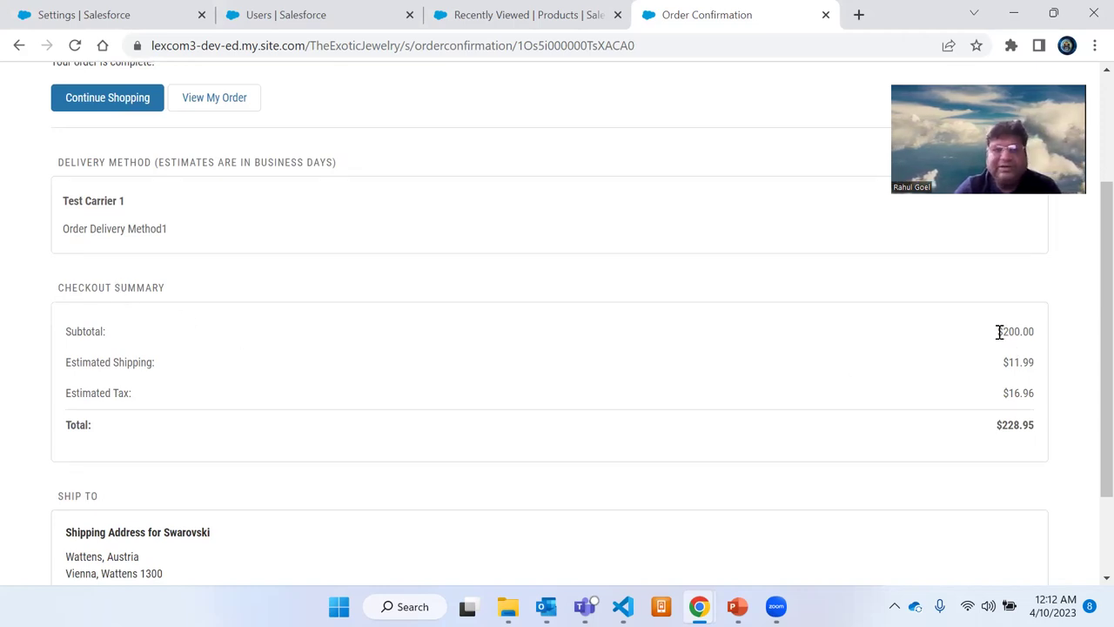
pyautogui.moveTo(1041, 336); pyautogui.dragTo(998, 336)
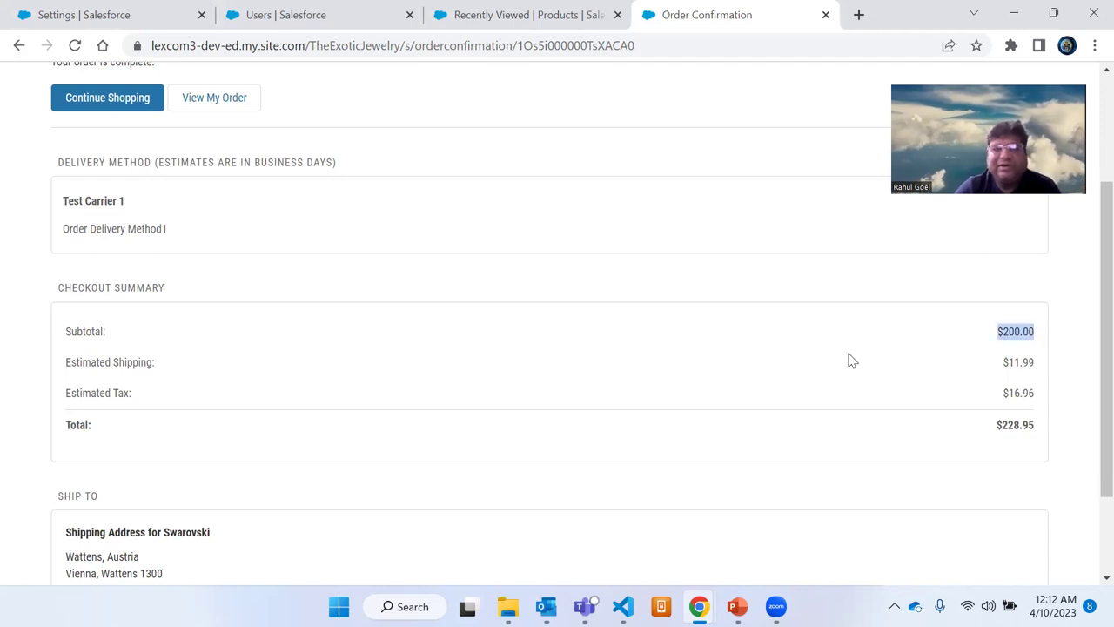
pyautogui.scroll(2, 834, 361)
pyautogui.scroll(-2, 834, 361)
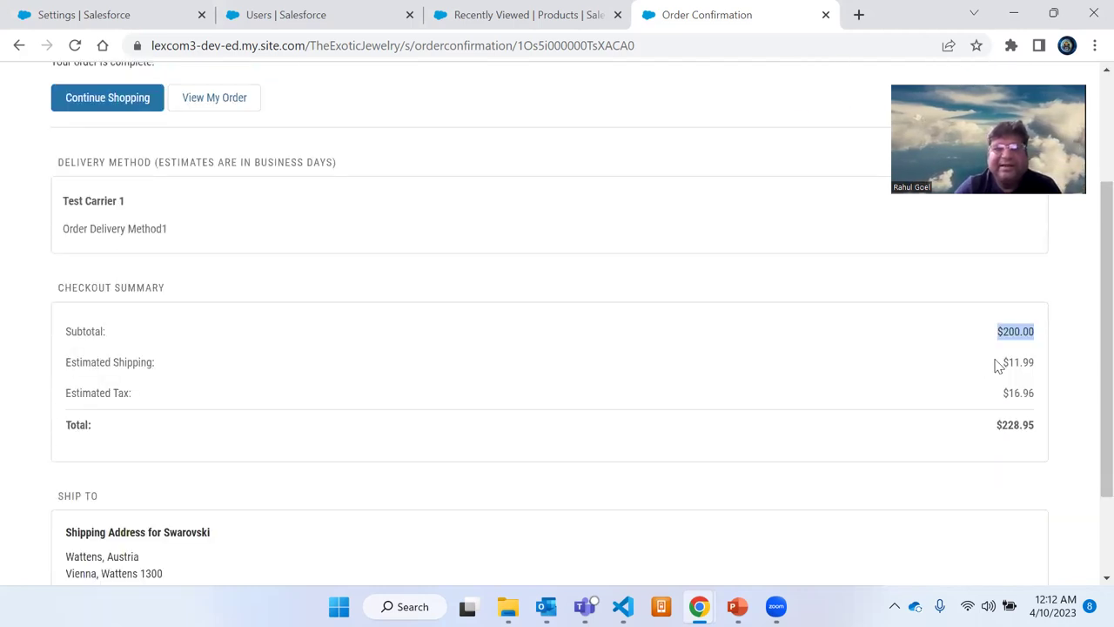
pyautogui.click(1014, 362)
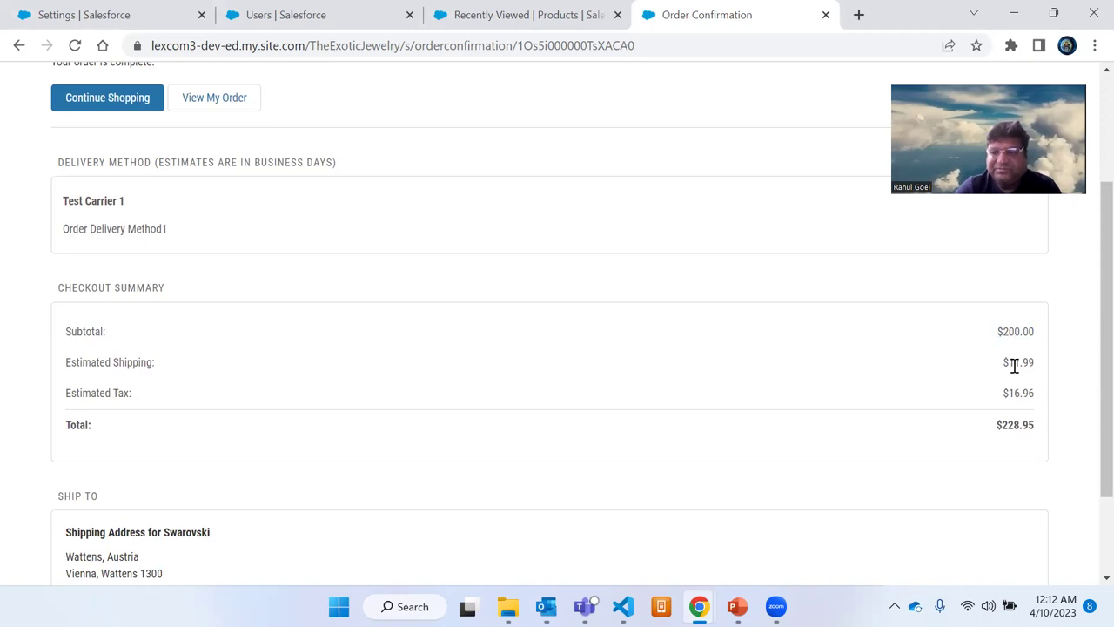
pyautogui.moveTo(1005, 363); pyautogui.dragTo(1037, 368)
pyautogui.click(1005, 366)
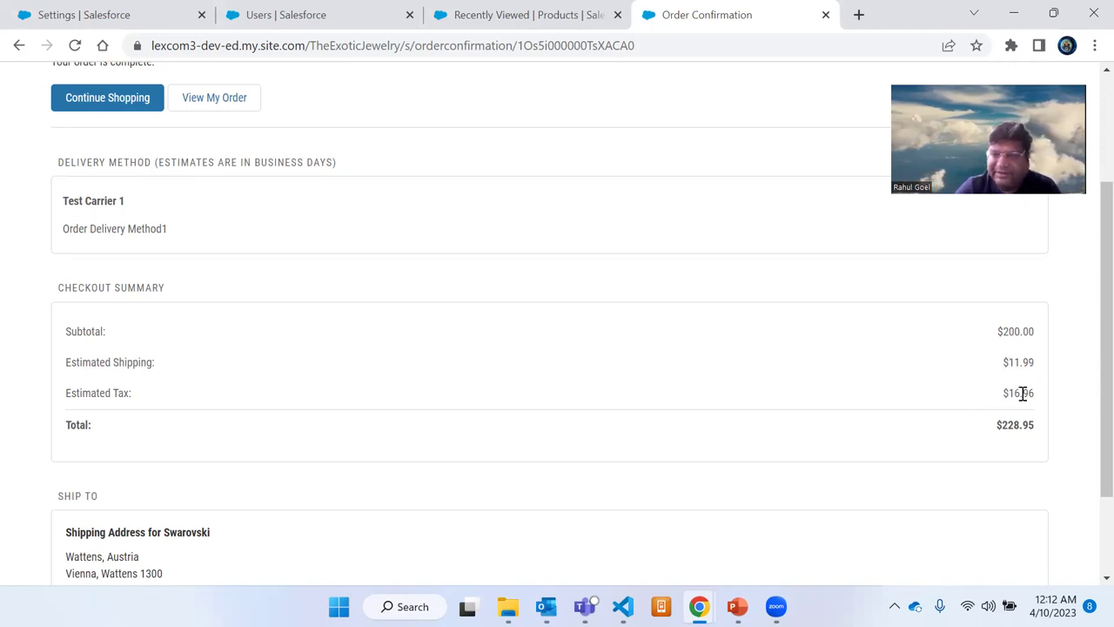
pyautogui.scroll(-1, 949, 410)
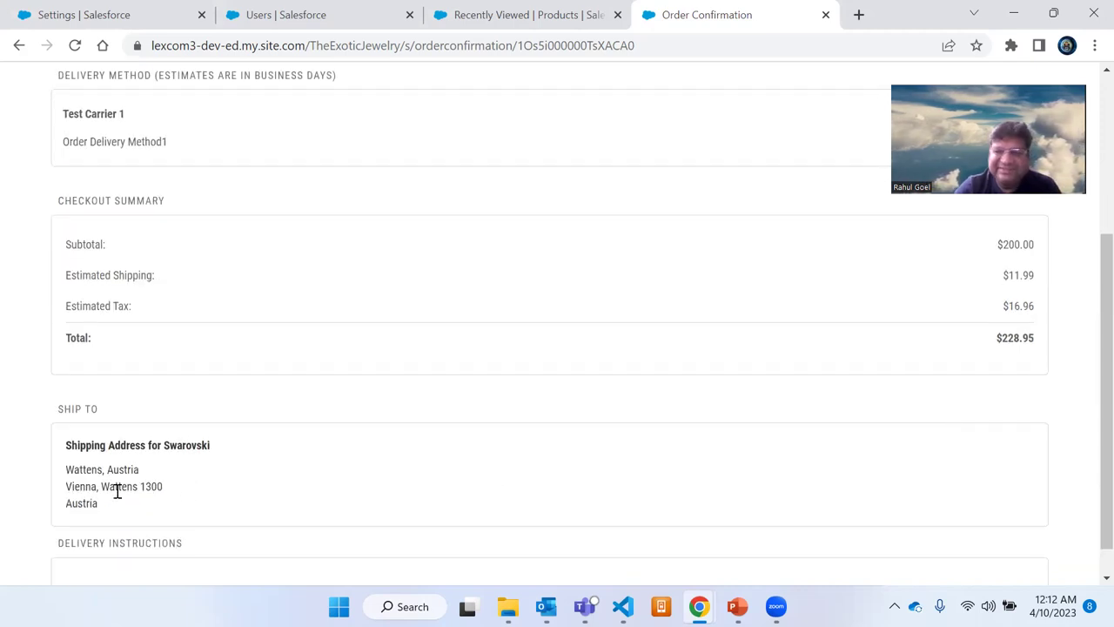
pyautogui.scroll(-1, 556, 513)
pyautogui.scroll(3, 556, 509)
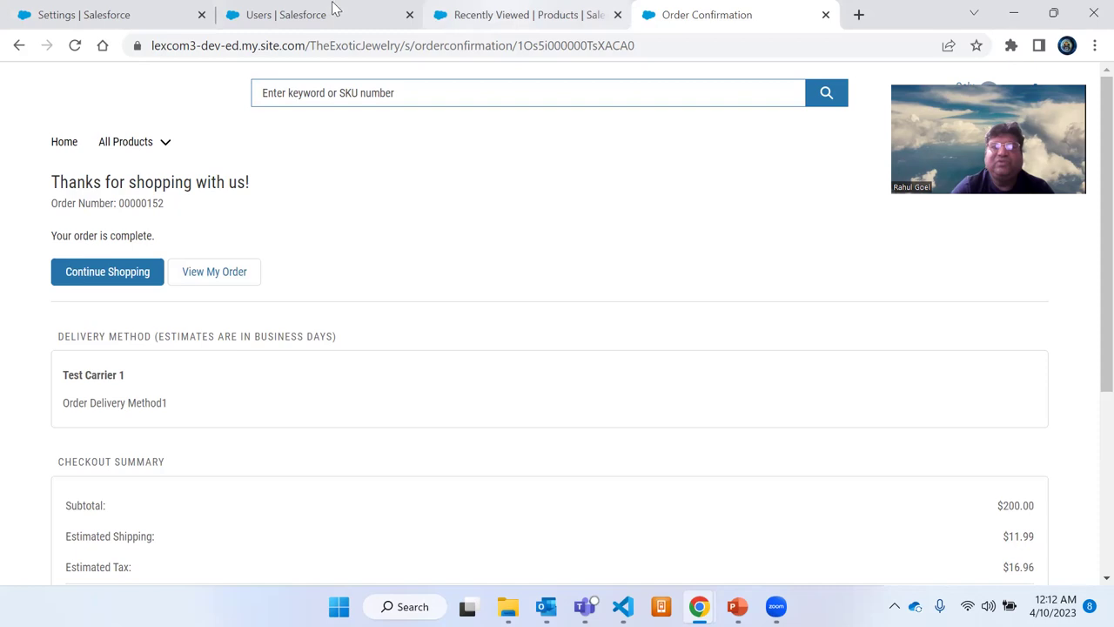
# Step: Switch to the Salesforce Commerce app and open its Order Summaries list
pyautogui.click(468, 6)
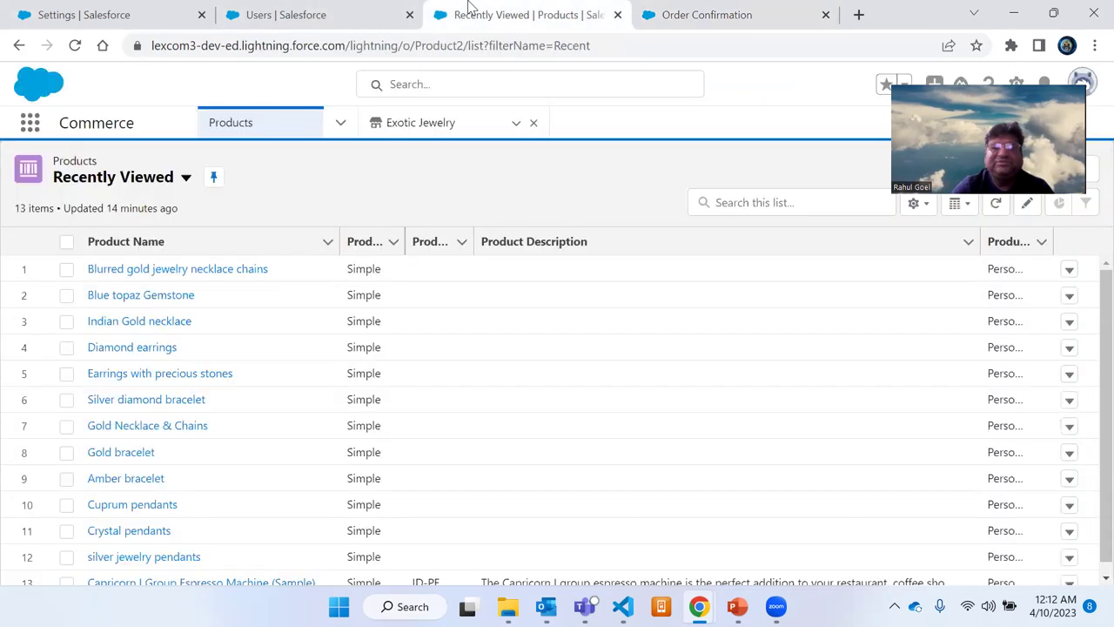
pyautogui.click(340, 125)
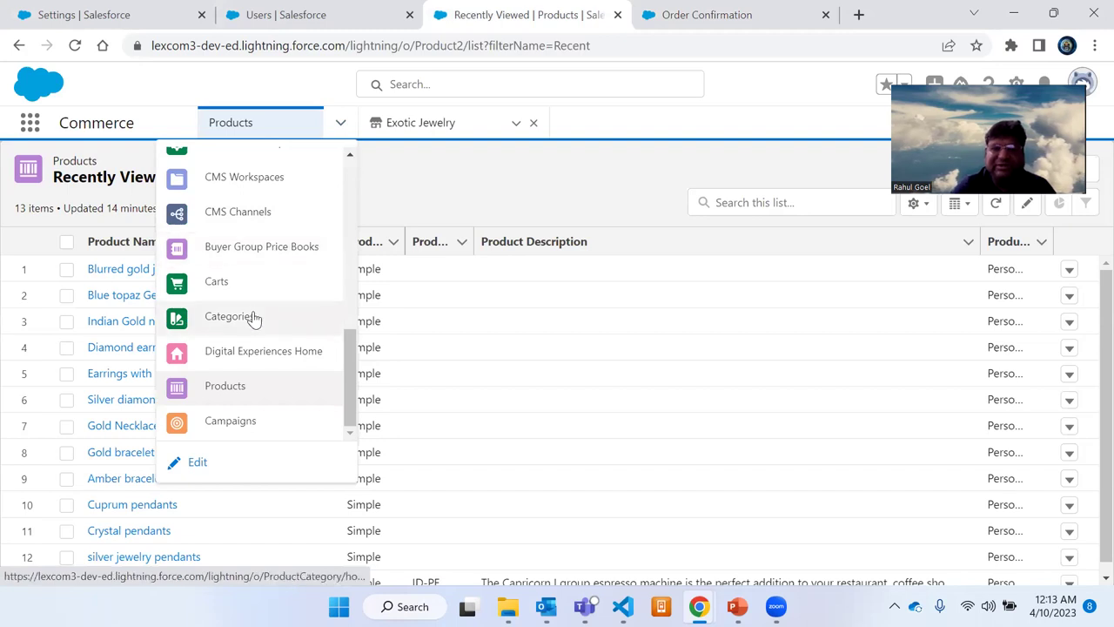
pyautogui.scroll(3, 252, 317)
pyautogui.click(249, 282)
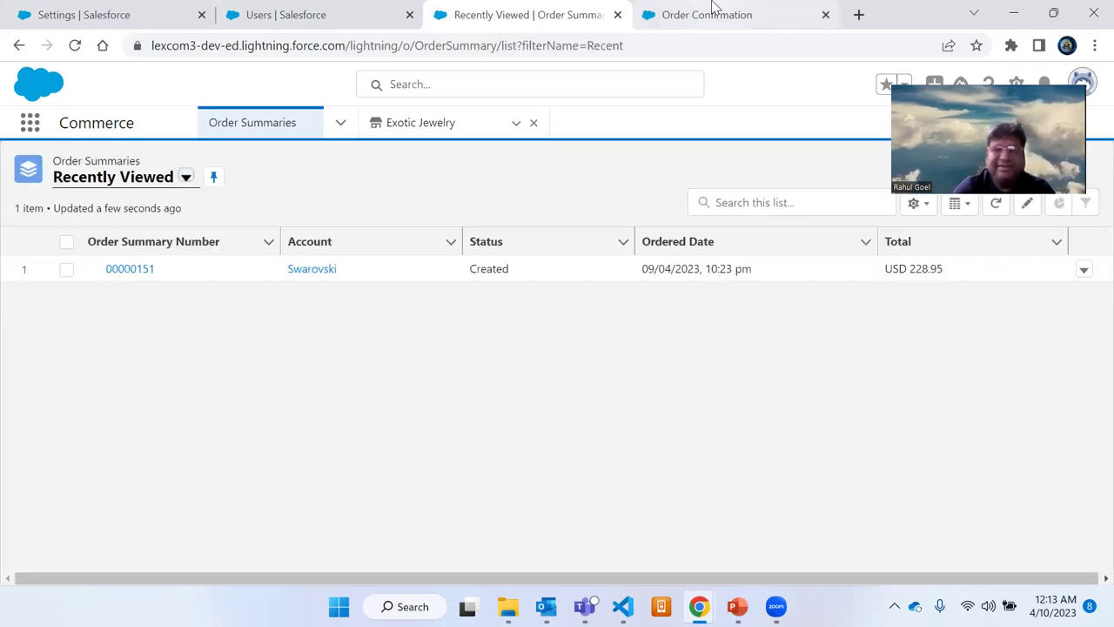
# Step: Check the order number on the storefront's confirmation page, and show the All Order Summaries list view in Salesforce
pyautogui.click(715, 12)
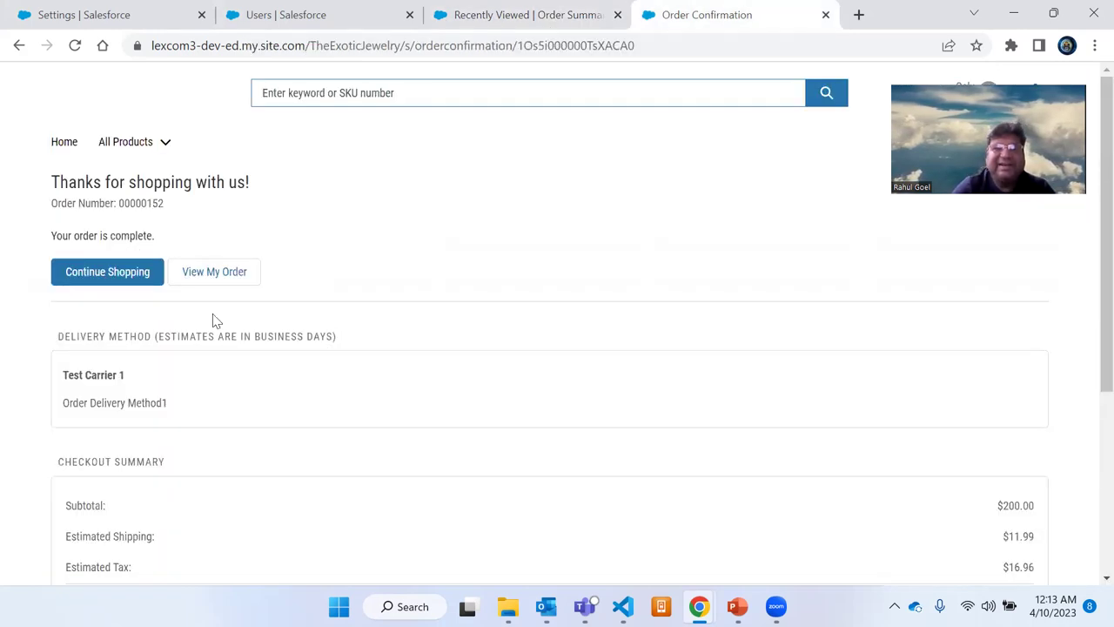
pyautogui.moveTo(122, 207); pyautogui.dragTo(162, 204)
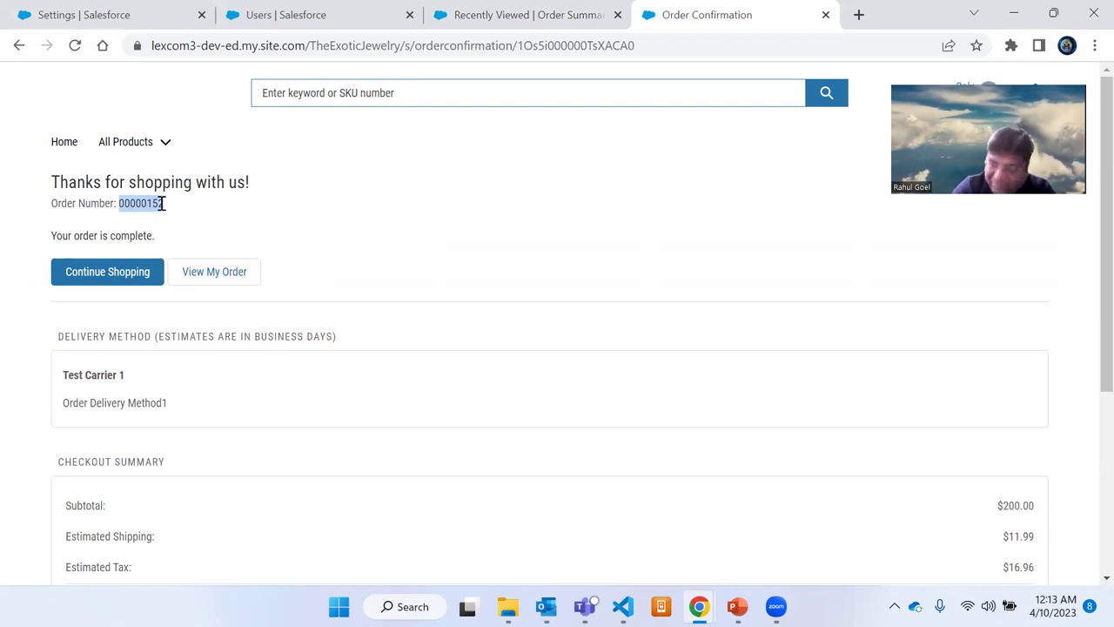
pyautogui.click(508, 6)
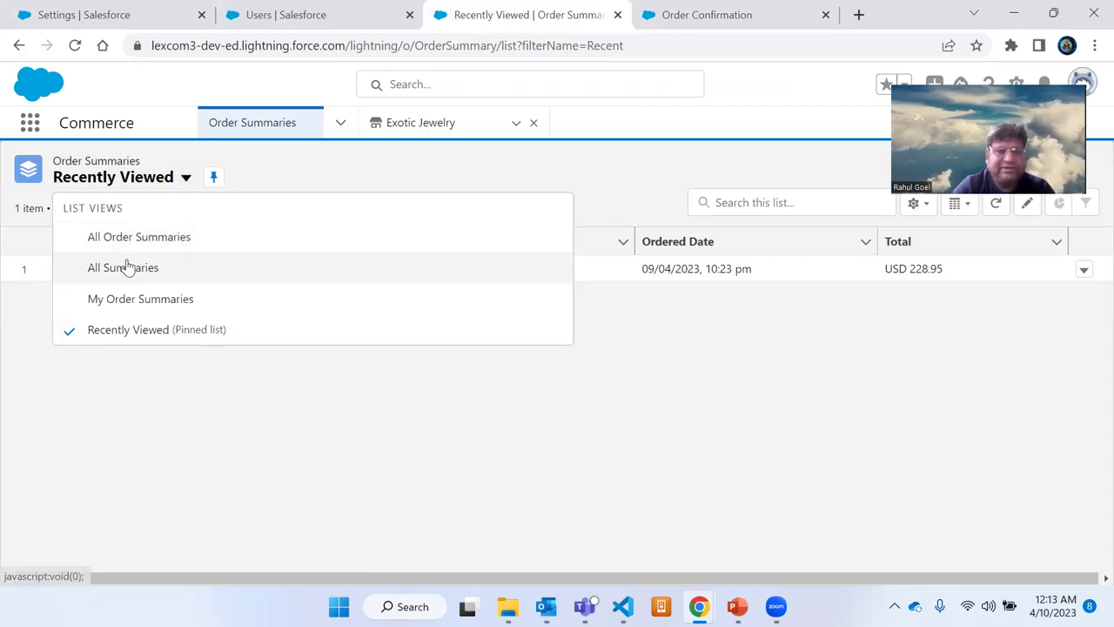
pyautogui.click(144, 245)
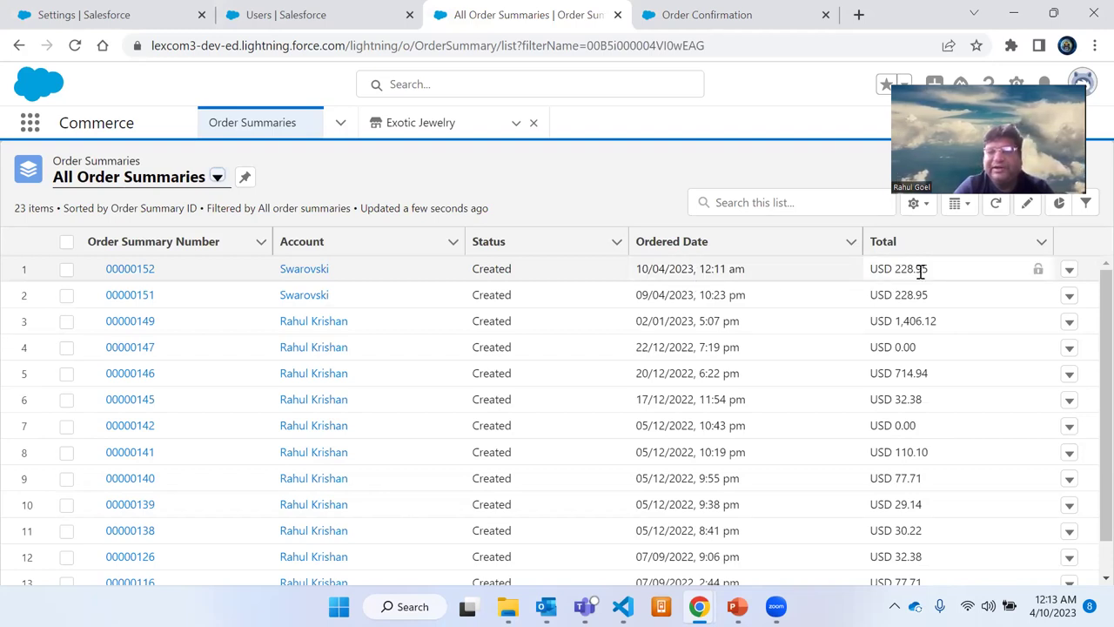
# Step: Compare the confirmation page's totals with the order summaries list and open the newest Swarovski order summary
pyautogui.click(705, 14)
pyautogui.scroll(-3, 741, 368)
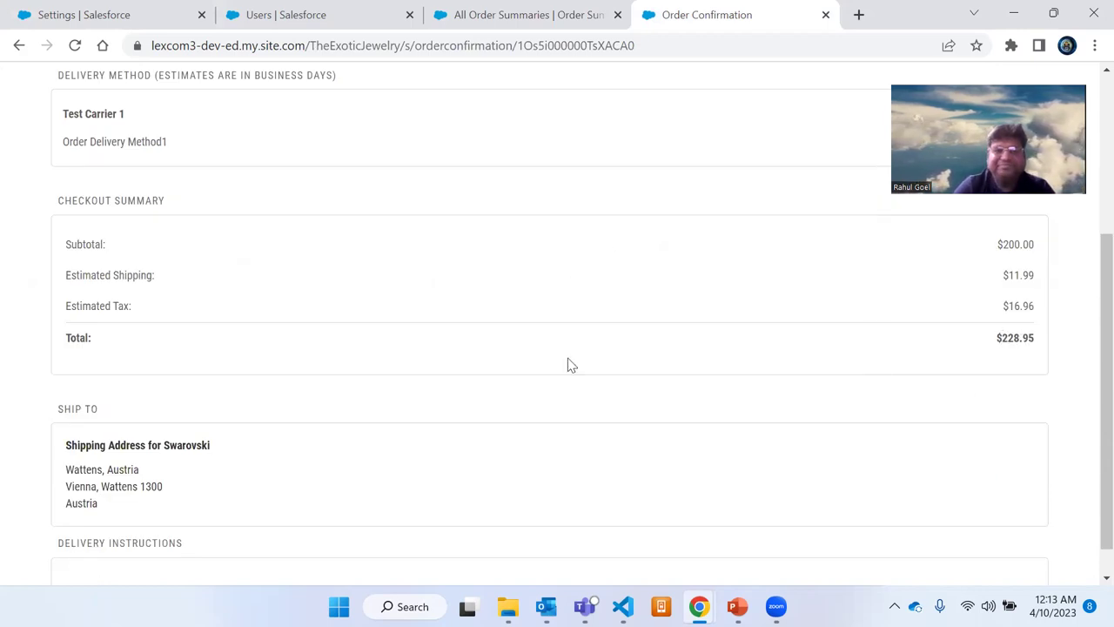
pyautogui.scroll(5, 567, 366)
pyautogui.click(533, 14)
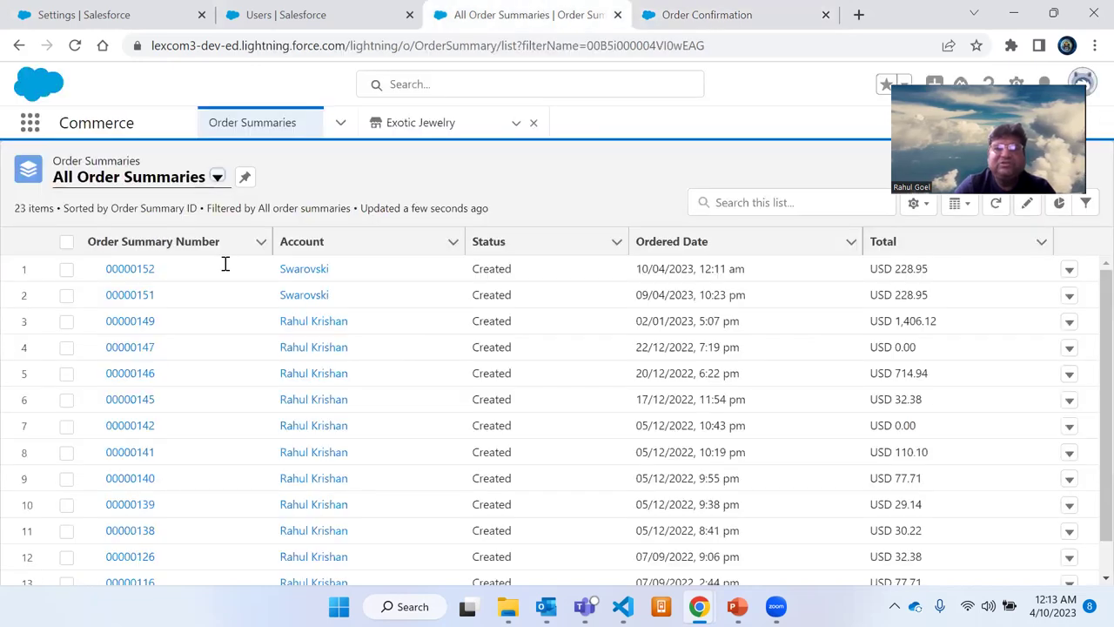
pyautogui.click(148, 273)
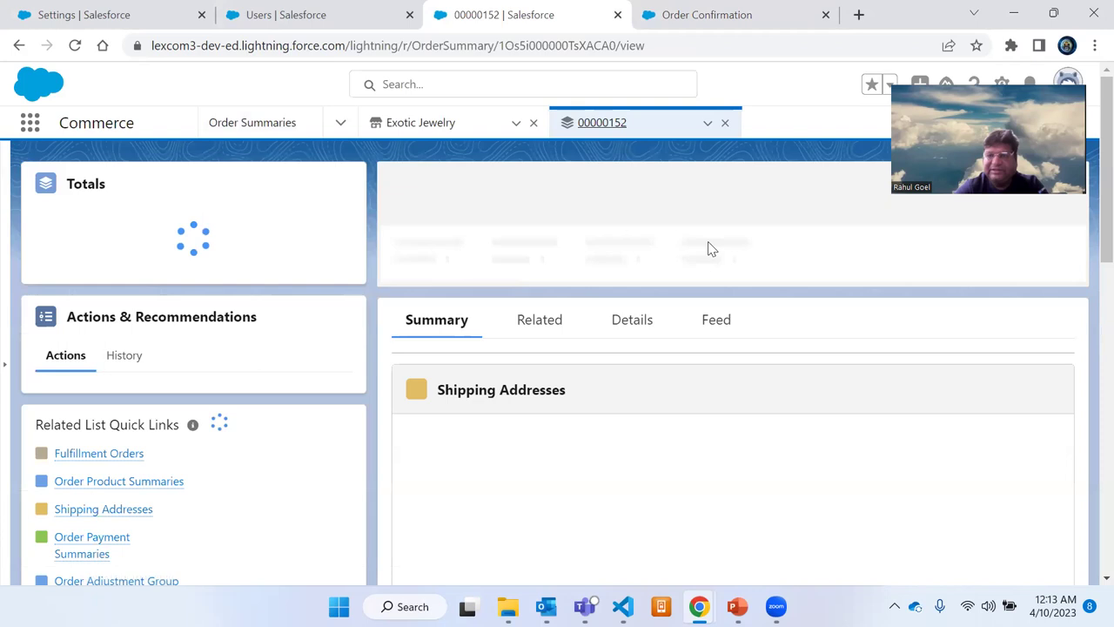
pyautogui.click(714, 321)
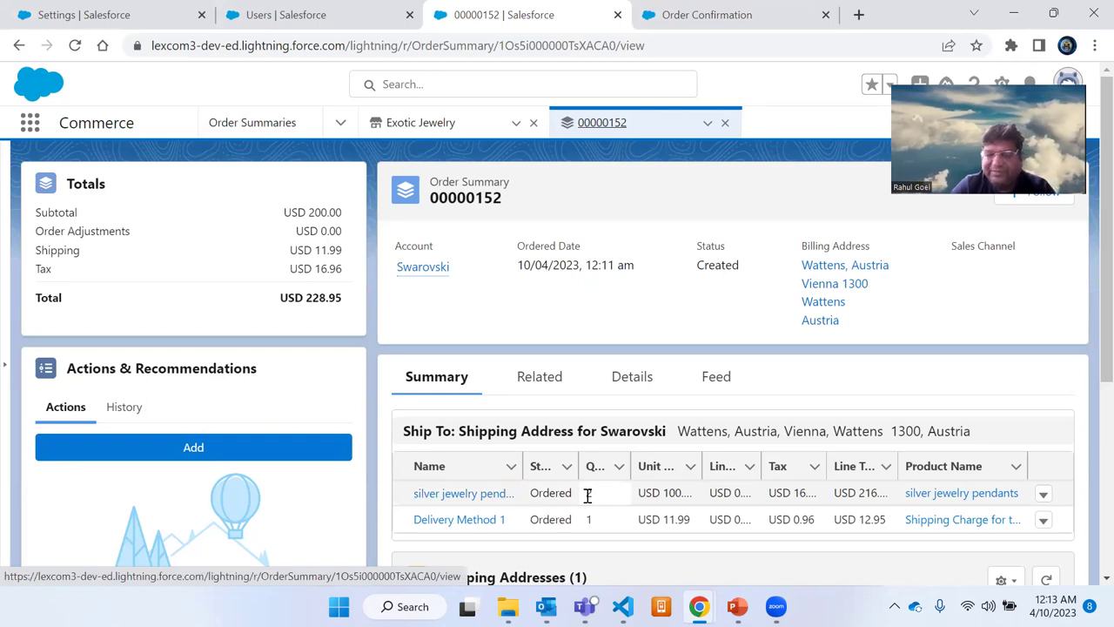
# Step: Examine the order summary's line items, shipping addresses and payment summaries, plus the order information, billing information and totals in its details
pyautogui.scroll(-4, 587, 495)
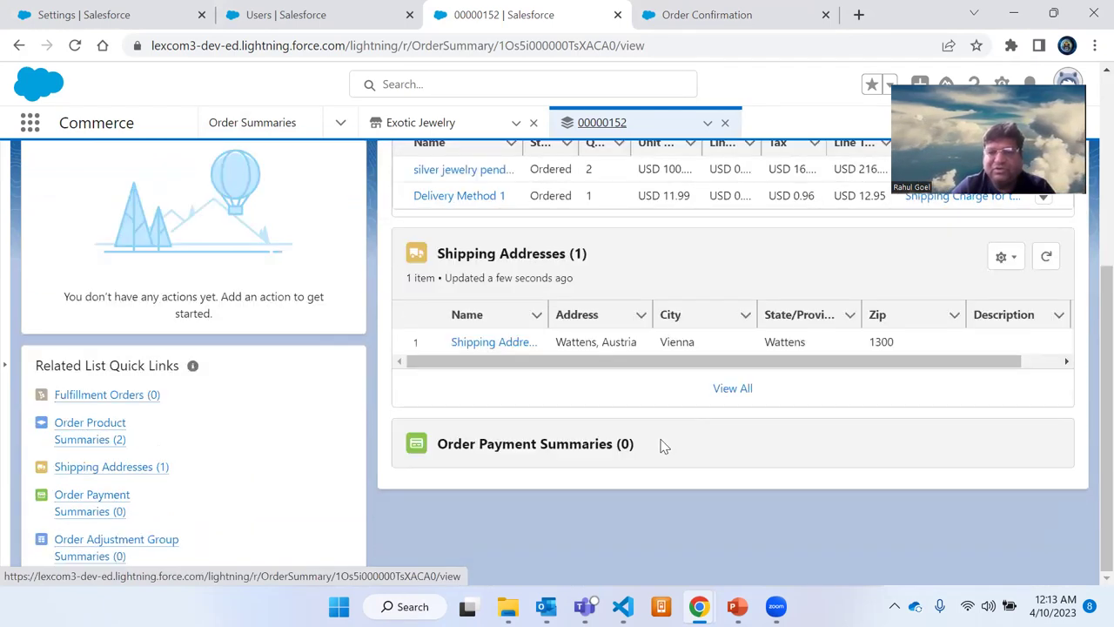
pyautogui.scroll(2, 645, 435)
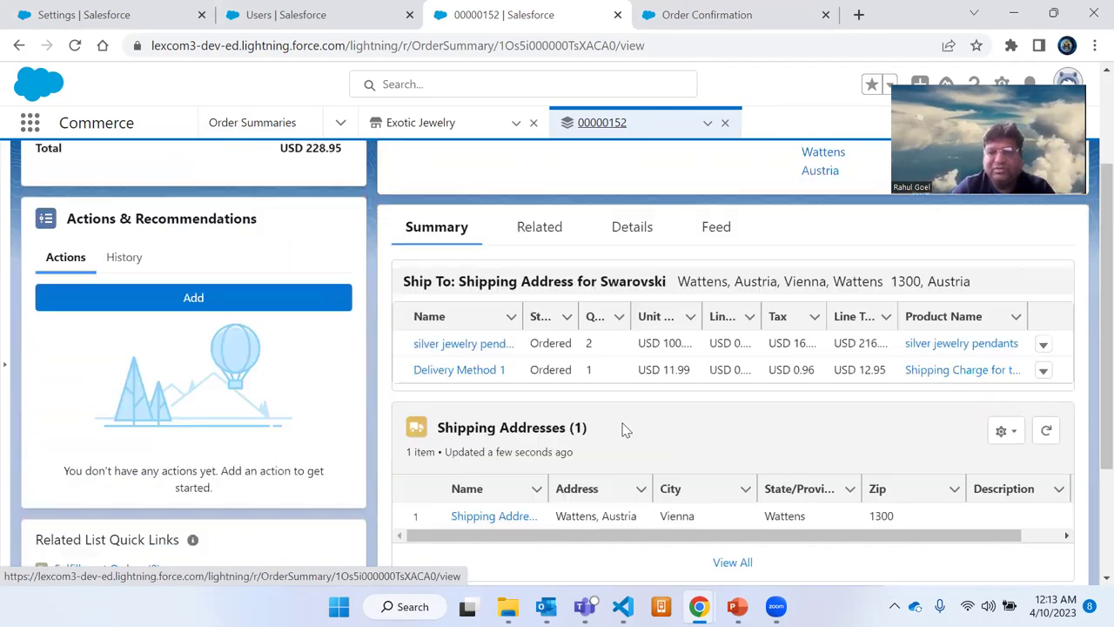
pyautogui.click(620, 237)
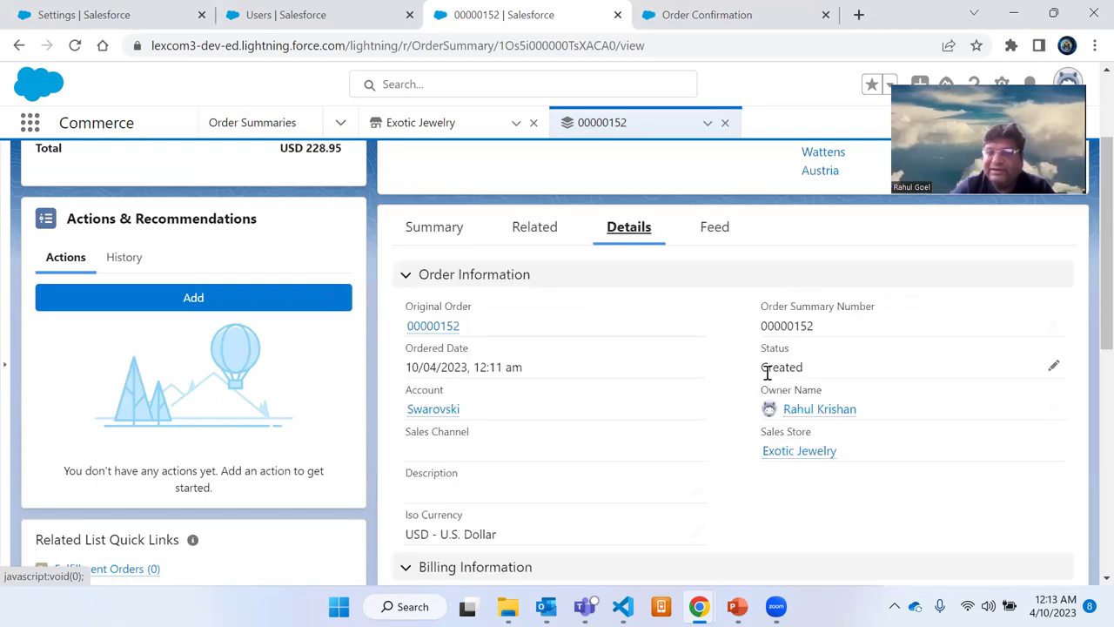
pyautogui.scroll(-3, 721, 408)
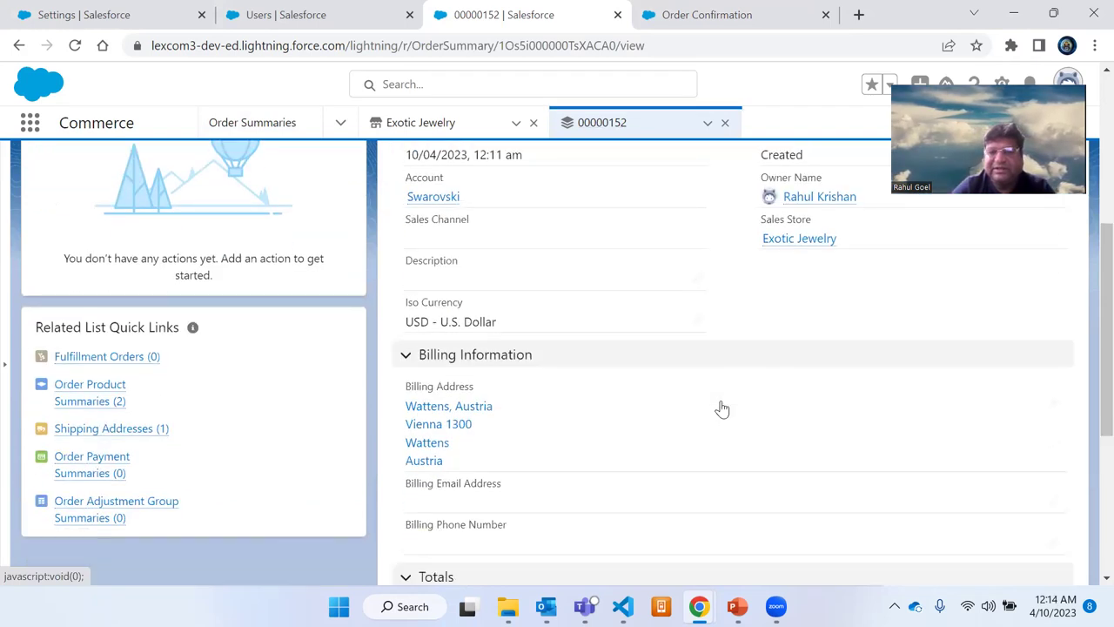
pyautogui.scroll(-4, 721, 408)
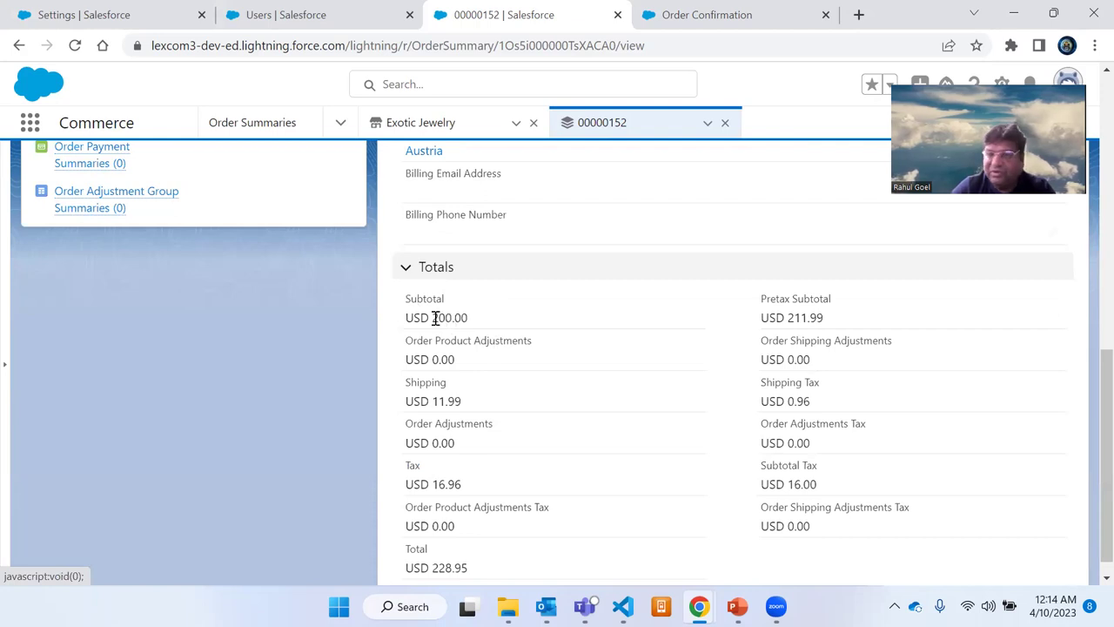
pyautogui.doubleClick(465, 319)
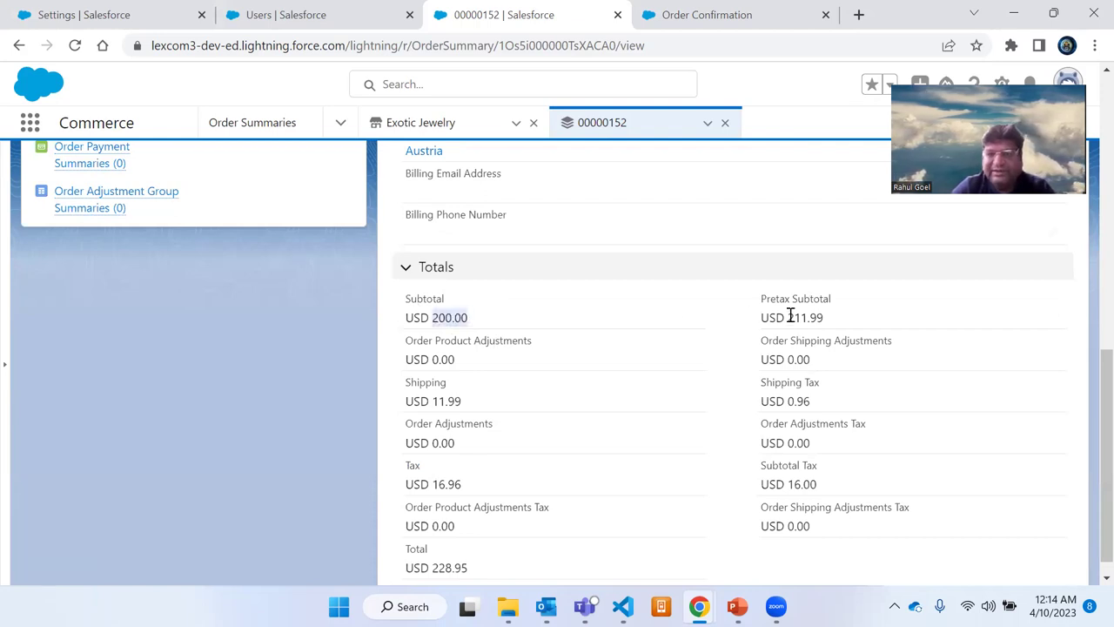
pyautogui.scroll(-1, 654, 463)
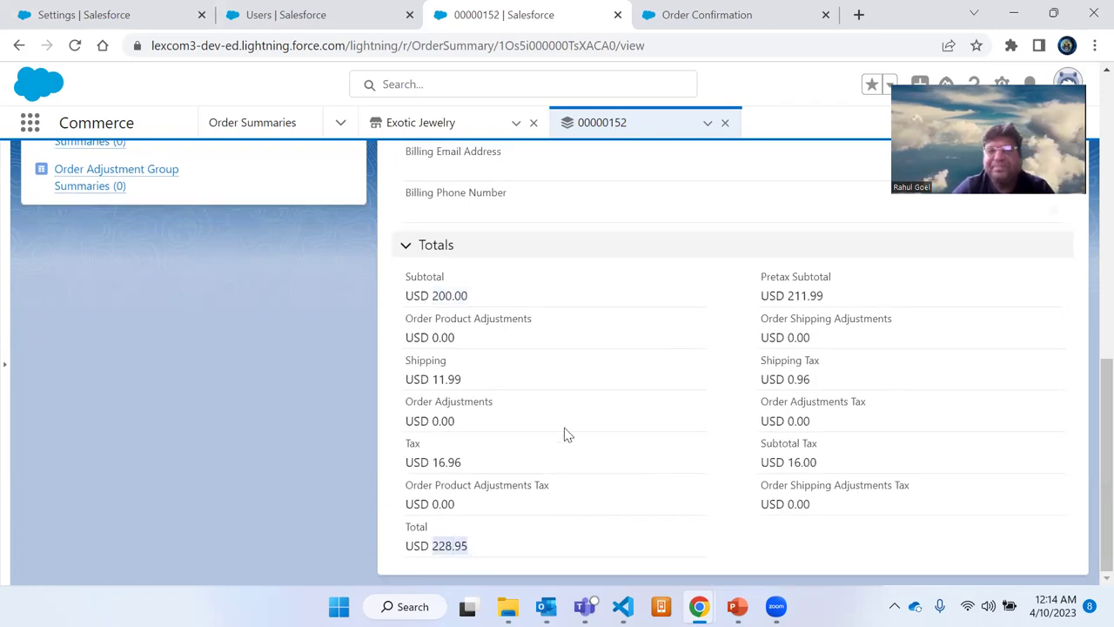
pyautogui.scroll(10, 565, 433)
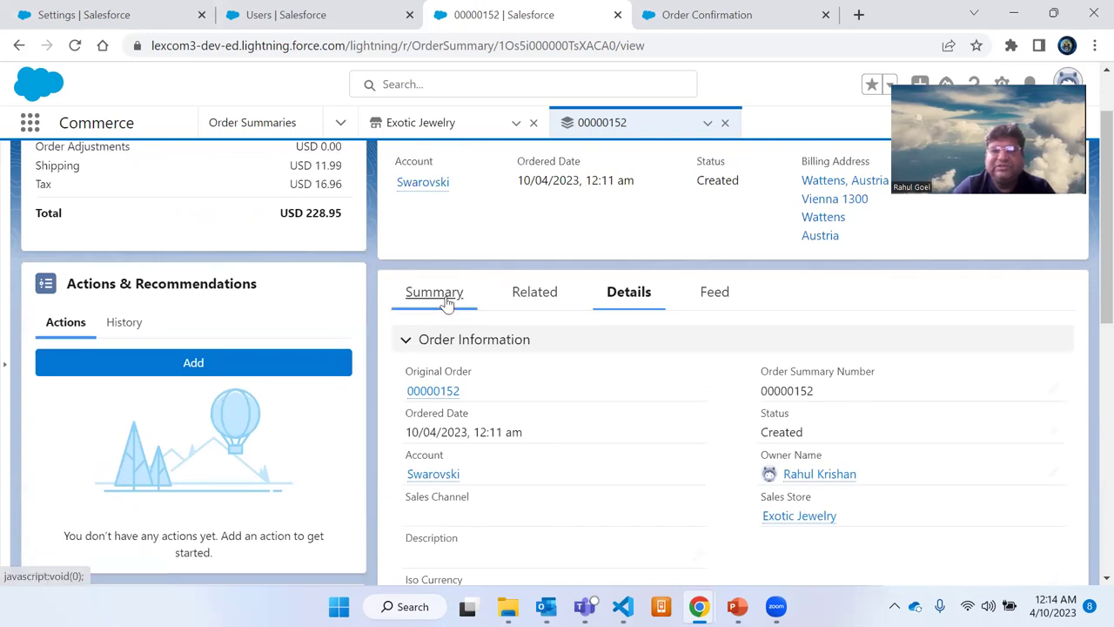
pyautogui.click(451, 297)
pyautogui.scroll(1, 629, 182)
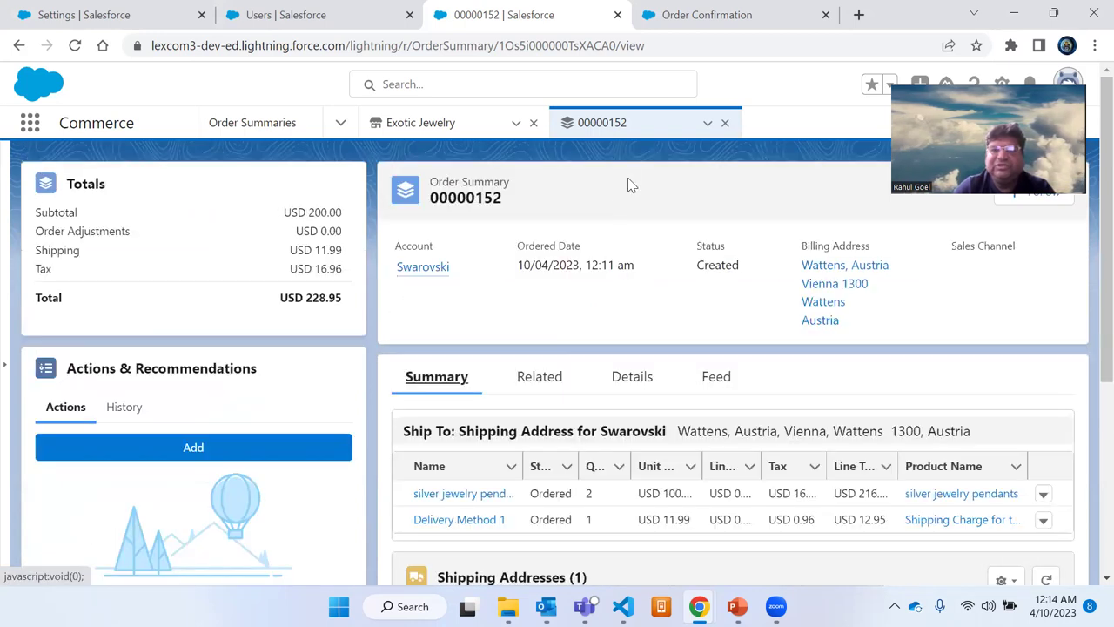
# Step: Compare the storefront's order confirmation page with the Salesforce order summary, ending on the confirmation page's order options
pyautogui.click(699, 11)
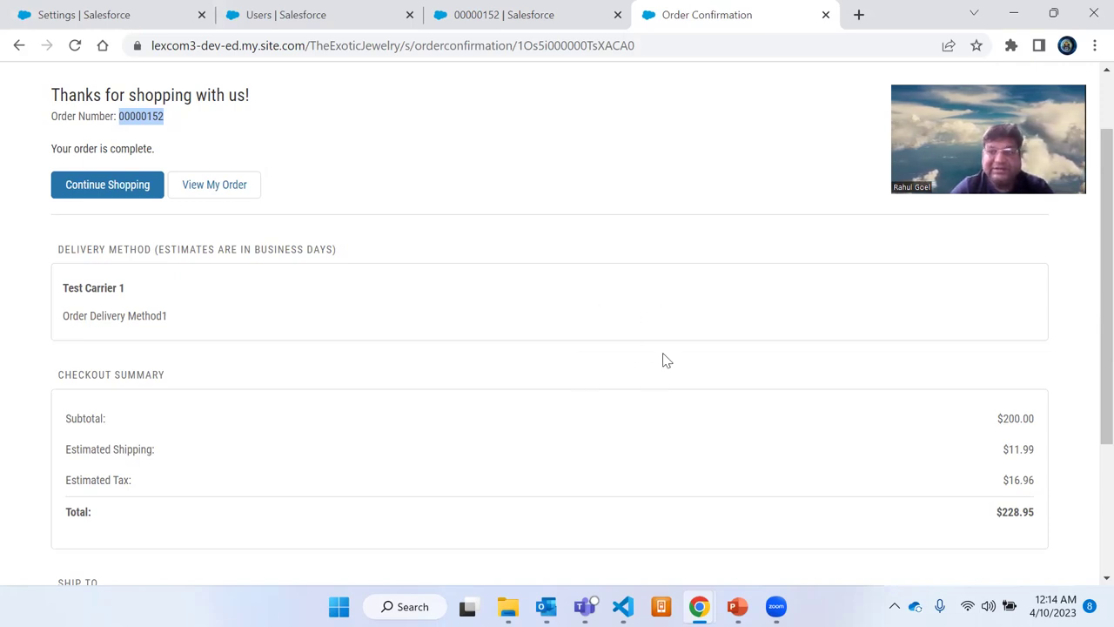
pyautogui.click(194, 126)
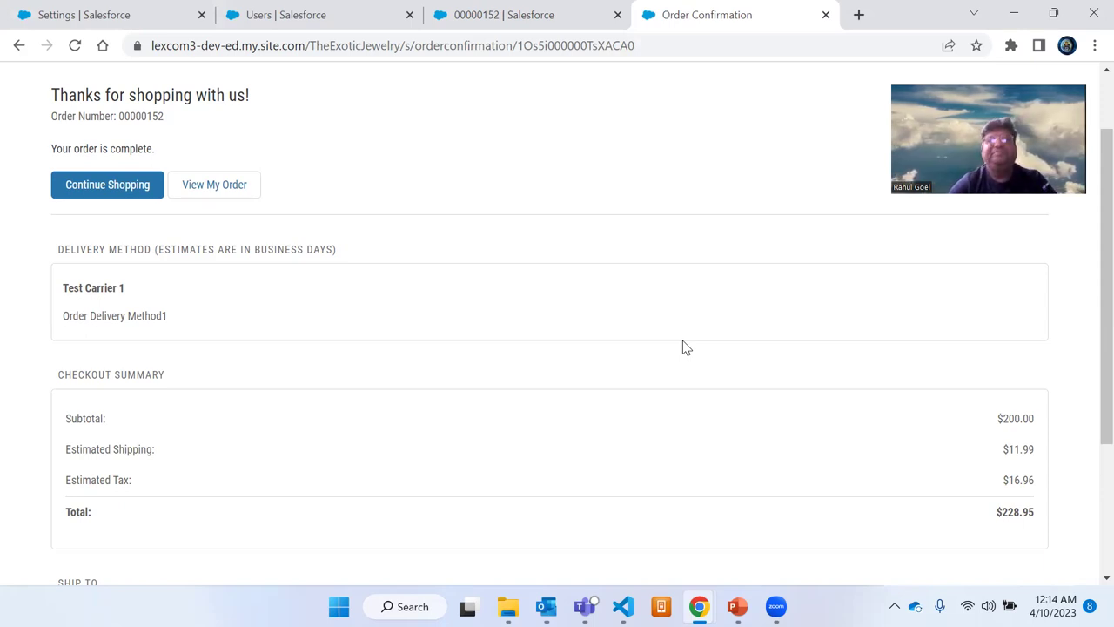
pyautogui.click(511, 10)
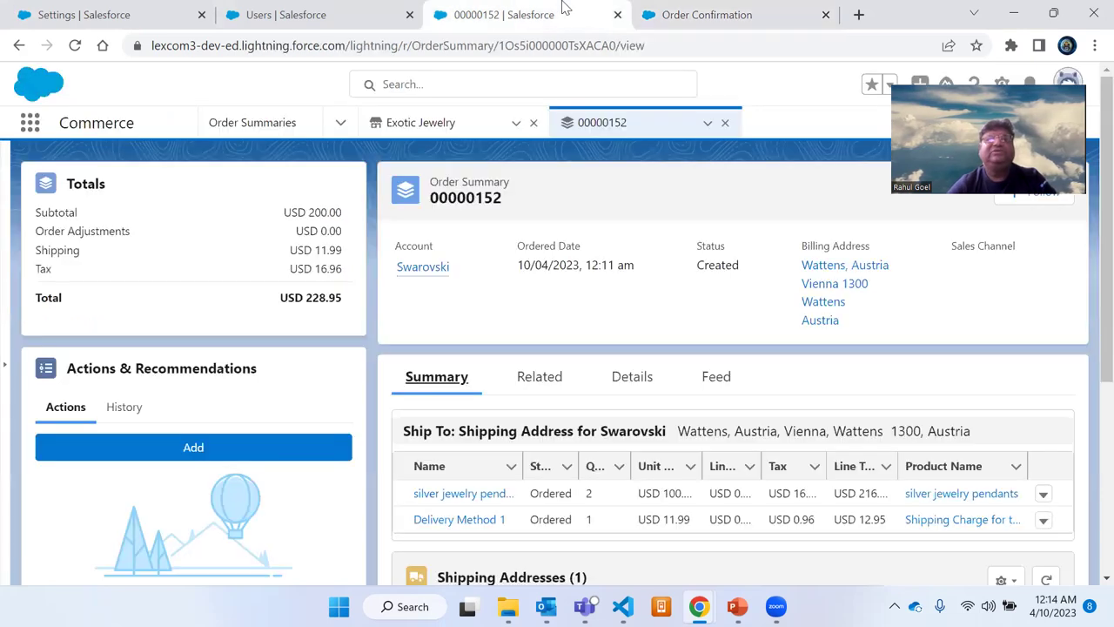
pyautogui.click(707, 10)
pyautogui.scroll(2, 550, 248)
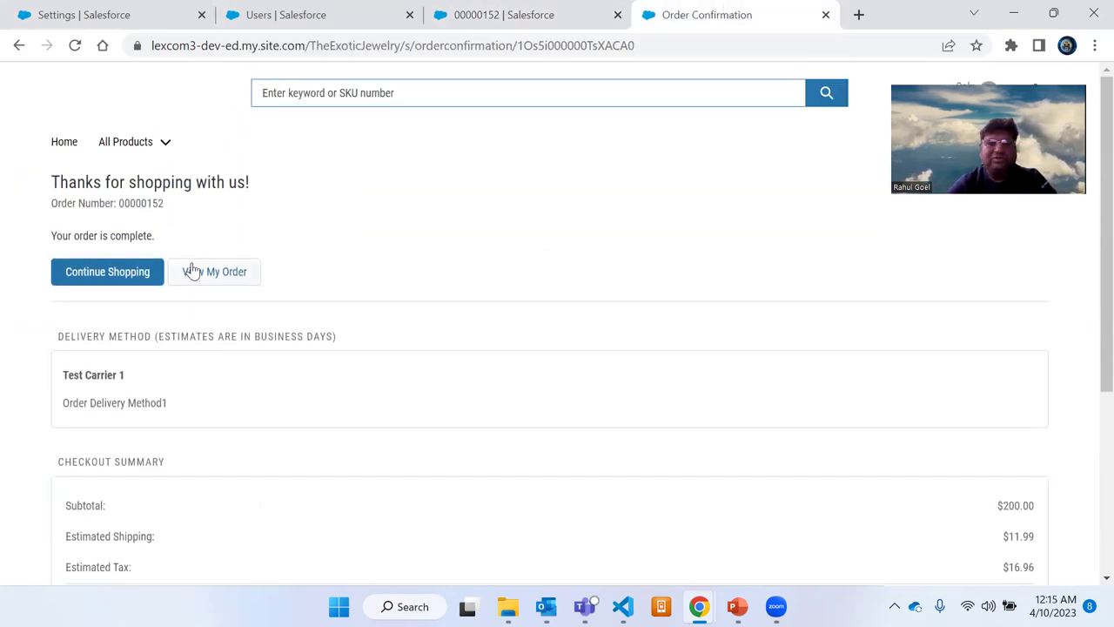
# Step: Continue shopping from the order confirmation and examine the storefront home page's Recent Orders, reorder options and Quick Order section
pyautogui.click(118, 277)
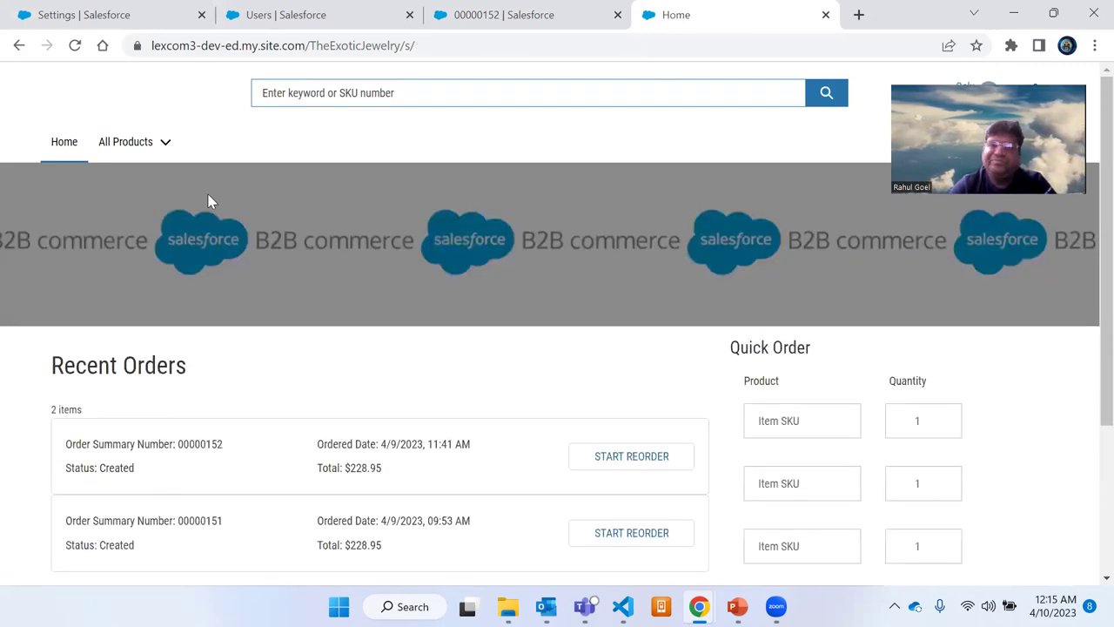
pyautogui.scroll(-1, 204, 199)
pyautogui.scroll(1, 214, 289)
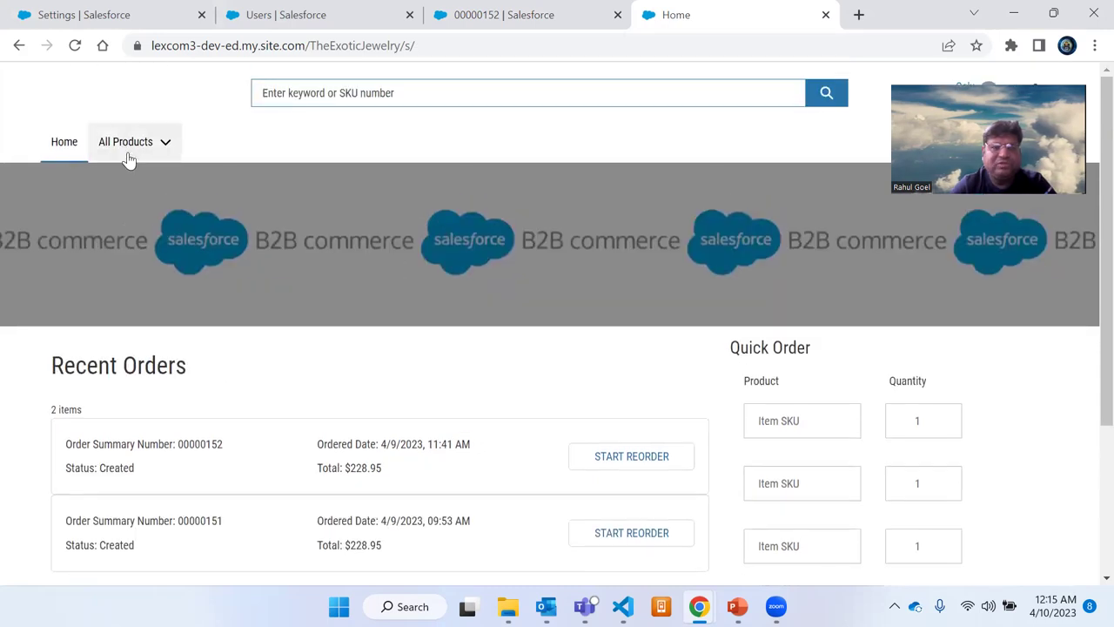
pyautogui.scroll(-1, 383, 278)
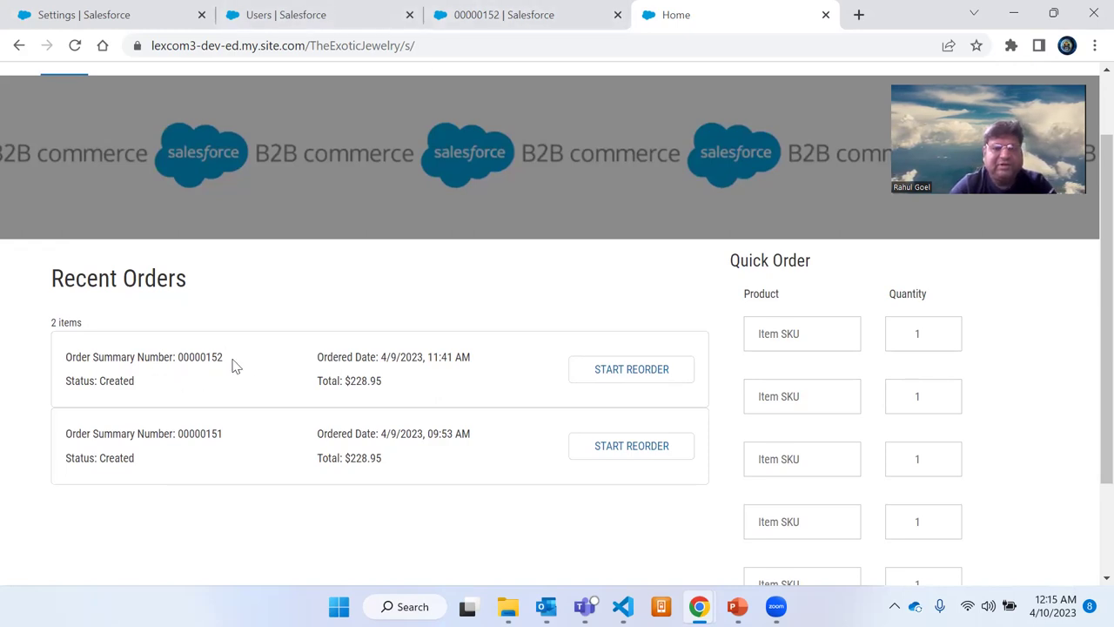
pyautogui.moveTo(206, 358); pyautogui.dragTo(223, 358)
pyautogui.click(137, 313)
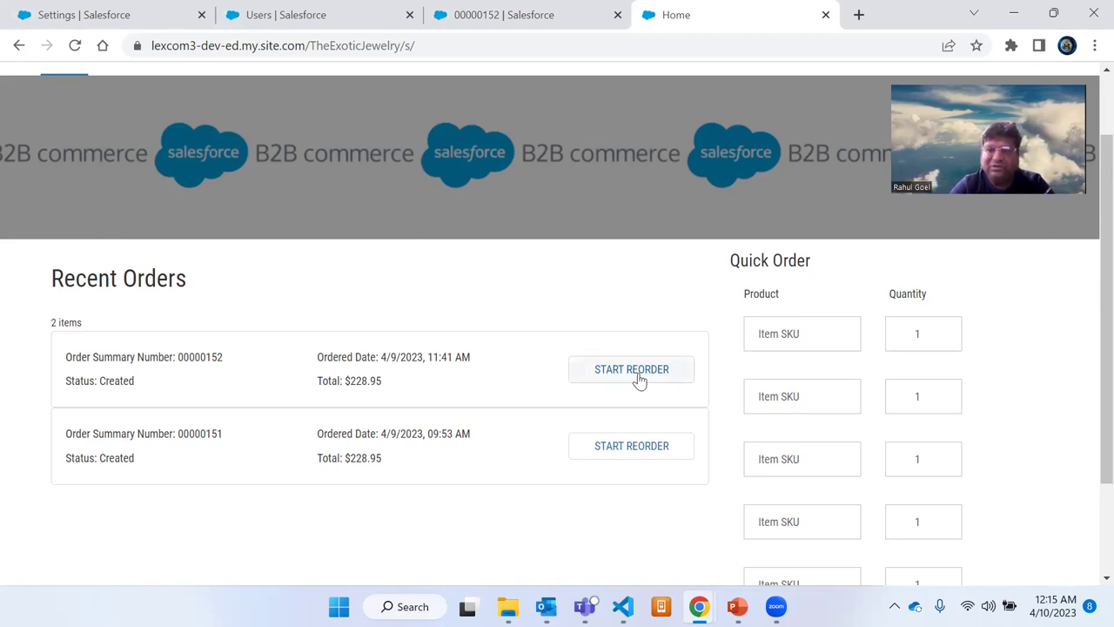
pyautogui.scroll(2, 709, 386)
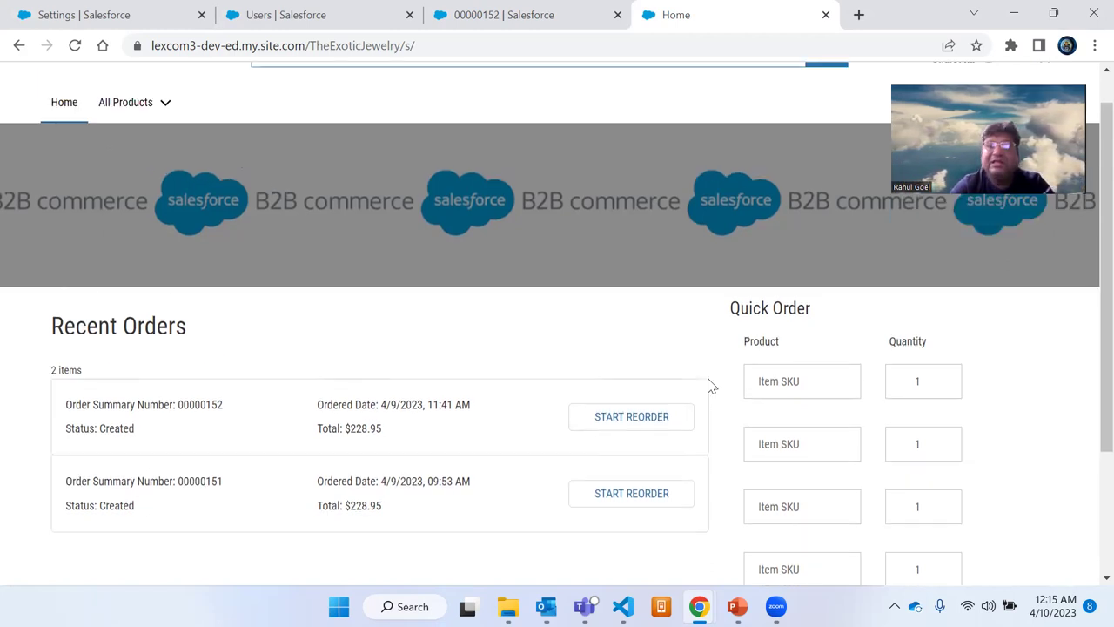
pyautogui.scroll(-2, 726, 372)
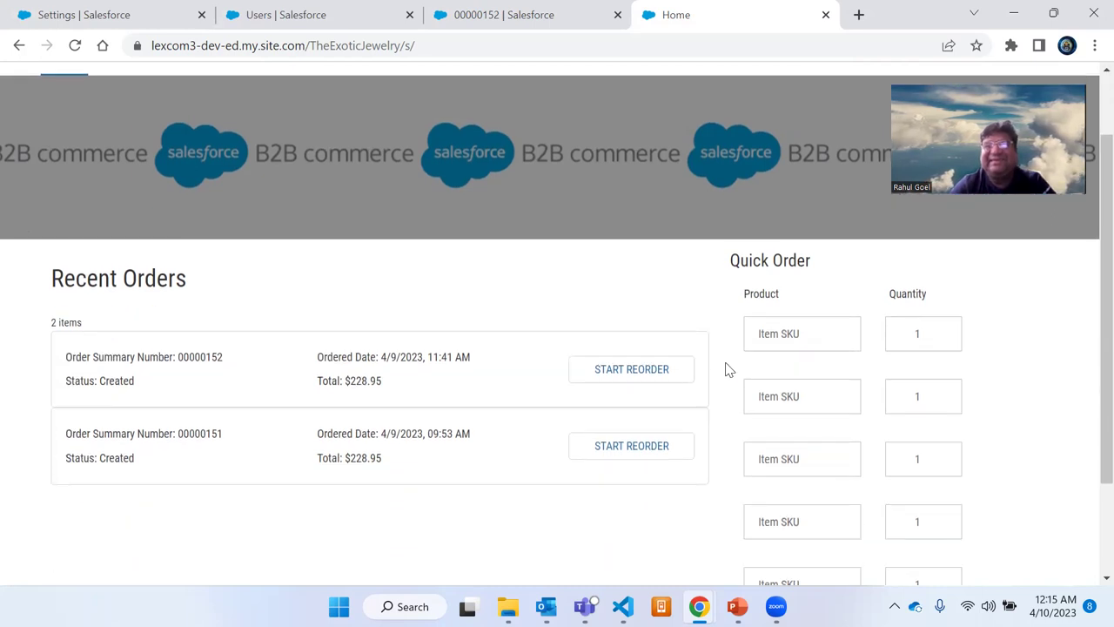
pyautogui.scroll(2, 726, 368)
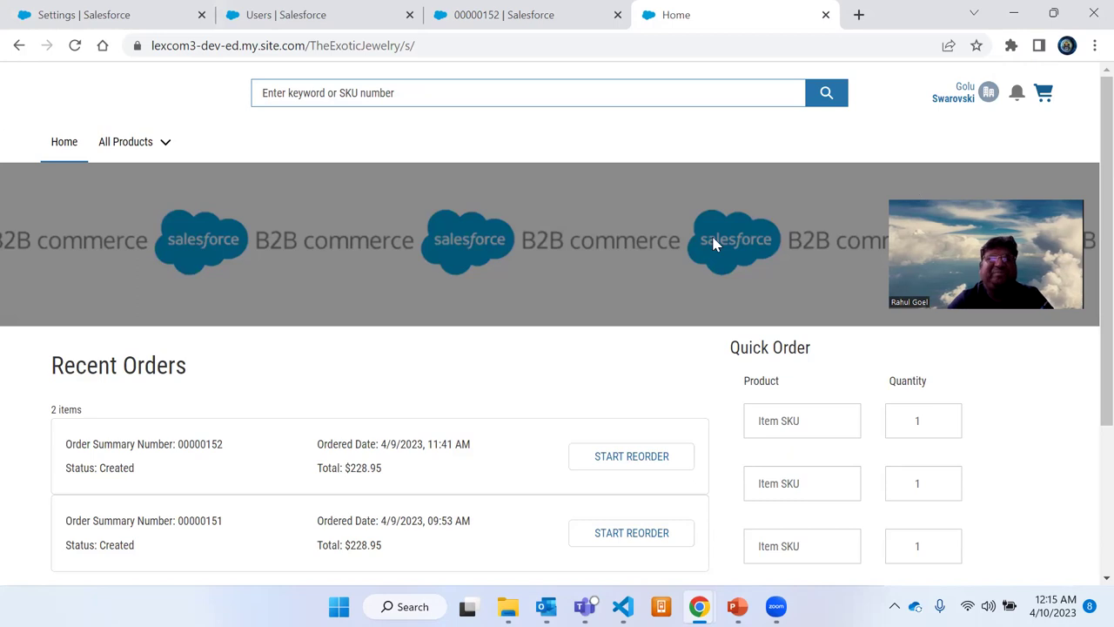
# Step: Browse the storefront's full product catalog and open the Amber bracelet's product page
pyautogui.click(163, 146)
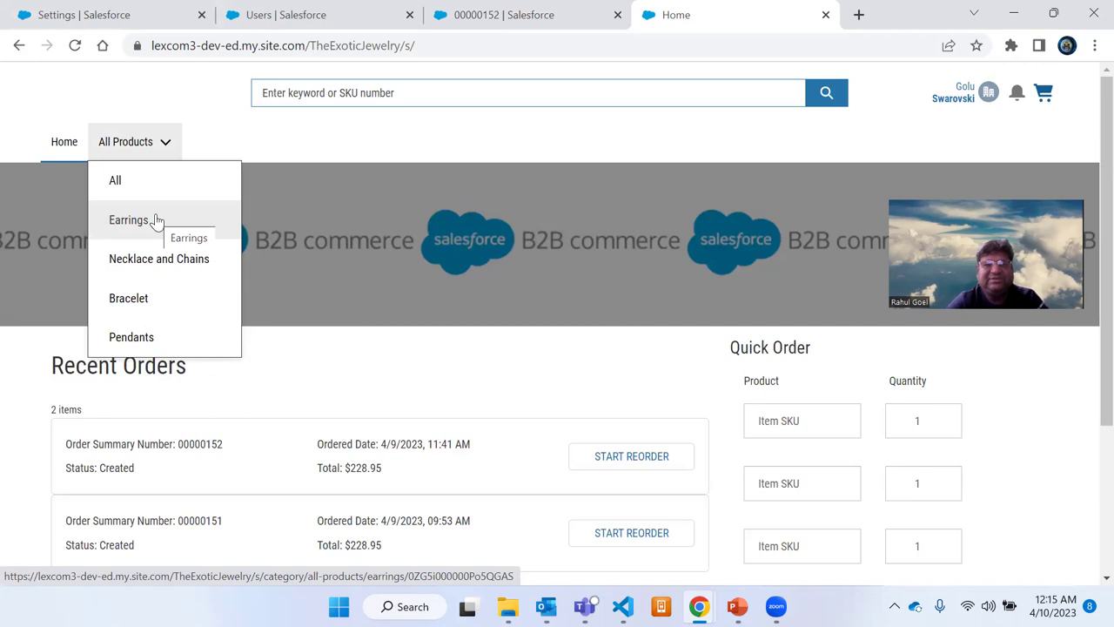
pyautogui.click(134, 184)
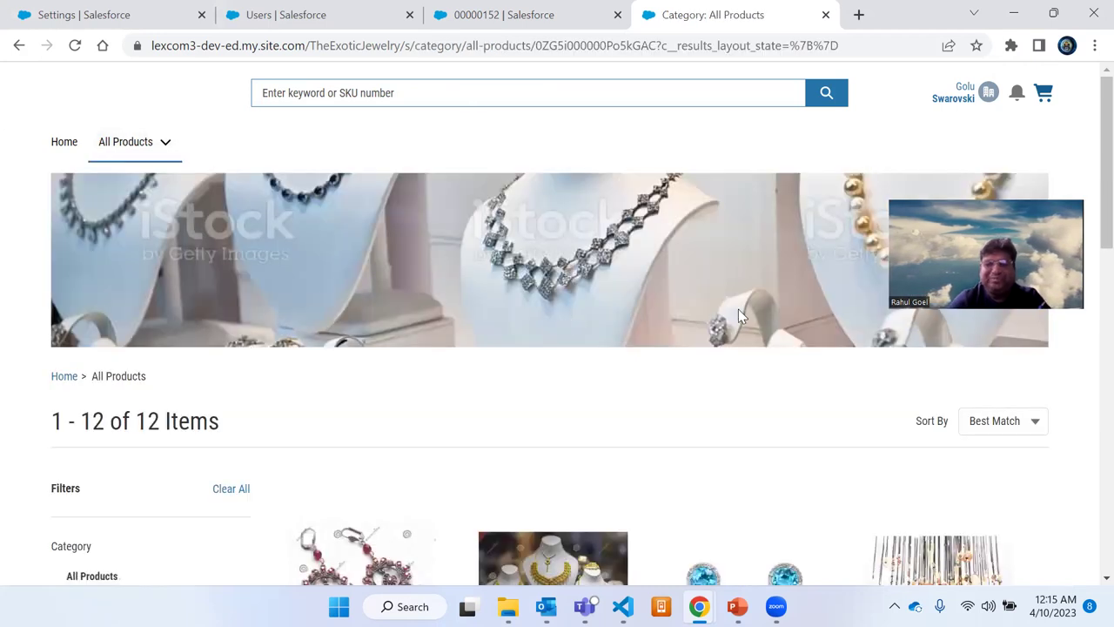
pyautogui.scroll(-3, 738, 315)
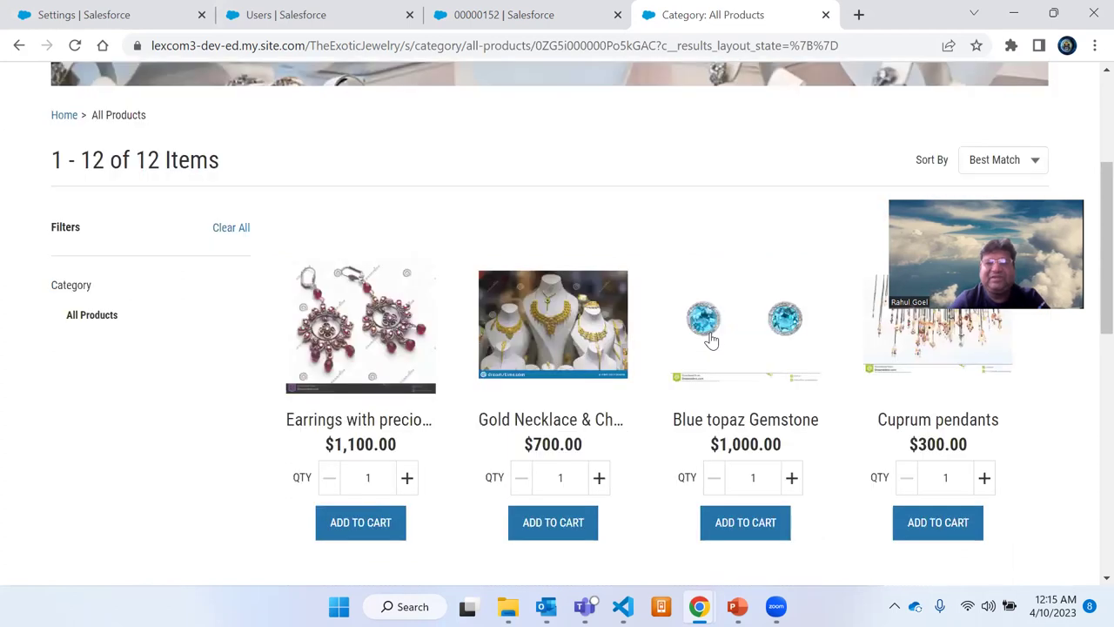
pyautogui.scroll(-3, 709, 340)
pyautogui.scroll(-3, 707, 341)
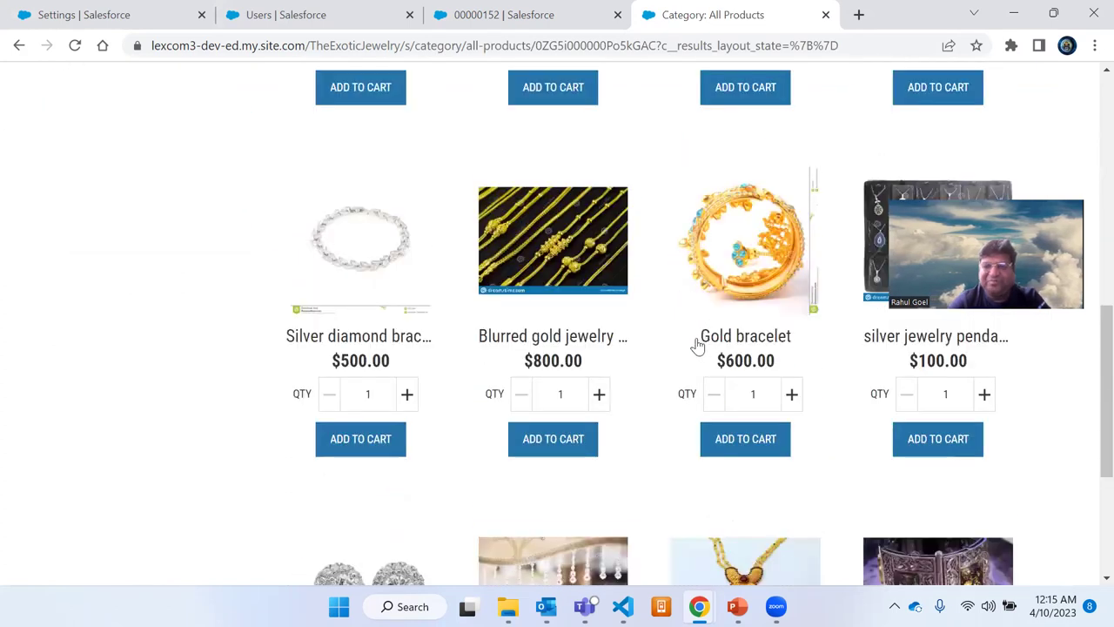
pyautogui.scroll(-2, 698, 346)
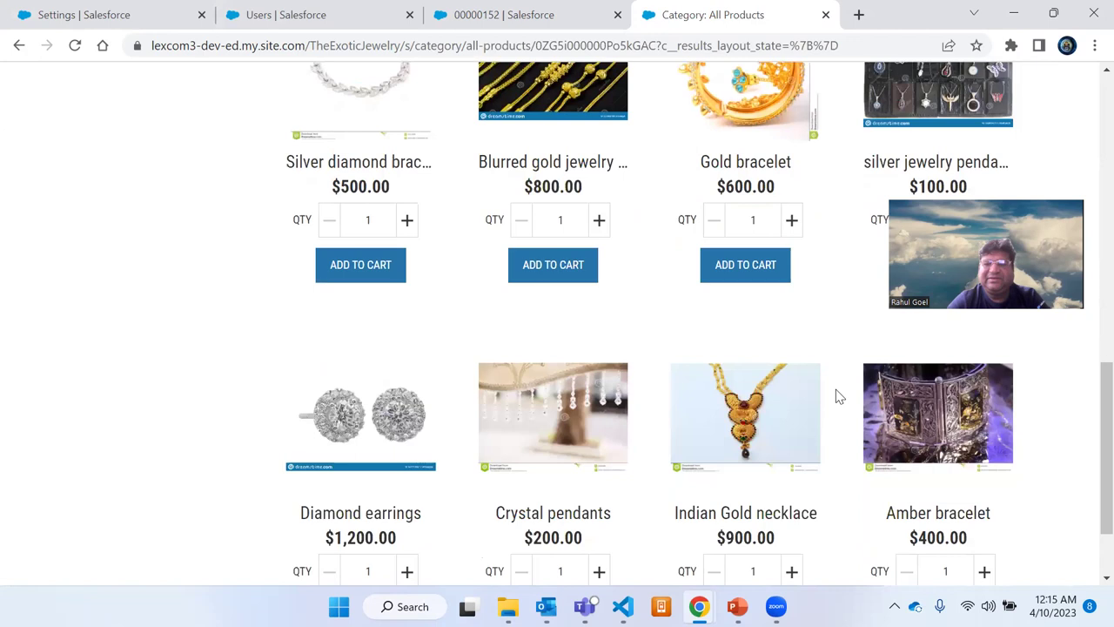
pyautogui.click(921, 442)
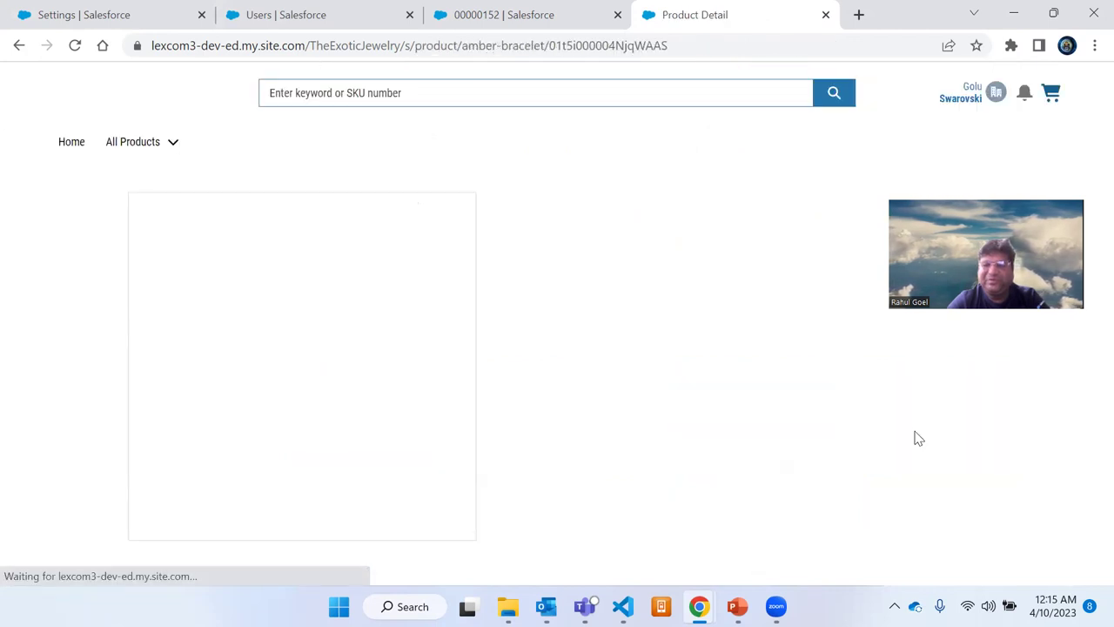